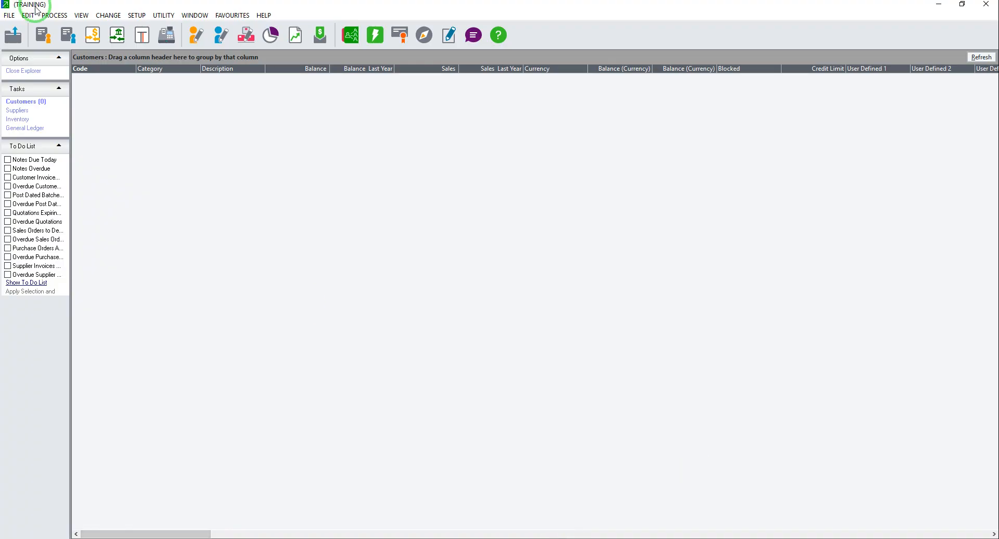
Open the general ledger accounts for editing and move the dialog clear of the middle of the workspace.
click(28, 16)
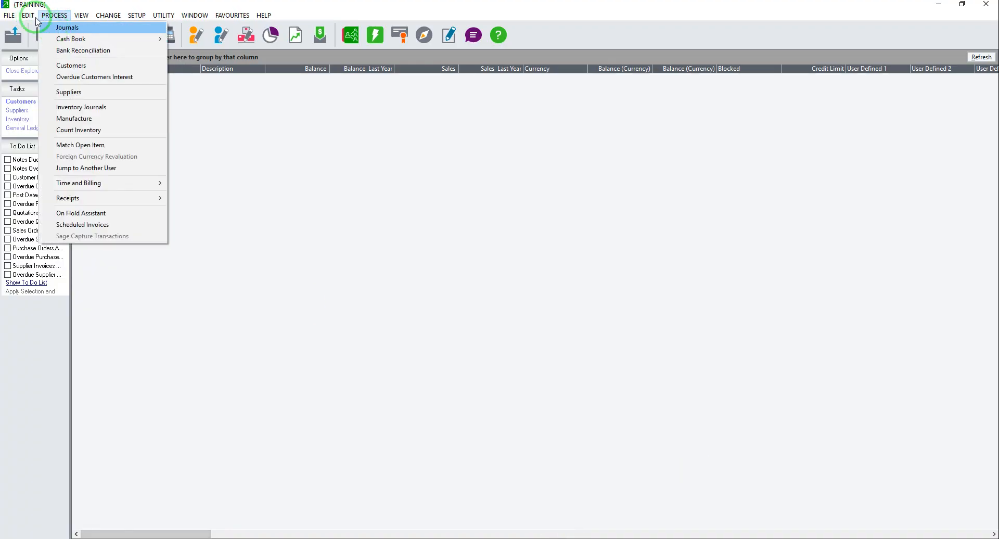
mouse_move(52, 28)
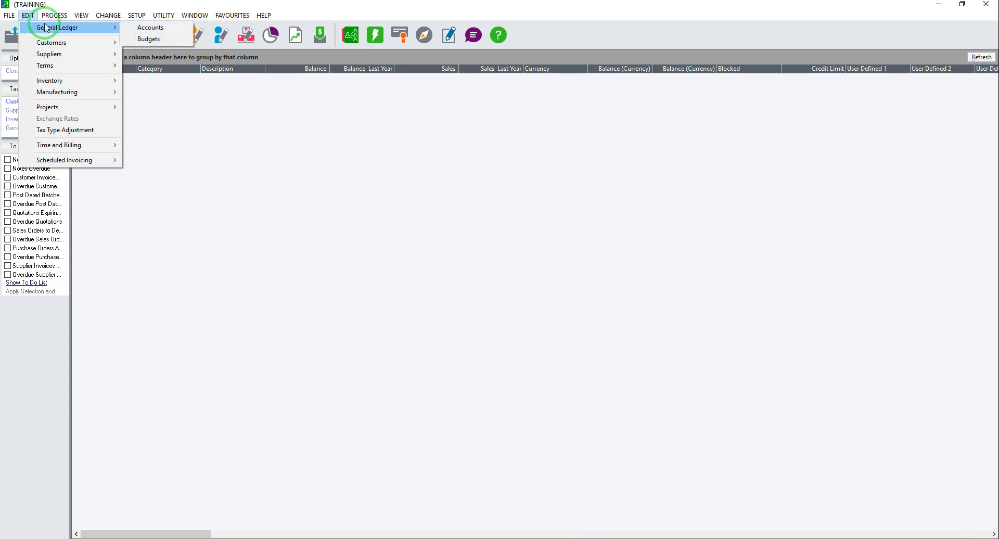
click(147, 32)
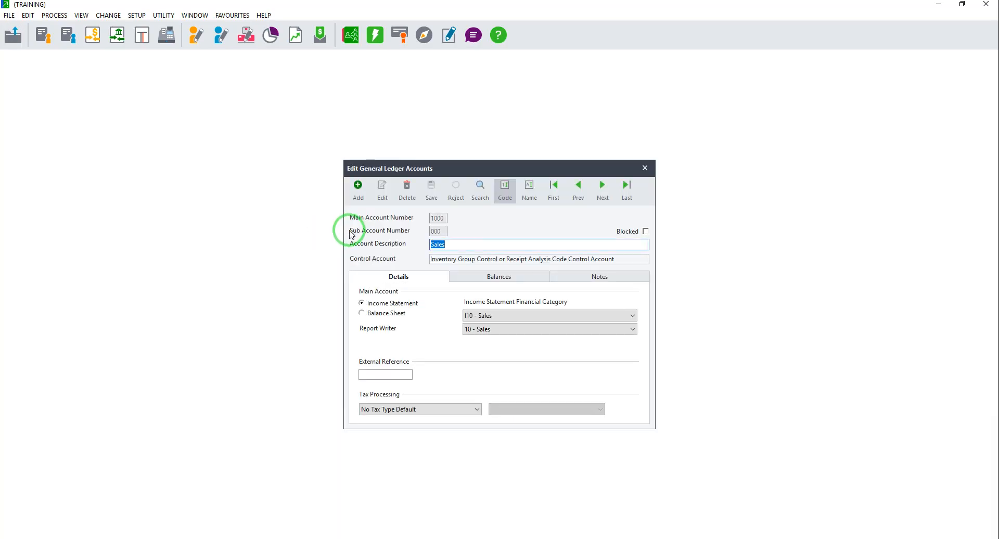
drag(461, 176, 405, 127)
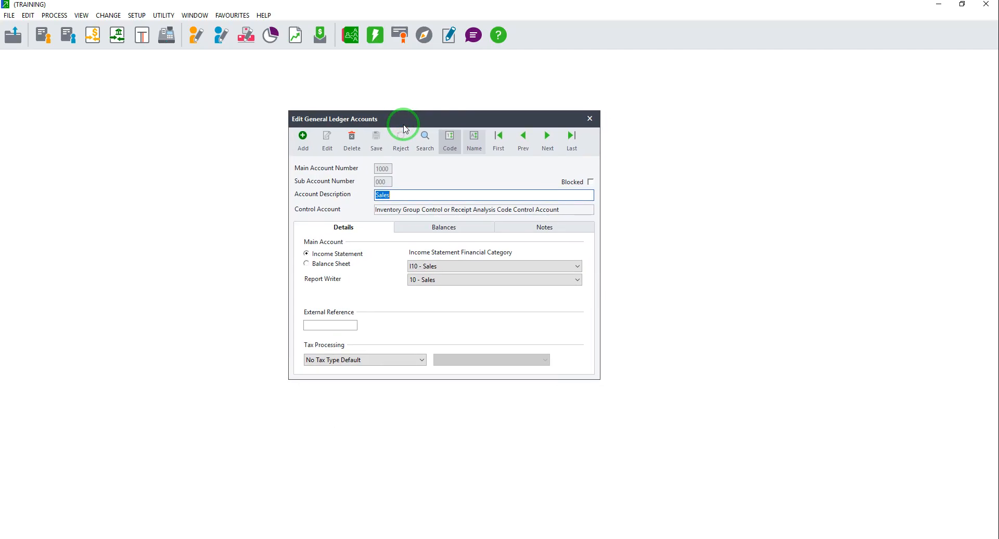
Add and save a general ledger sub account 001 under main account 9990, described as Customer Takeon.
click(304, 139)
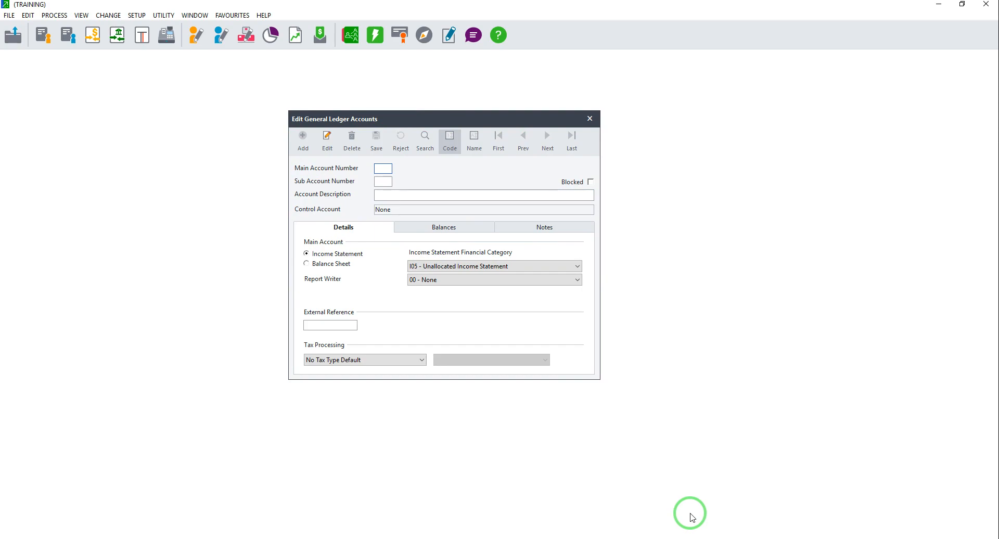
text(9990)
key(Tab)
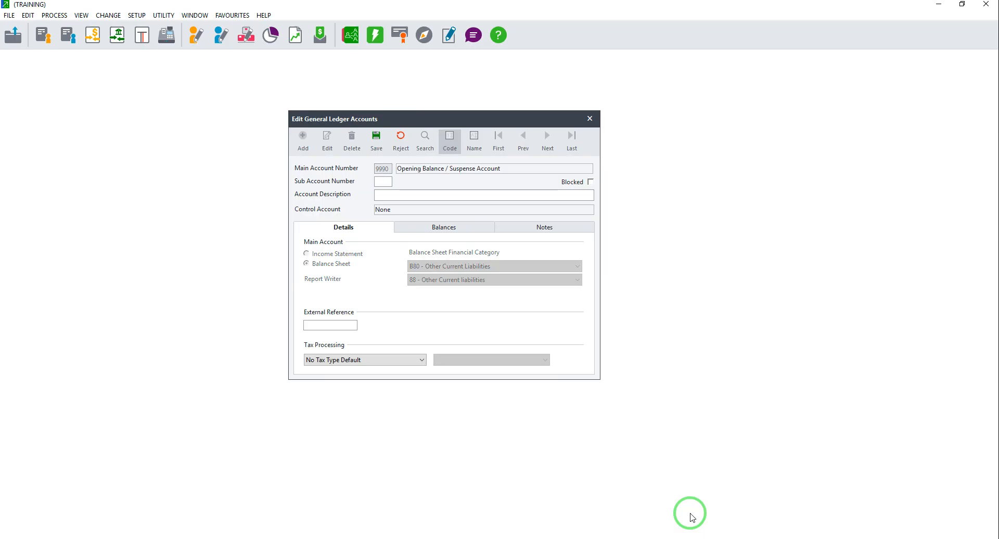
text(001)
key(Tab)
text(C)
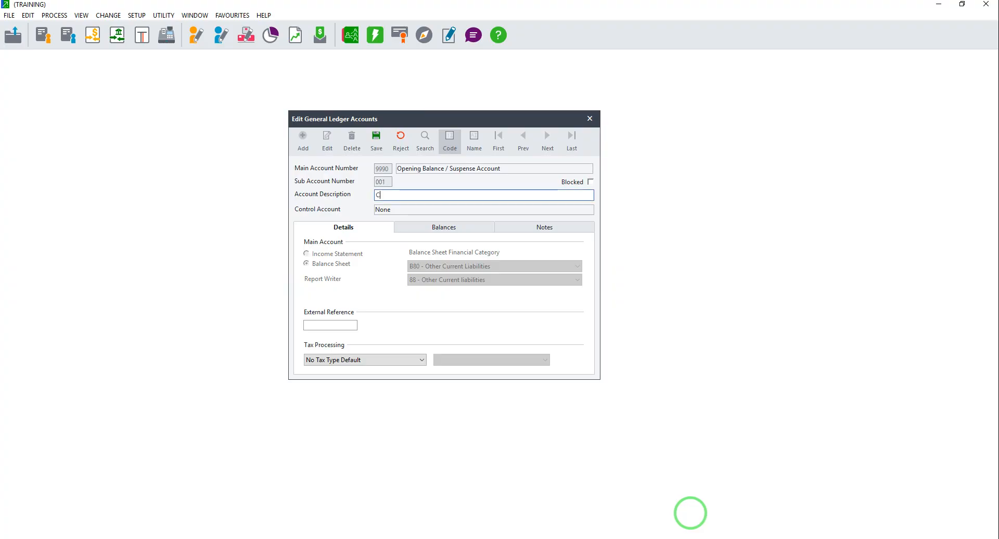
text(ustomer Takeon)
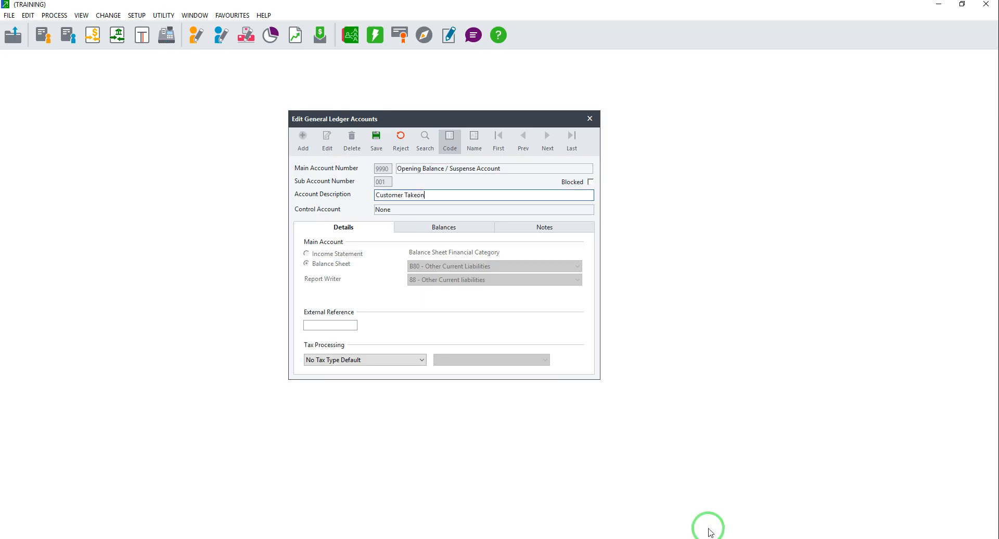
click(375, 137)
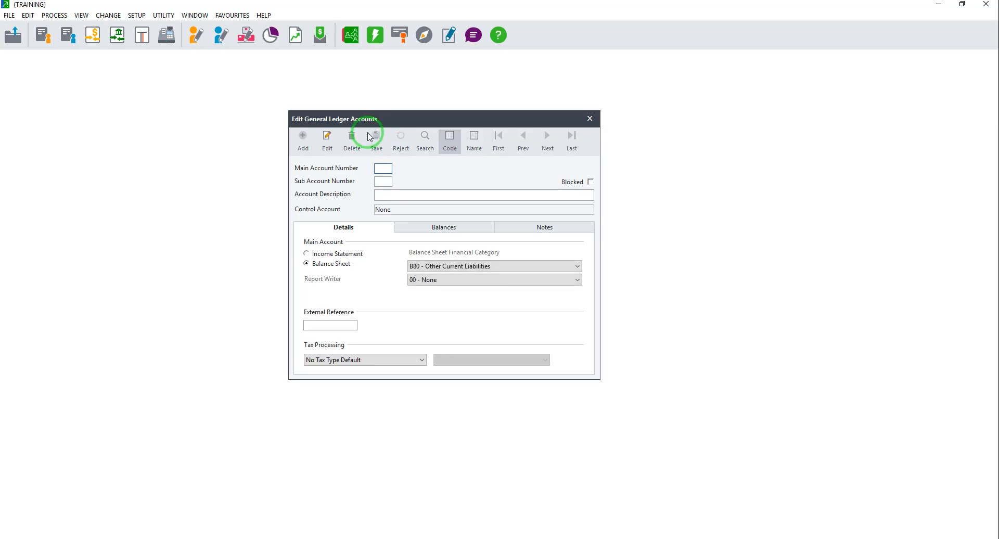
Create and save sub account 002 under main account 9990 with the description Supplier Takeon.
text(9990)
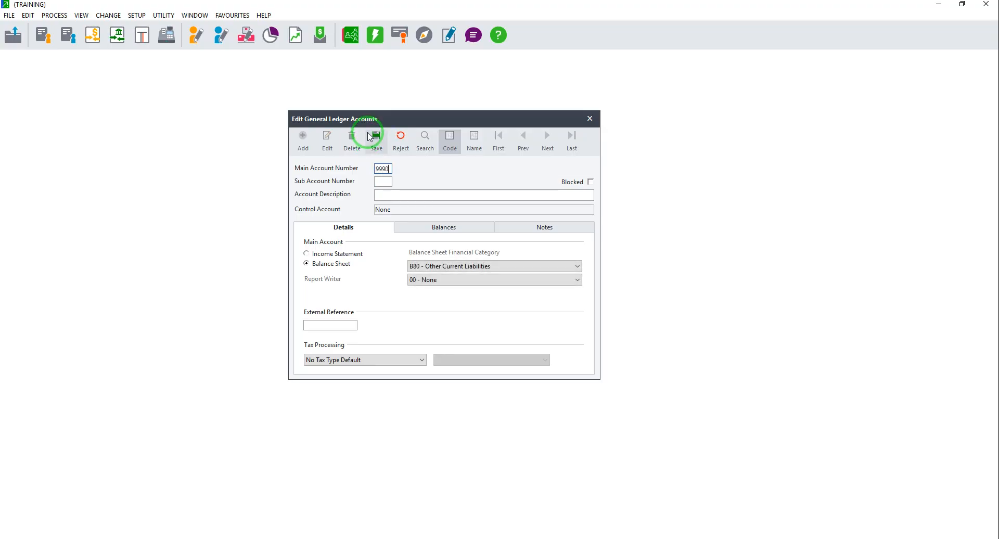
key(Tab)
text(002)
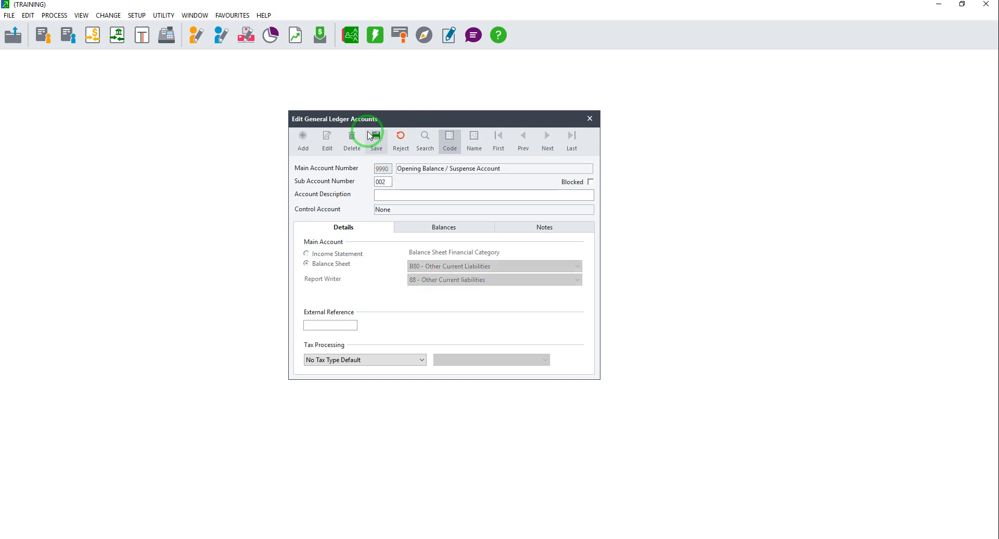
key(Tab)
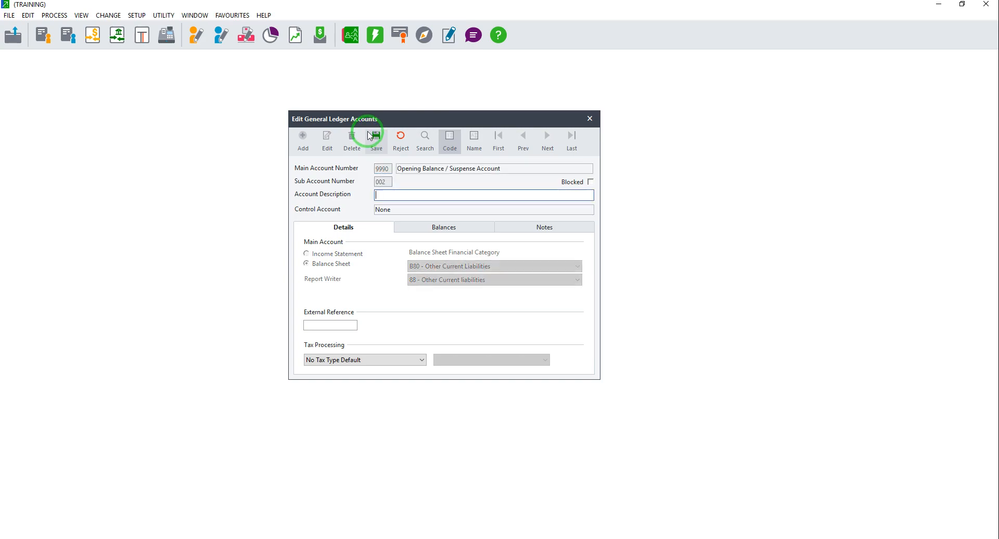
text(Supplier Take0)
key(BackSpace)
text(on)
click(381, 143)
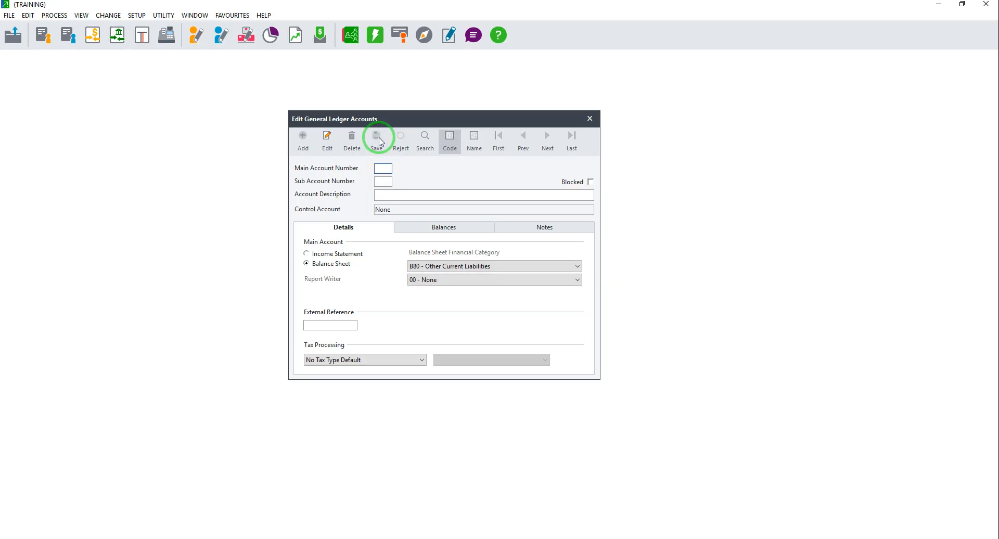
Create and save sub account 003 under main account 9990 as Inventory Takeon, and close the account editor.
text(9990)
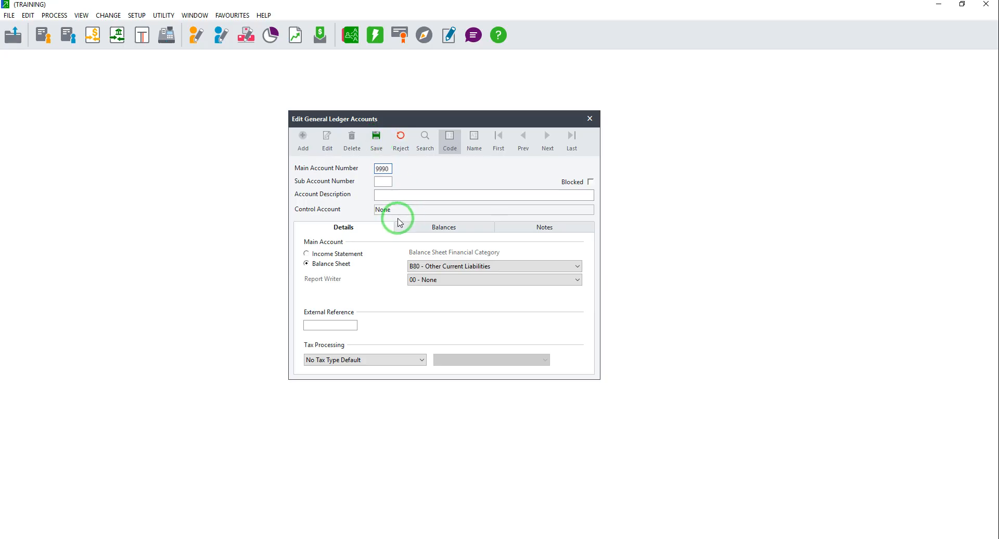
key(Tab)
text(003)
key(Tab)
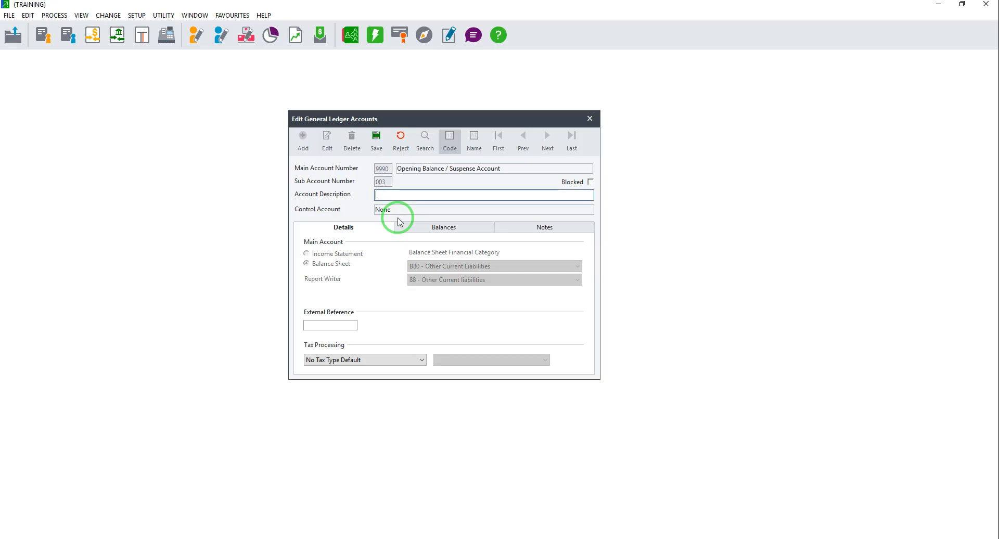
text(Inventory Takeon)
click(372, 143)
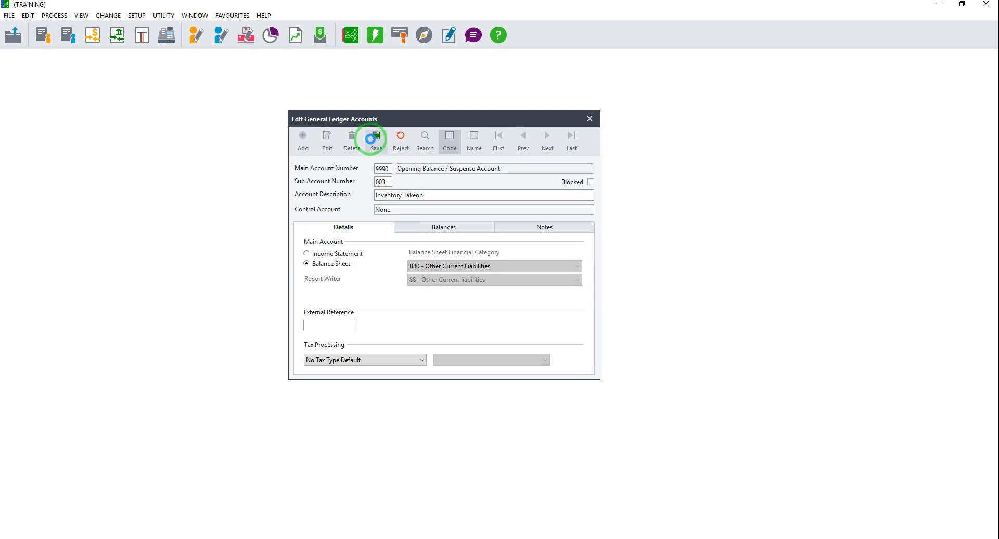
click(590, 119)
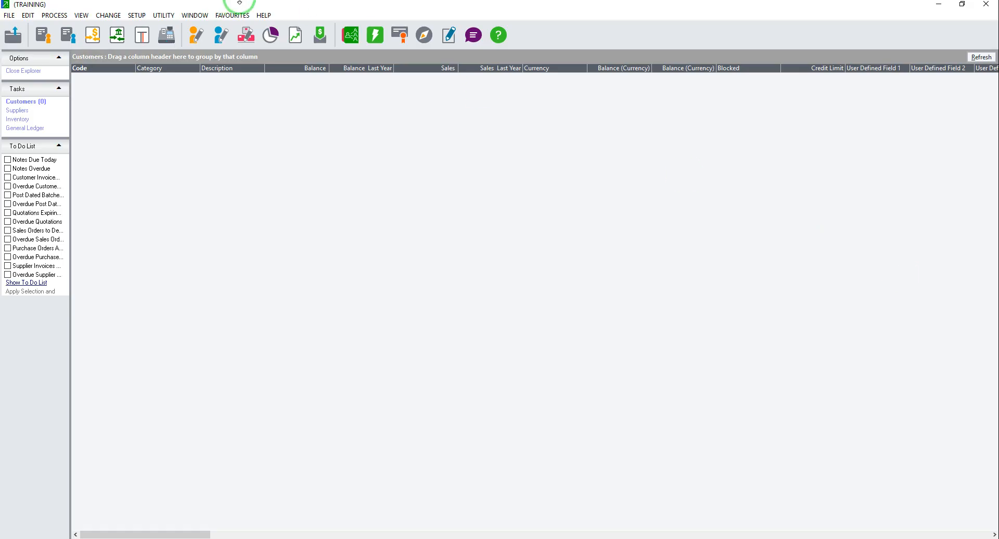
Open journal processing with the entry type 07 - General Journal.
click(54, 19)
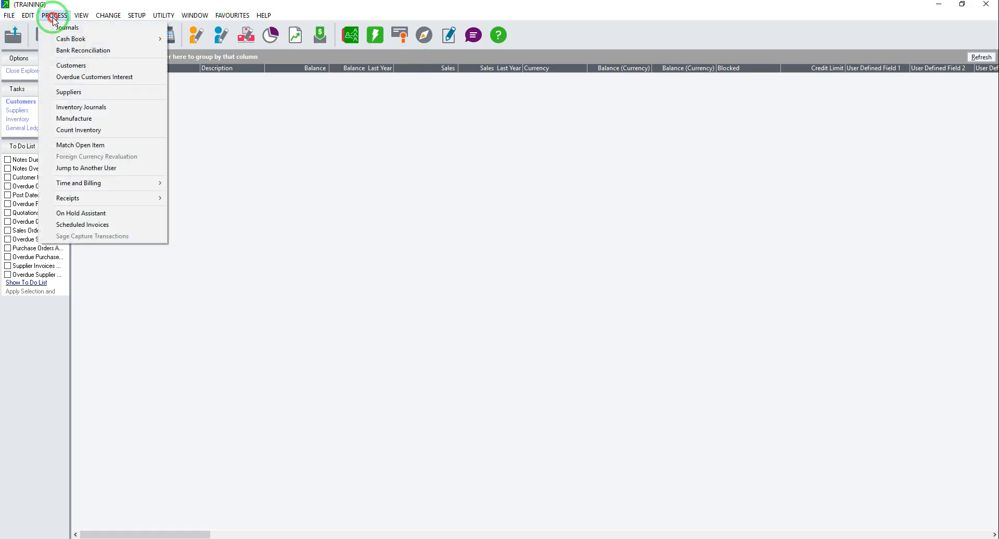
click(58, 27)
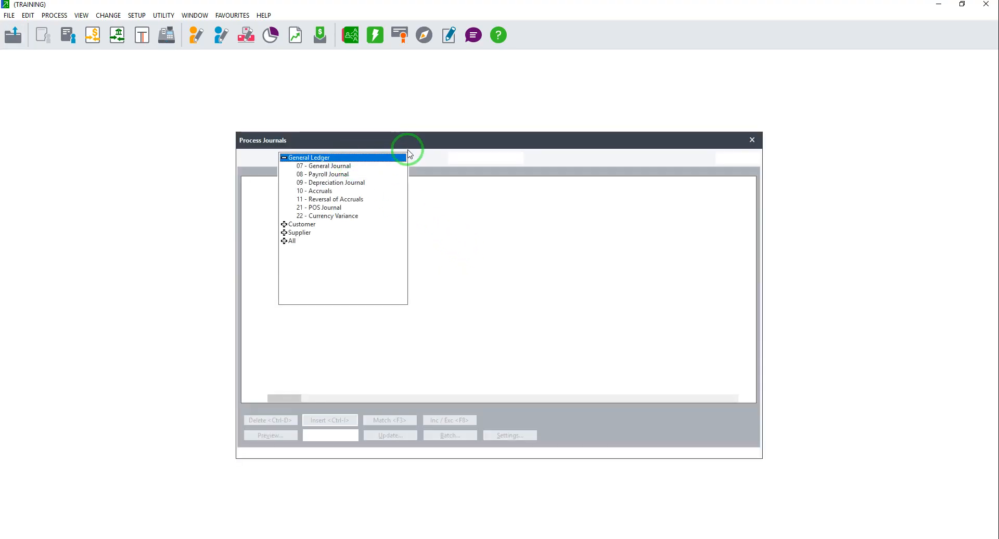
click(339, 166)
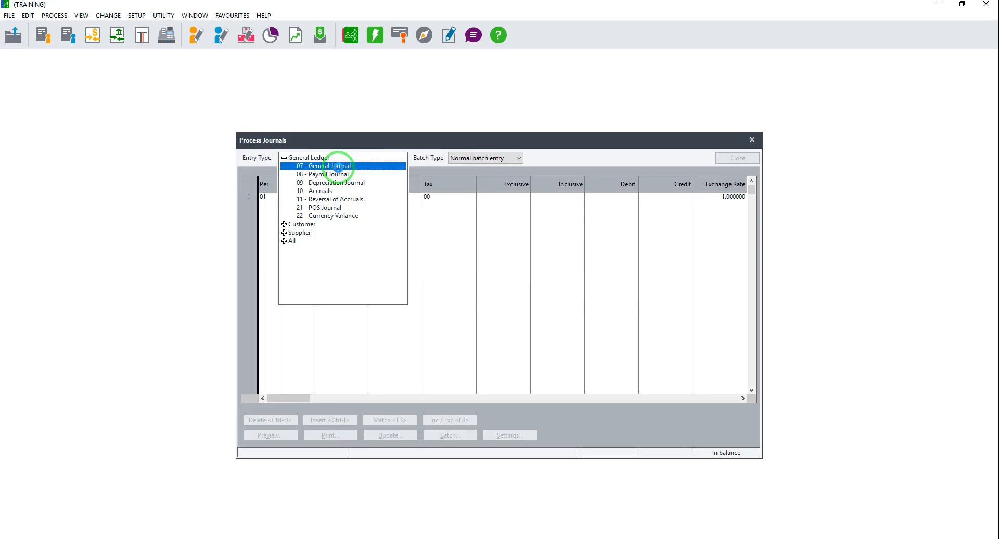
click(338, 166)
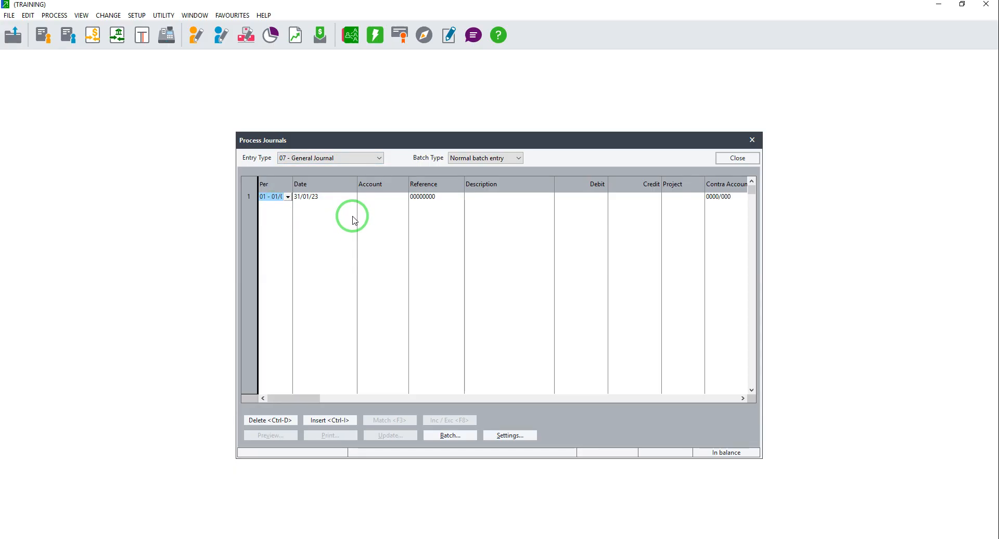
Launch Excel 2016 and switch to its window.
click(43, 536)
text(excel)
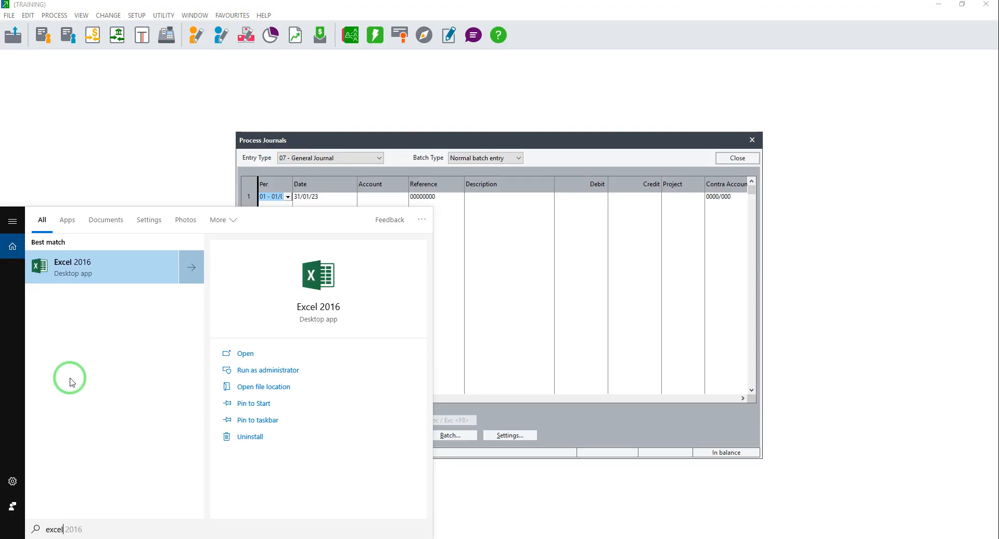
click(85, 276)
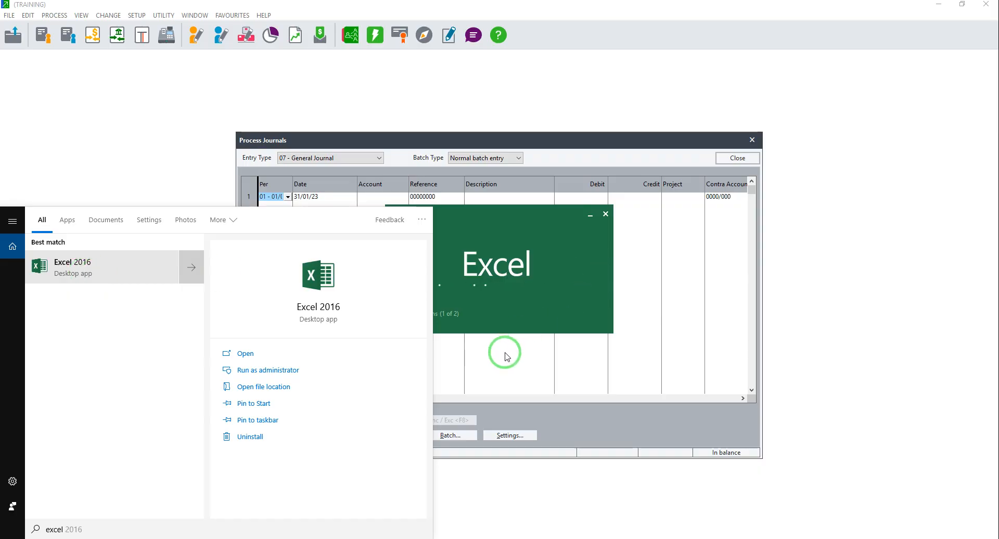
click(549, 369)
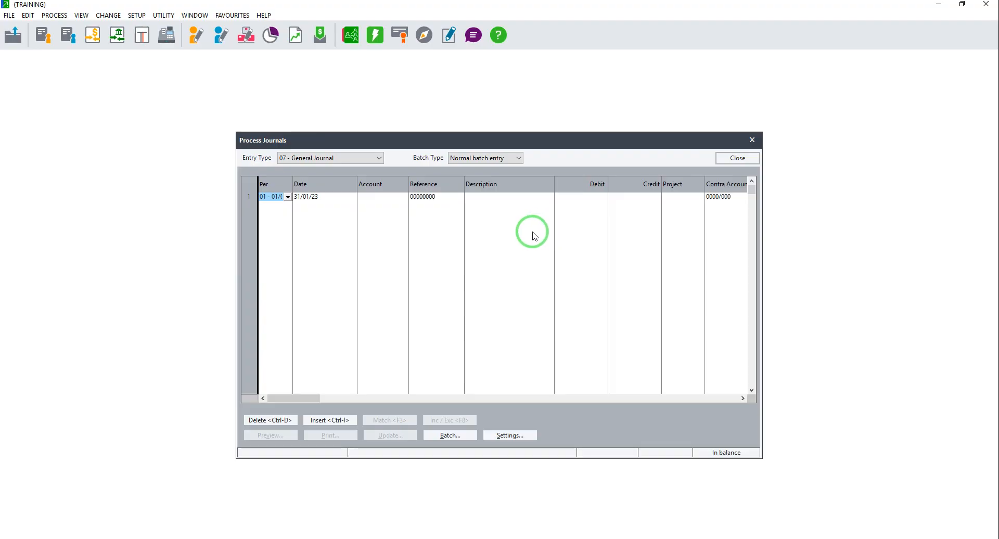
click(322, 538)
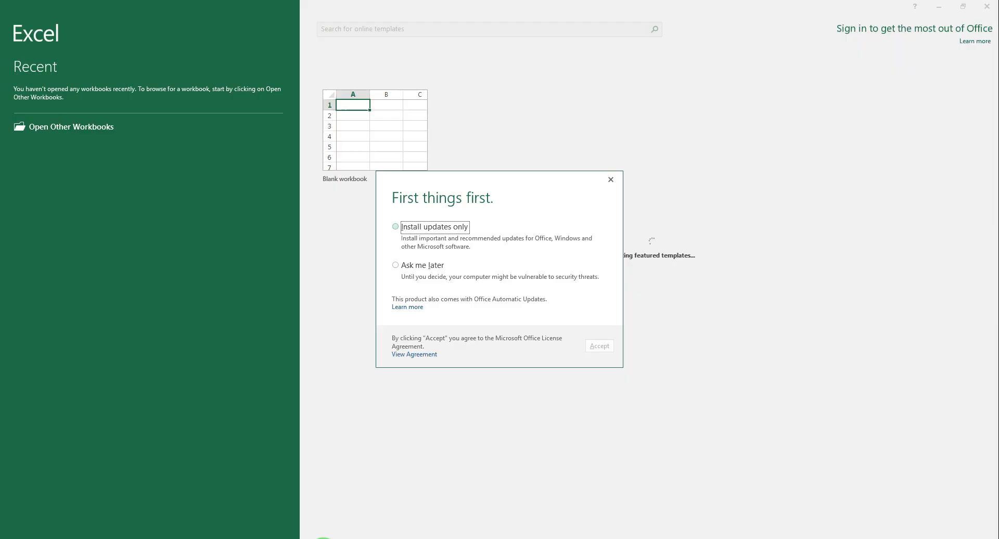
Accept the Office first-run notice with the Ask me later option and create a blank workbook.
click(395, 265)
click(596, 348)
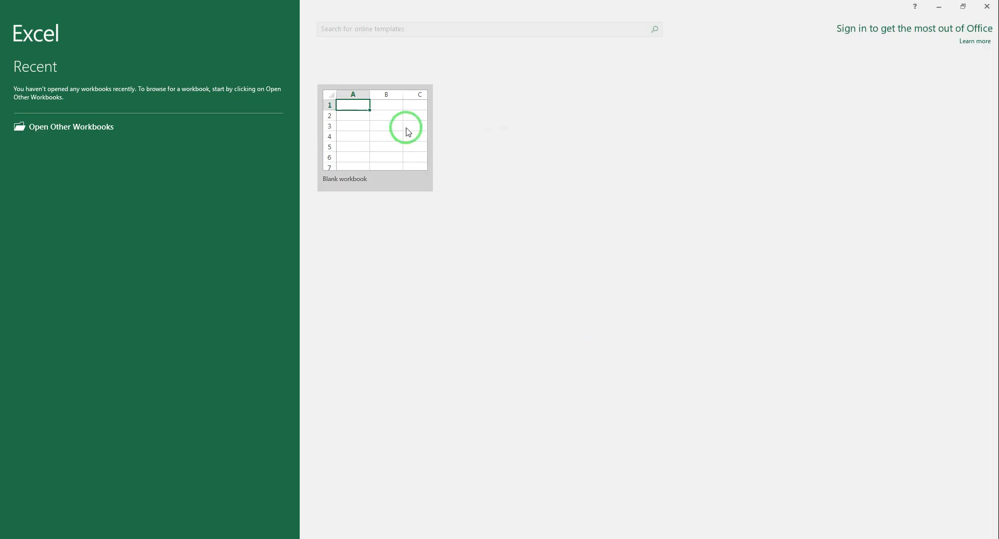
click(384, 138)
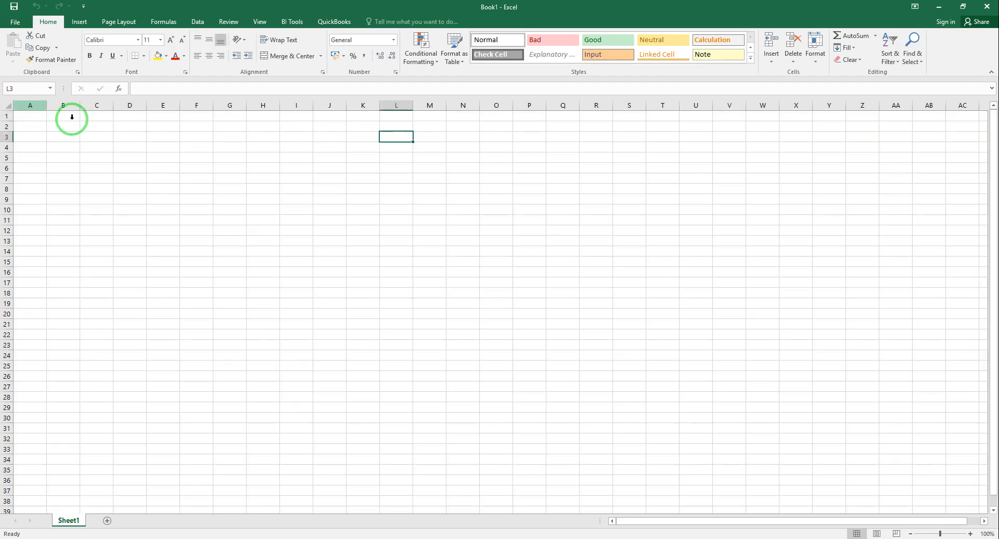
Enter the column headings DR in cell D1 and cr in cell E1.
click(139, 118)
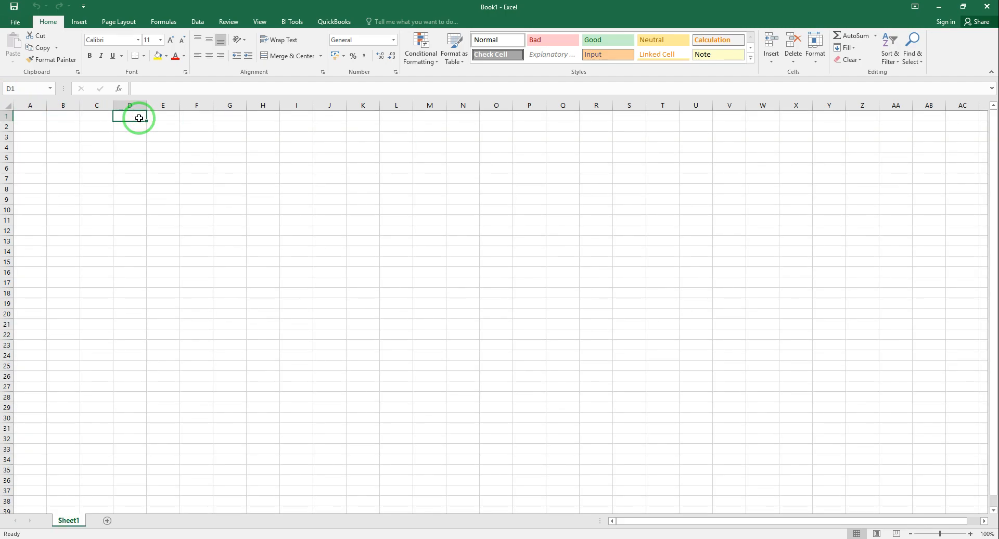
text(DR)
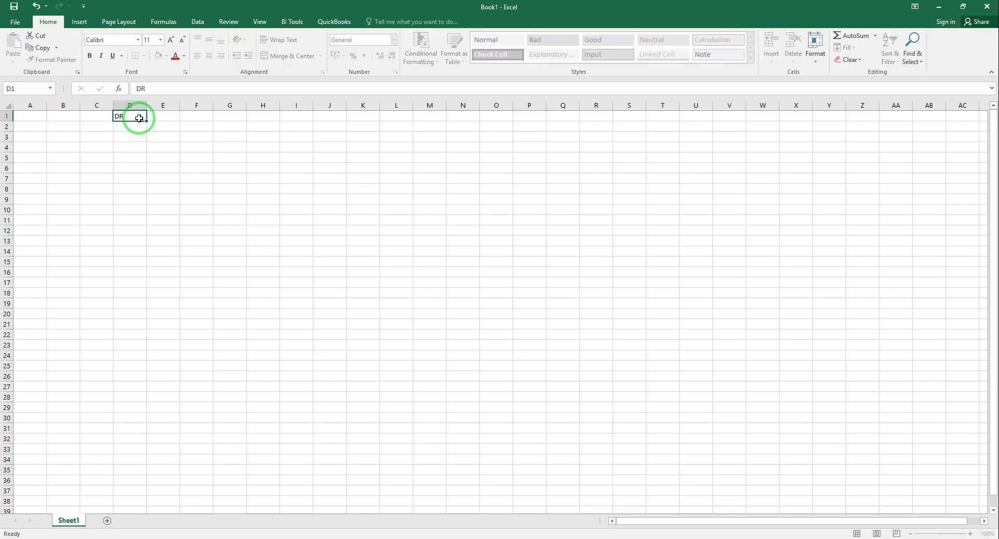
key(Tab)
text(cr)
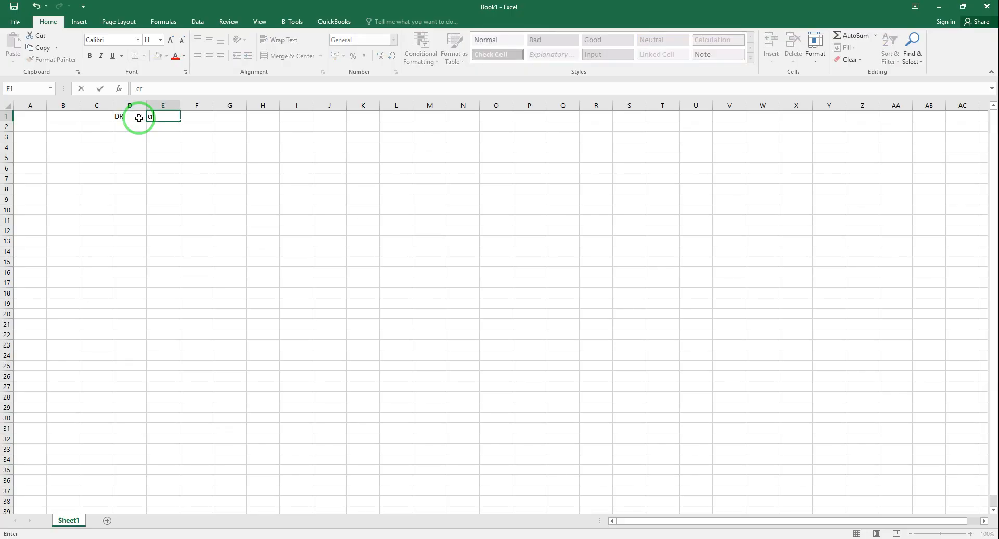
key(Return)
Enter Retained Income in cell C2 with a credit amount of 500 in cell E2.
key(Left)
key(Left)
key(Down)
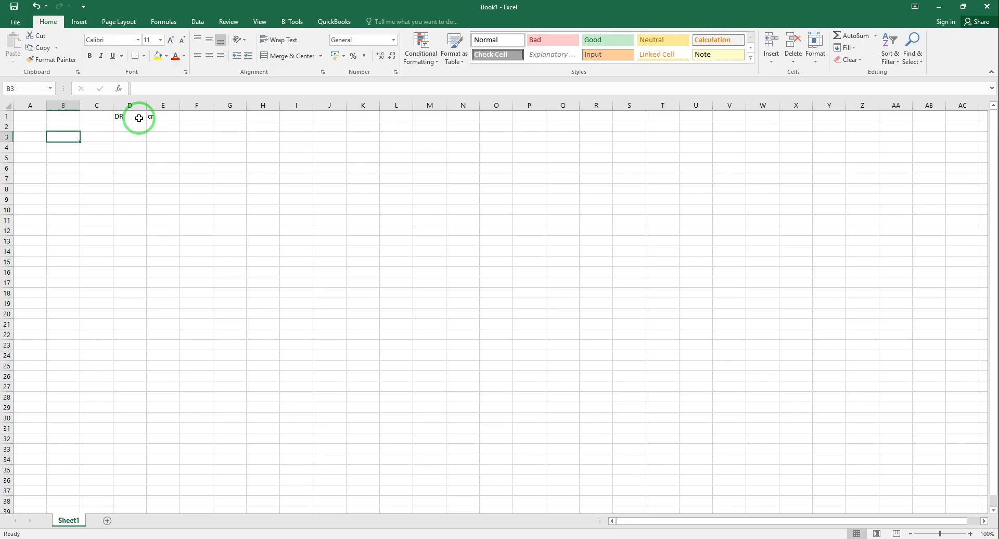
key(Up)
key(Right)
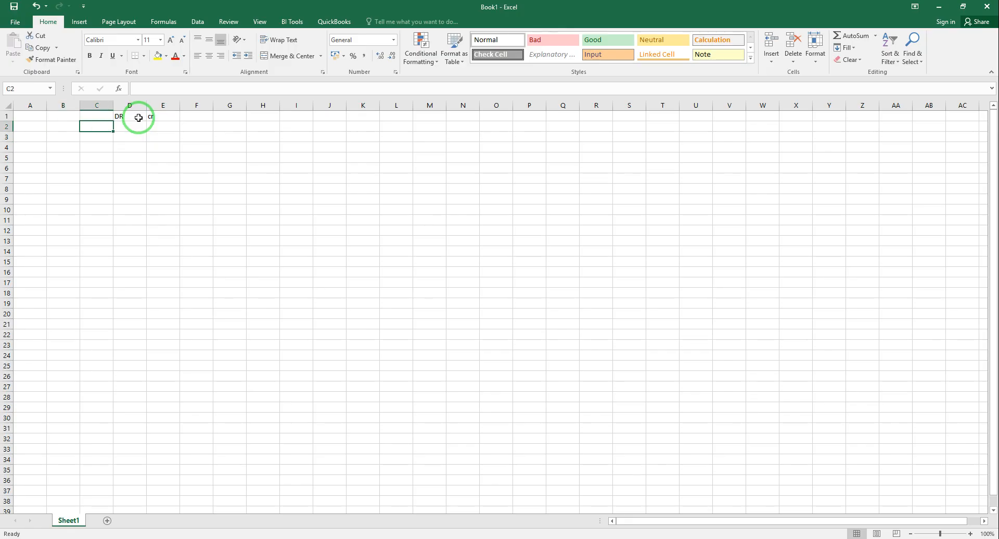
text(Retain)
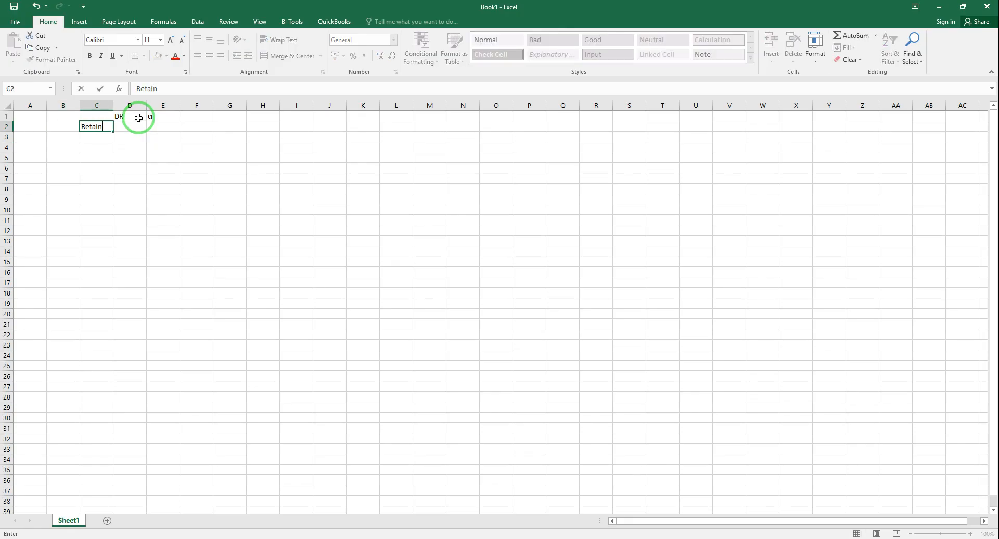
text(e)
text(d Income)
key(Tab)
key(Tab)
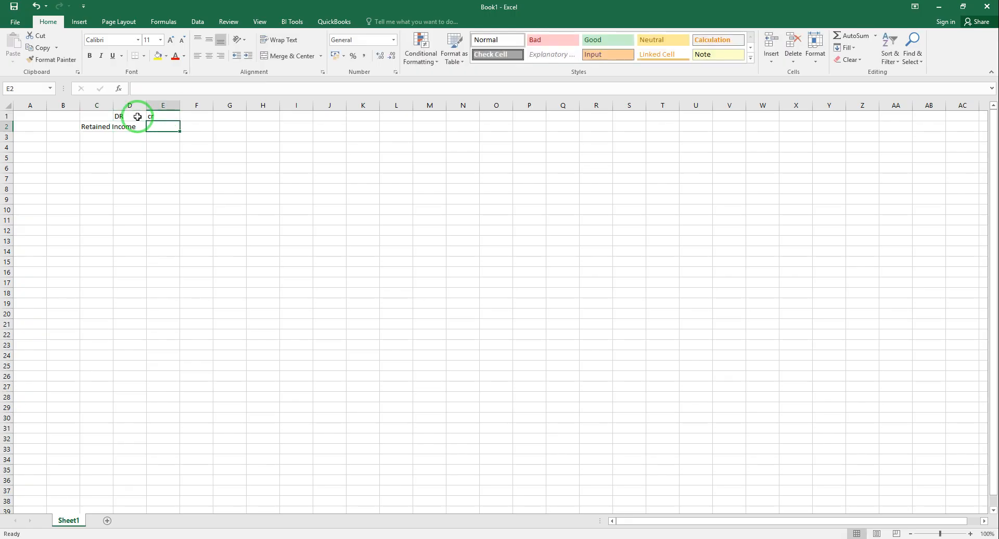
text(500)
key(Return)
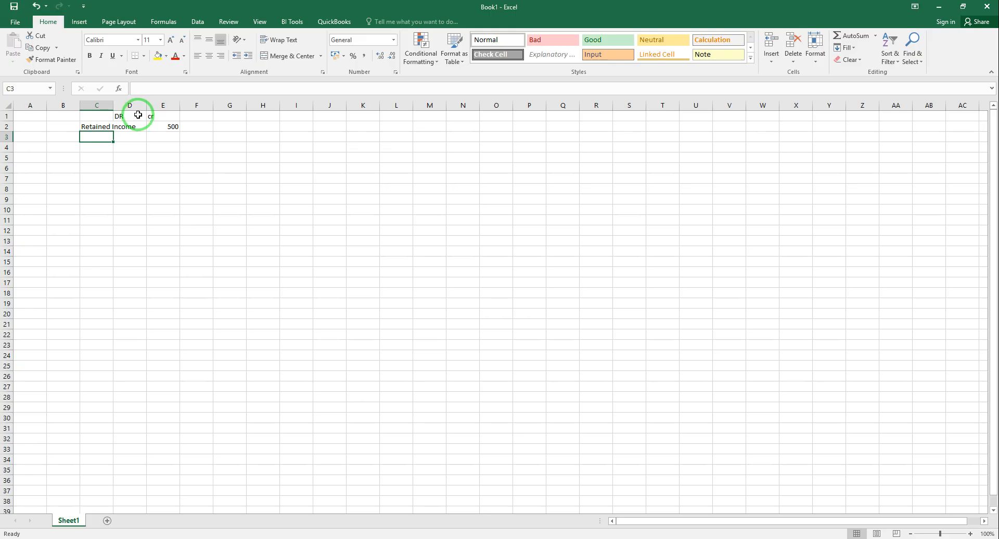
Enter the account name MV@Cost in cell C3 below Retained Income.
text(M)
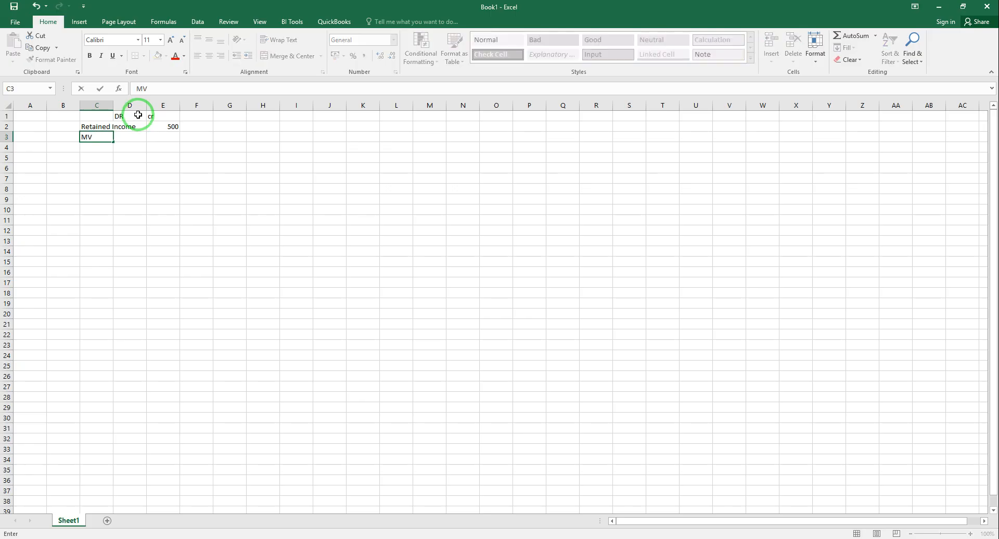
text(V@Cost)
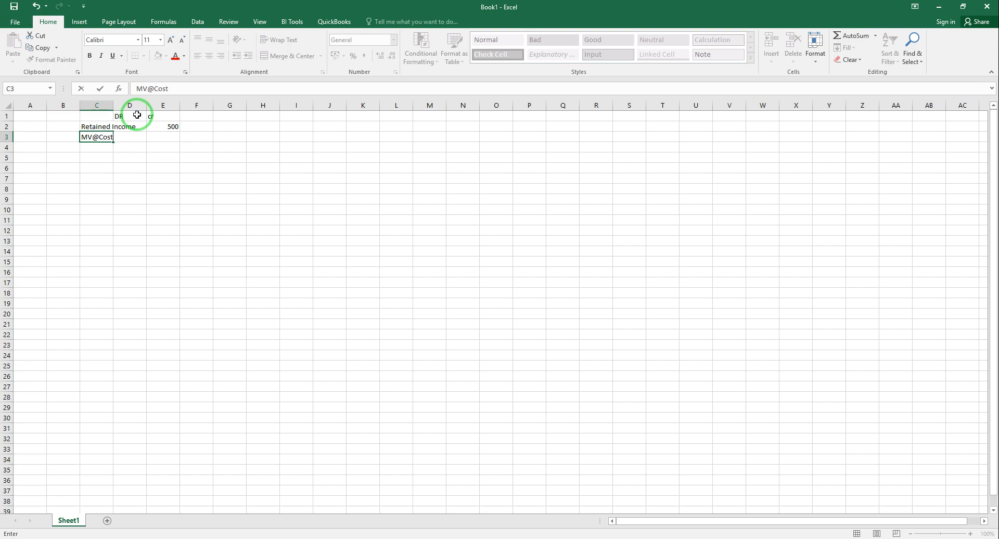
key(Tab)
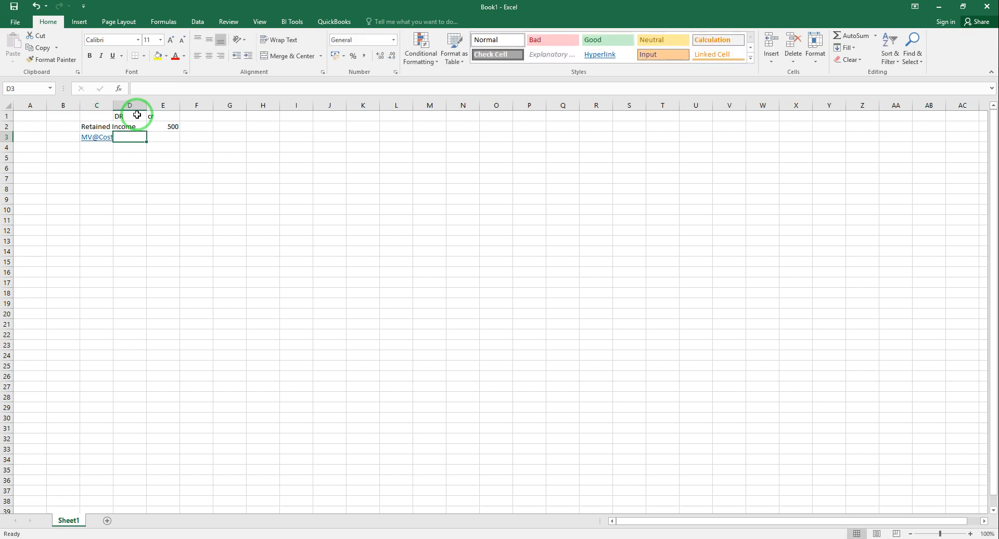
Change the Retained Income credit amount in cell E2 to 5000.
key(Up)
key(Right)
text(50)
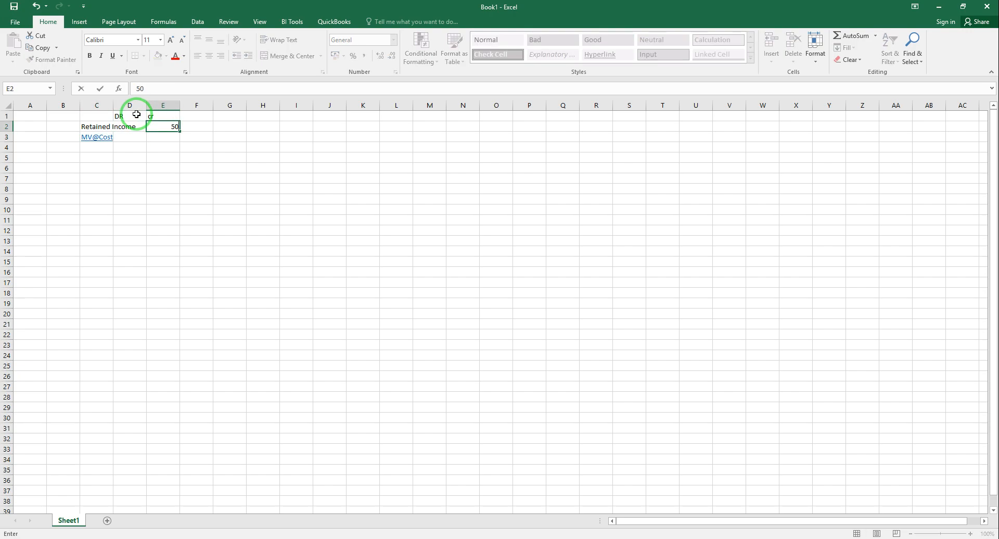
text(00)
key(Return)
Enter a debit amount of 2000 for MV@Cost in cell D3.
key(Left)
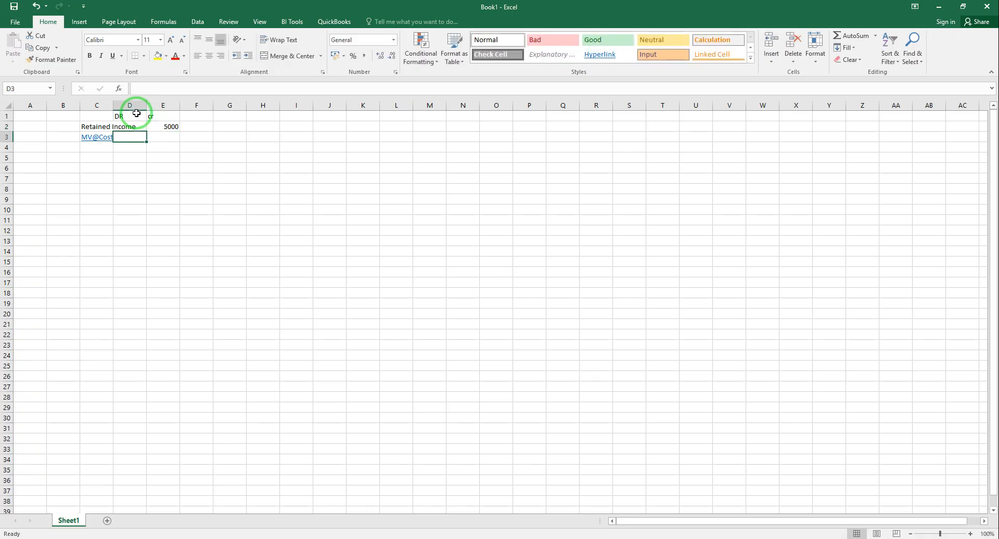
text(2000)
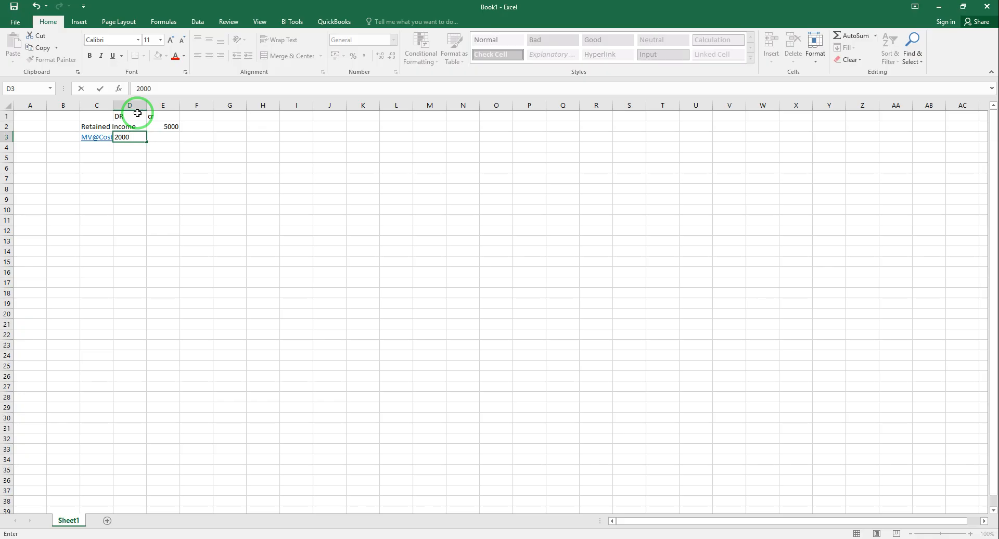
key(Return)
Enter MV Acc Depreciation in cell C4 with a credit amount of 1000 in cell E4.
key(Left)
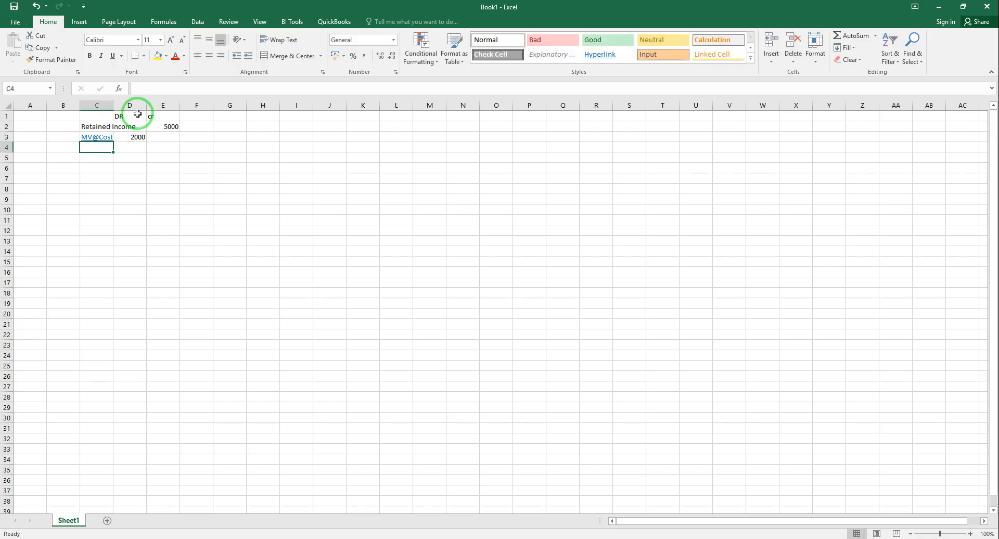
text(MV)
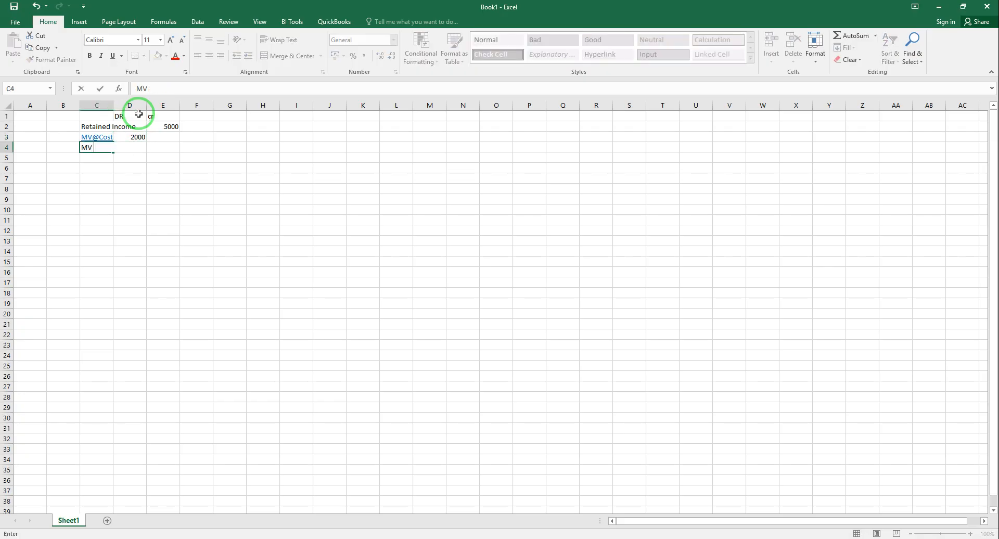
text( Acc Depreciatio)
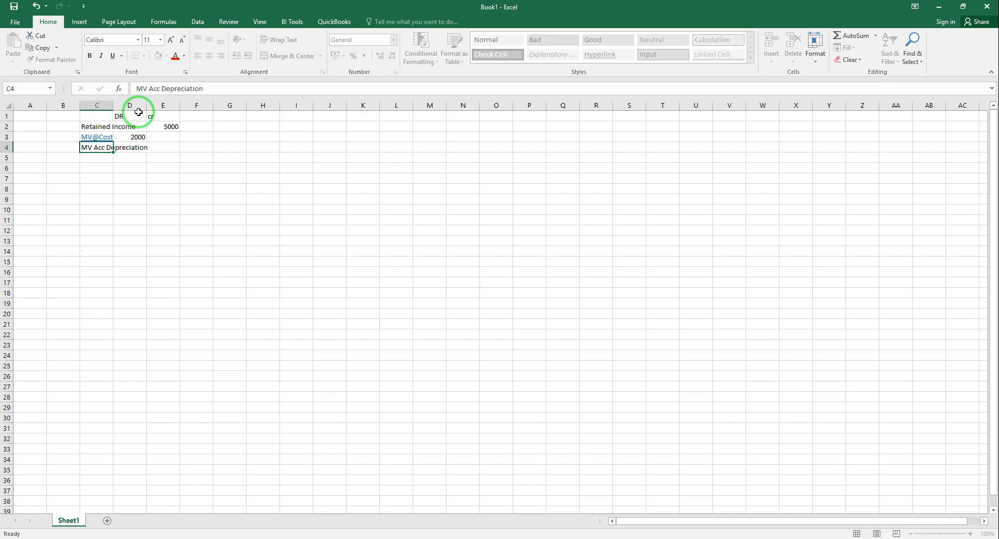
text(n)
key(Tab)
key(Tab)
text(100)
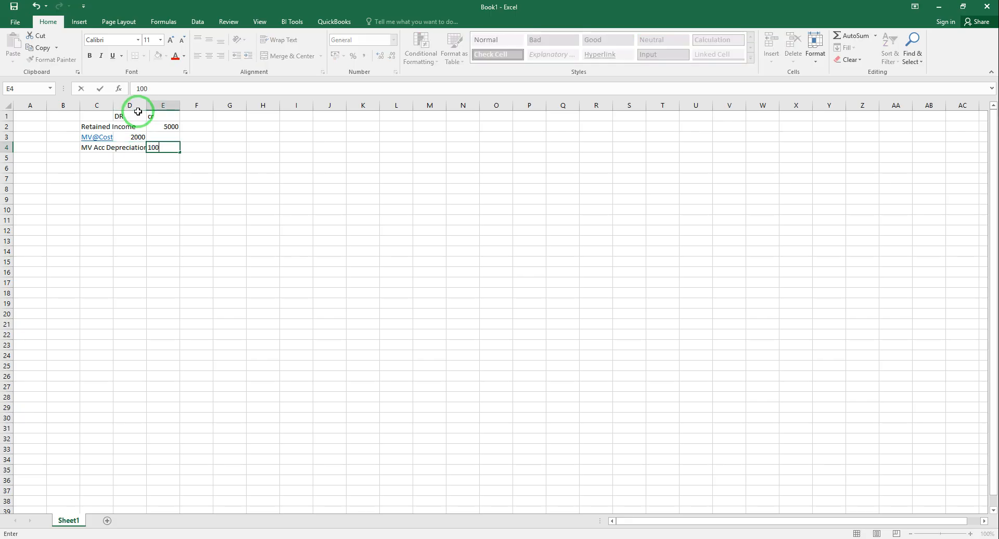
key(Return)
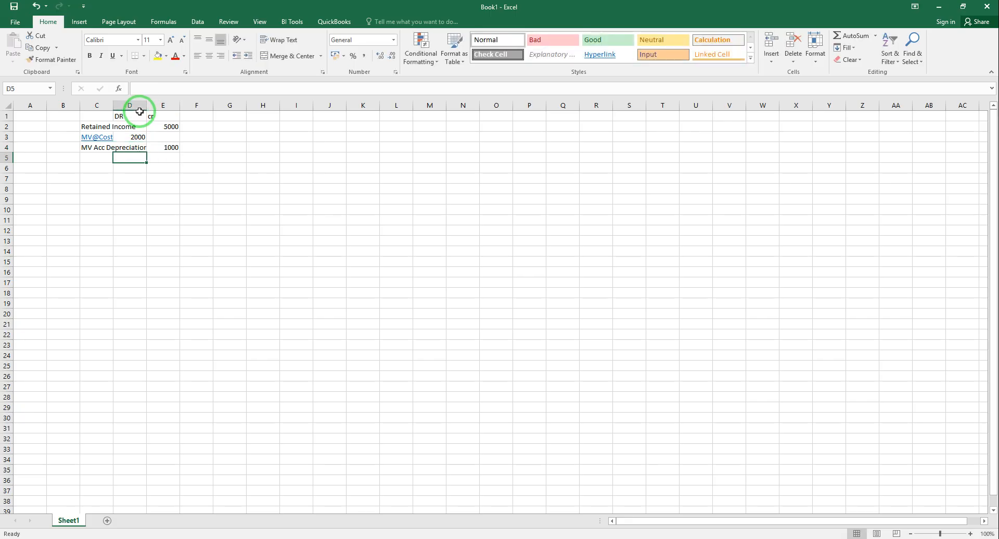
Enter Accounts Payable in cell C5 with a credit amount of 1500 in cell E5.
key(Left)
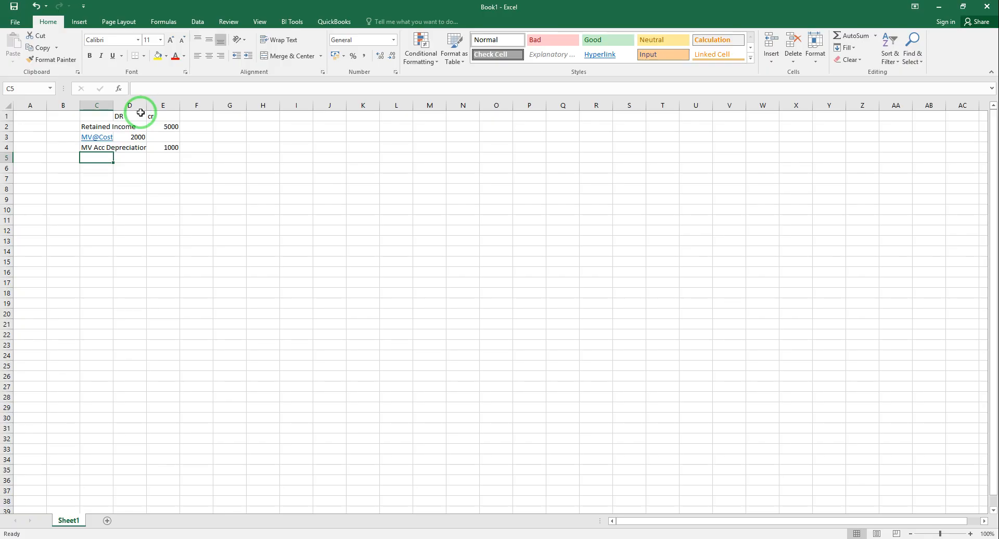
text(Accou)
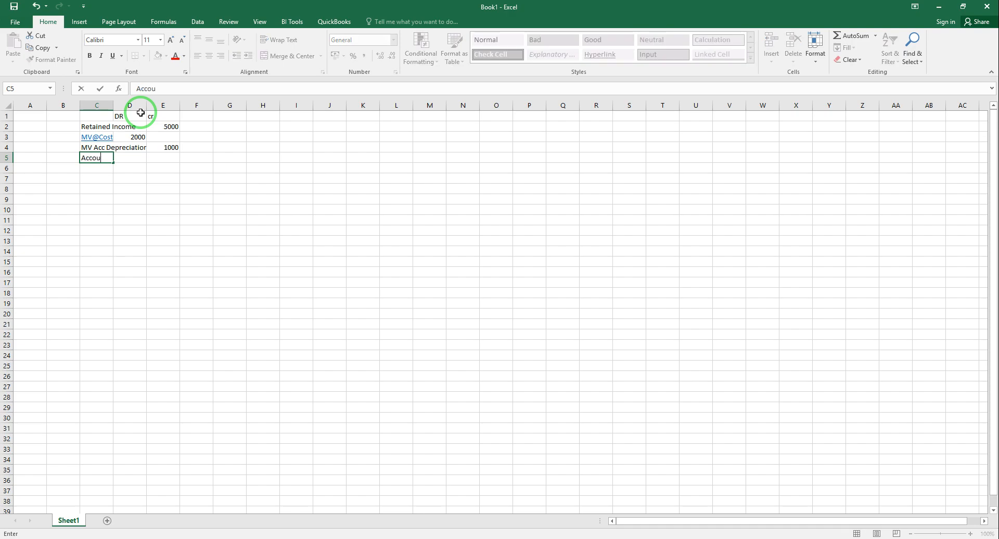
text(nts Paya)
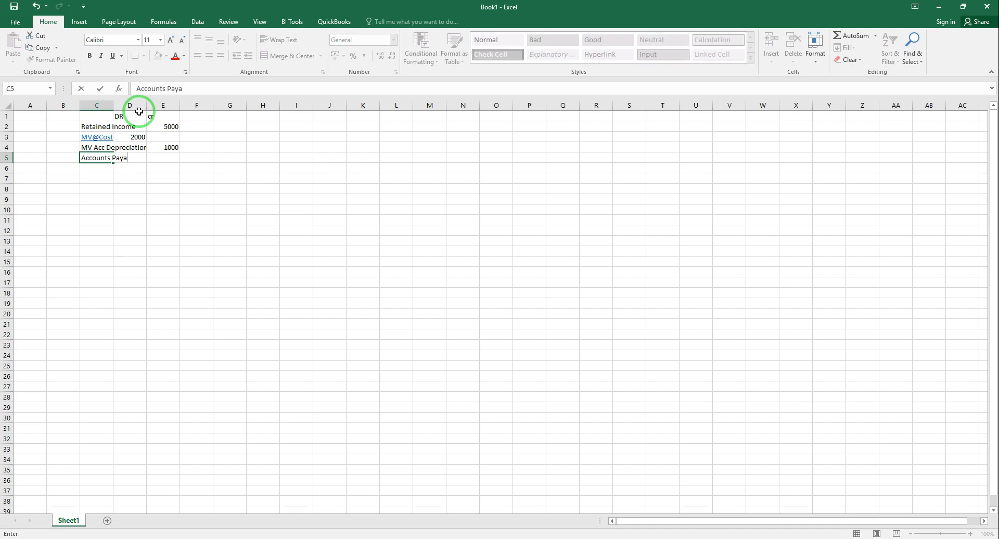
text(b)
key(Tab)
key(Tab)
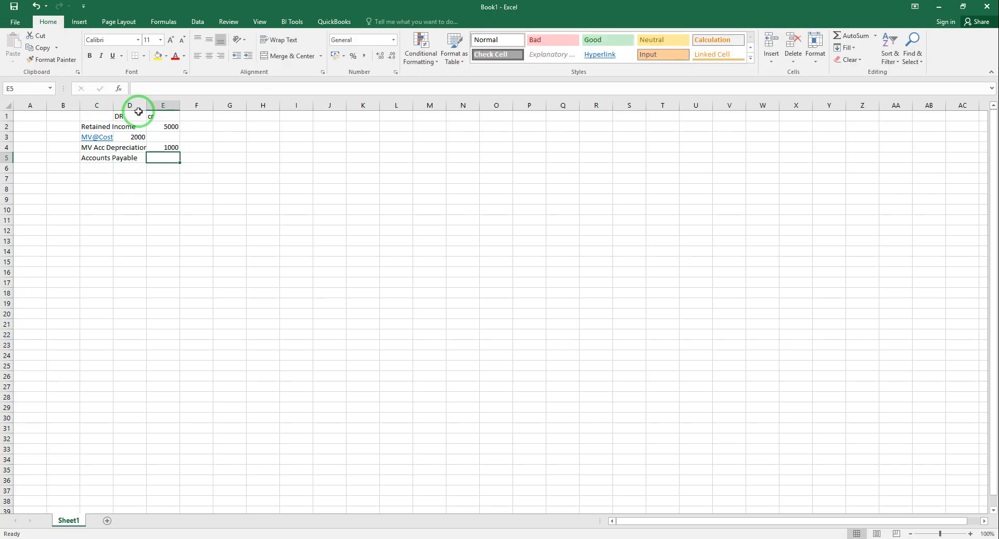
text(1500)
key(Return)
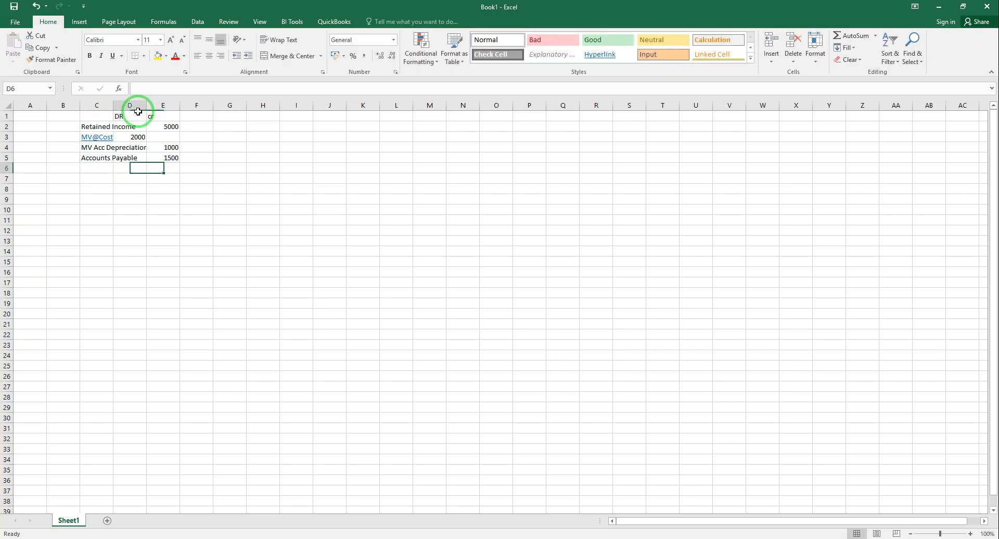
Enter Accounts Receivable in cell C6 with a debit amount of 2500 in cell D6.
text(Acc)
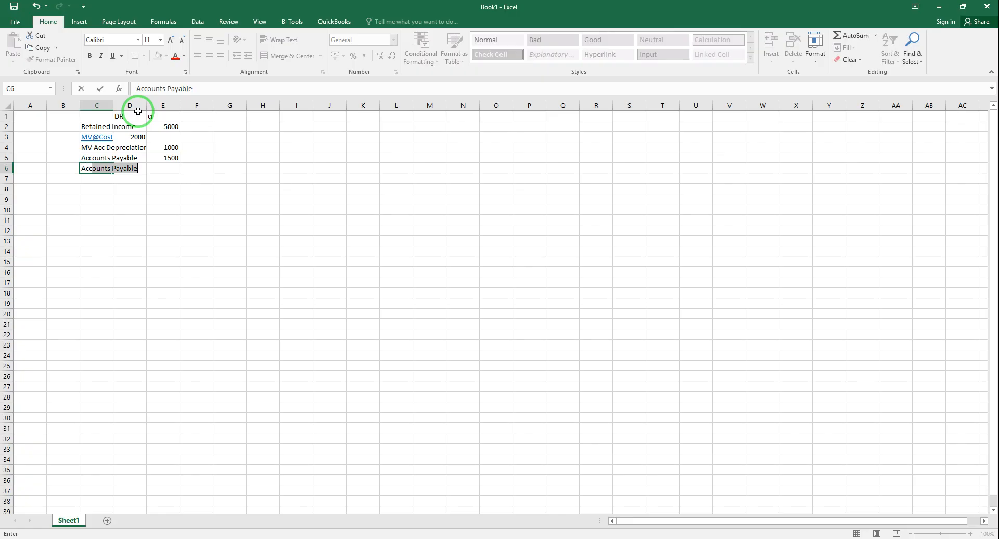
text(ounts R)
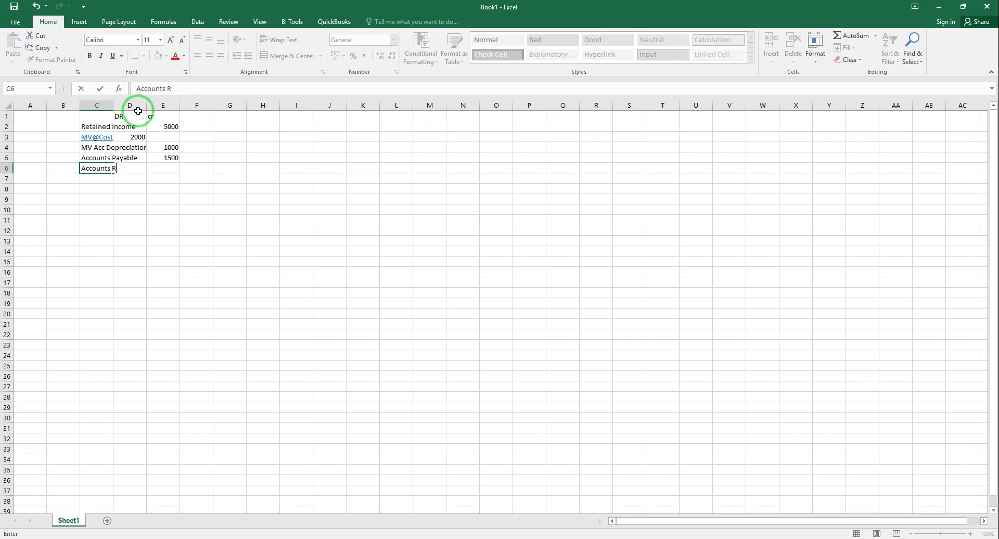
text(eceivab)
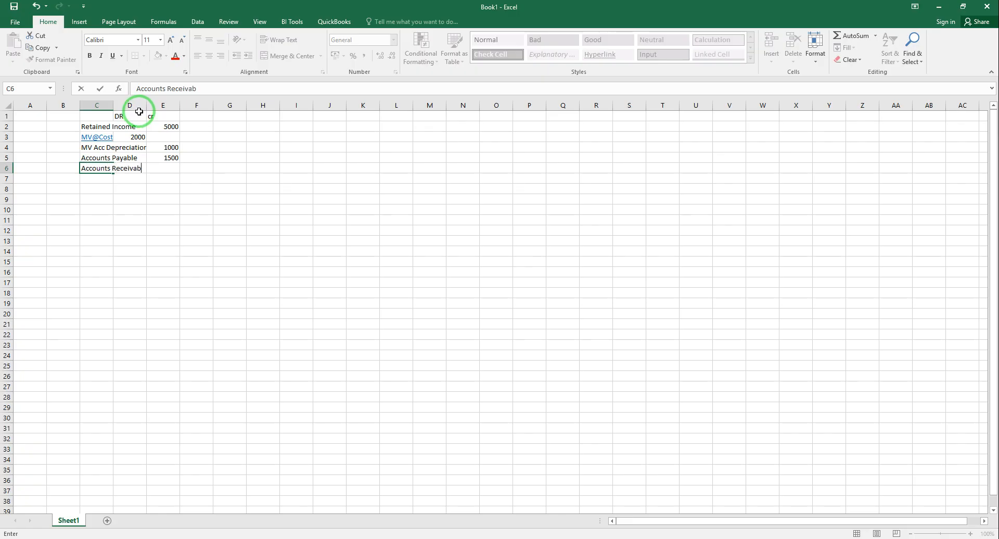
text(le)
key(Tab)
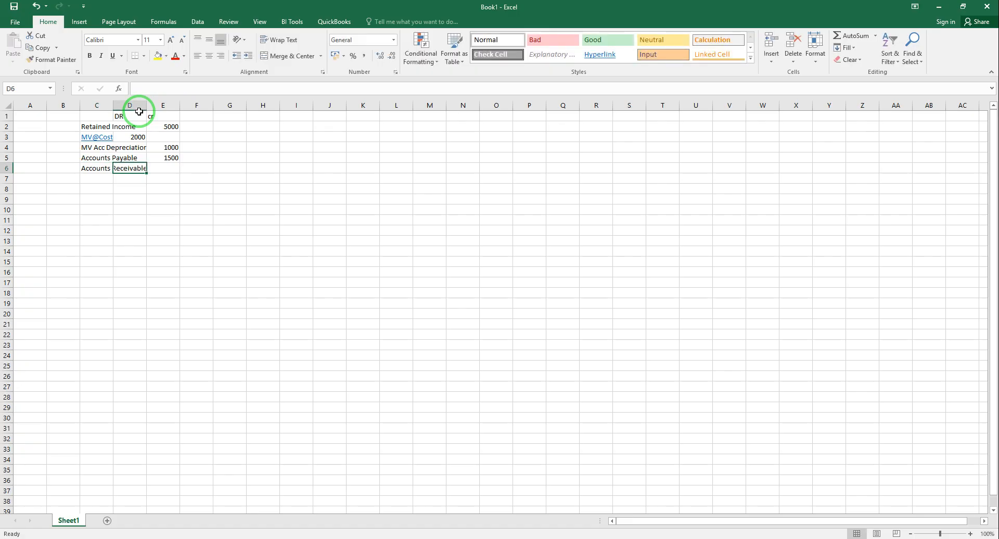
text(2500)
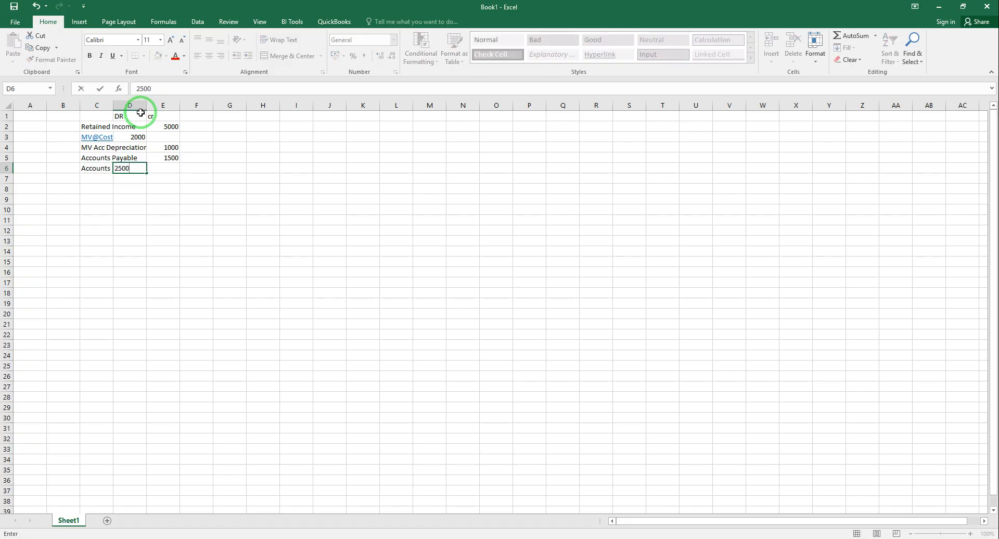
key(Return)
Enter Inventory in cell C7 with a debit amount of 1800 in cell D7.
text(I)
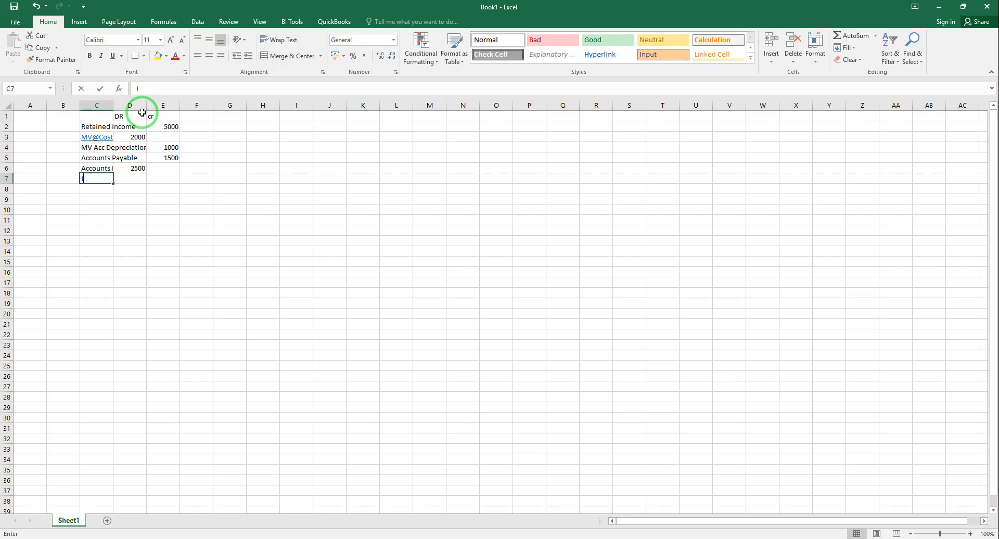
text(nventory)
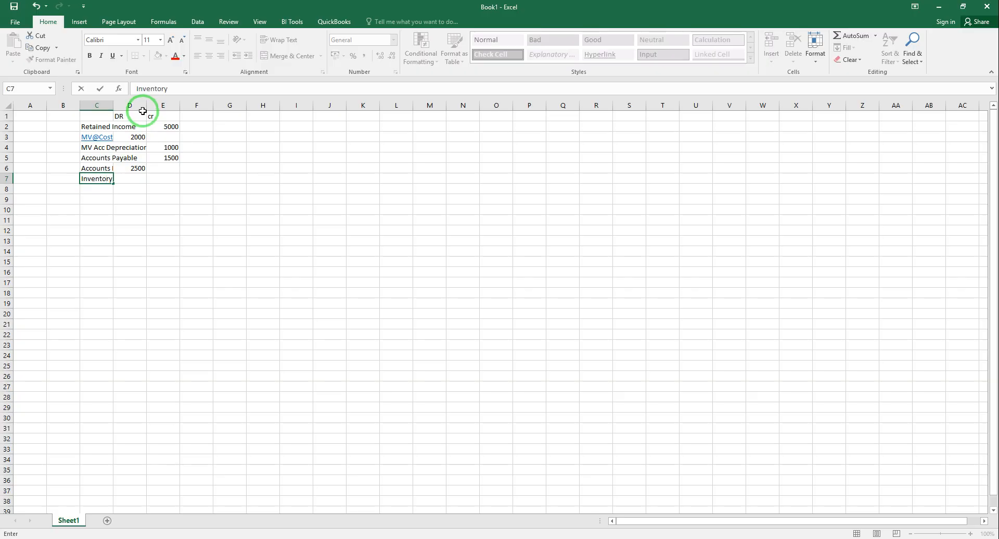
key(Tab)
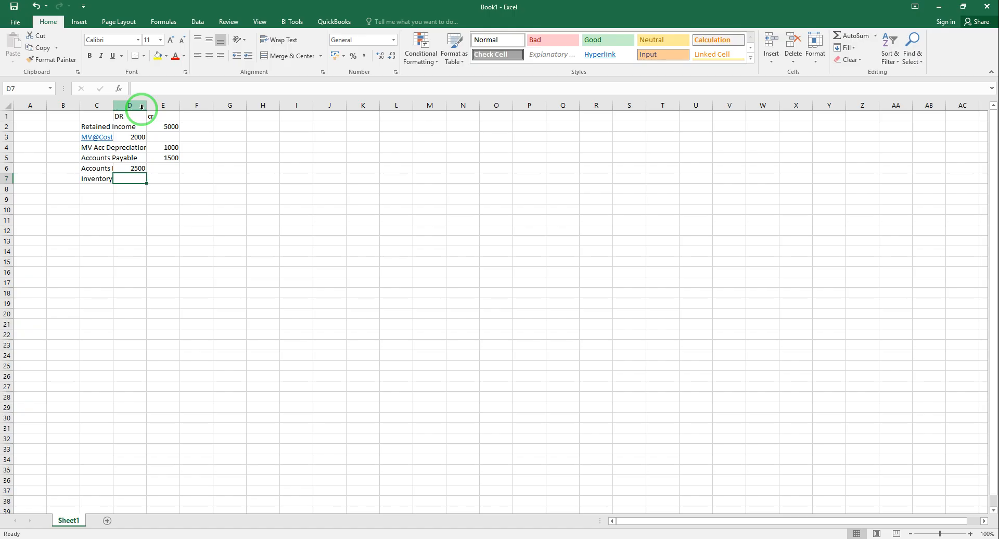
text(100)
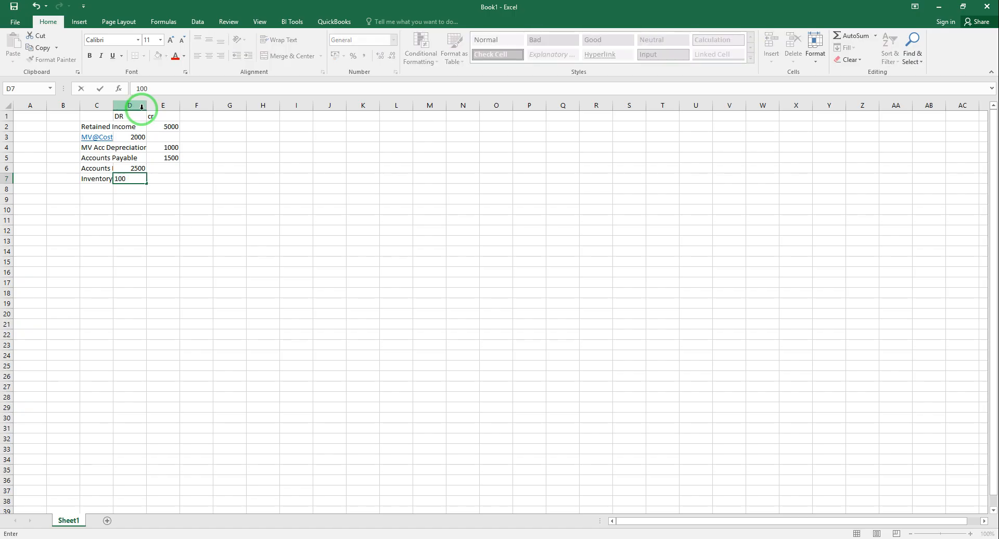
key(BackSpace)
key(BackSpace)
text(800)
key(Return)
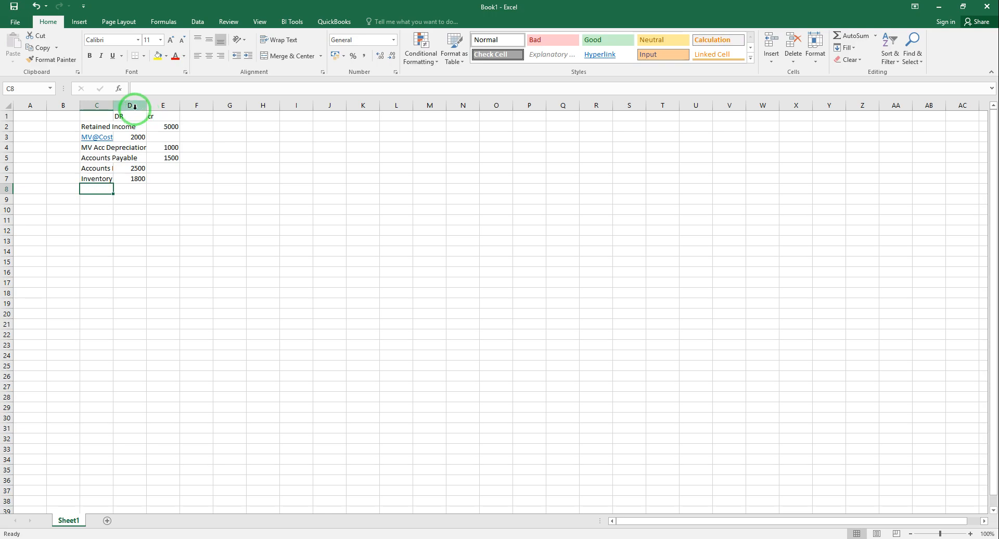
Widen column C to fit the full account names and change the heading in cell E1 to CR.
drag(114, 106, 180, 98)
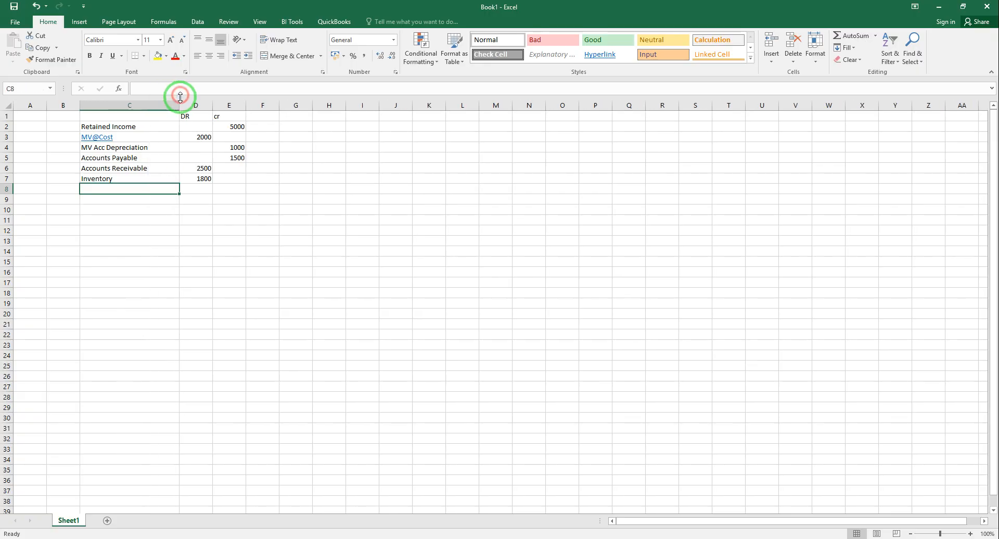
click(222, 113)
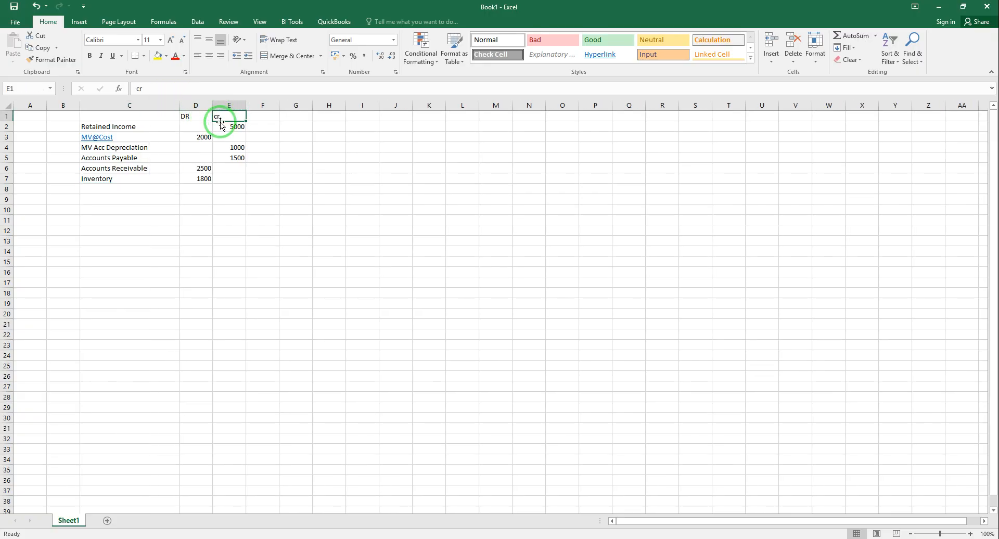
text(CR)
click(254, 250)
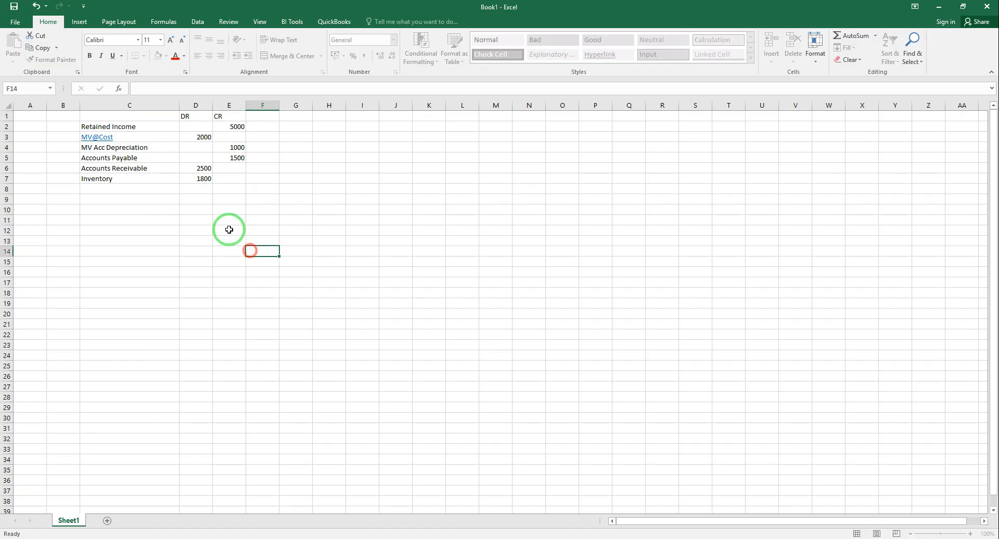
Total the debit column in cell D8 with an AutoSum over the range D2:D7.
click(198, 190)
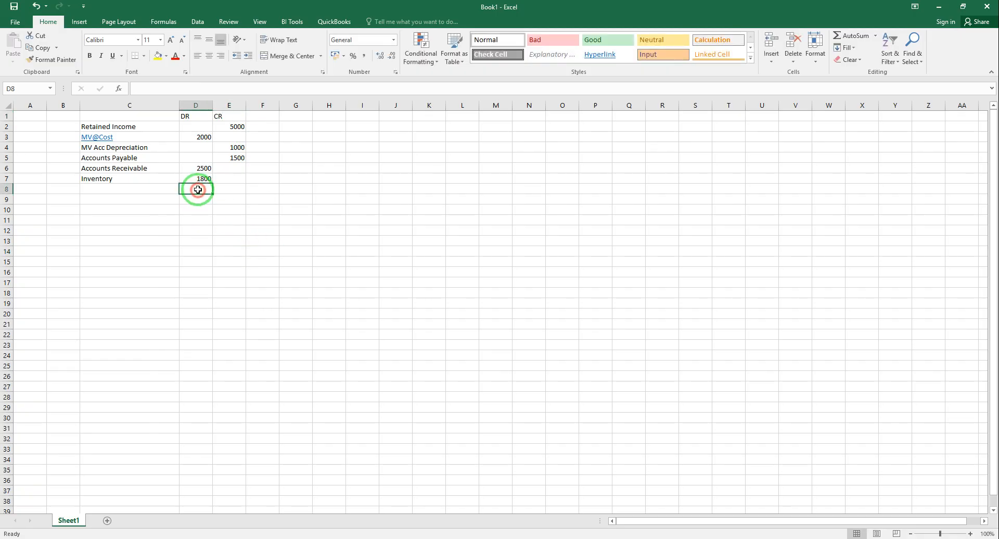
click(839, 38)
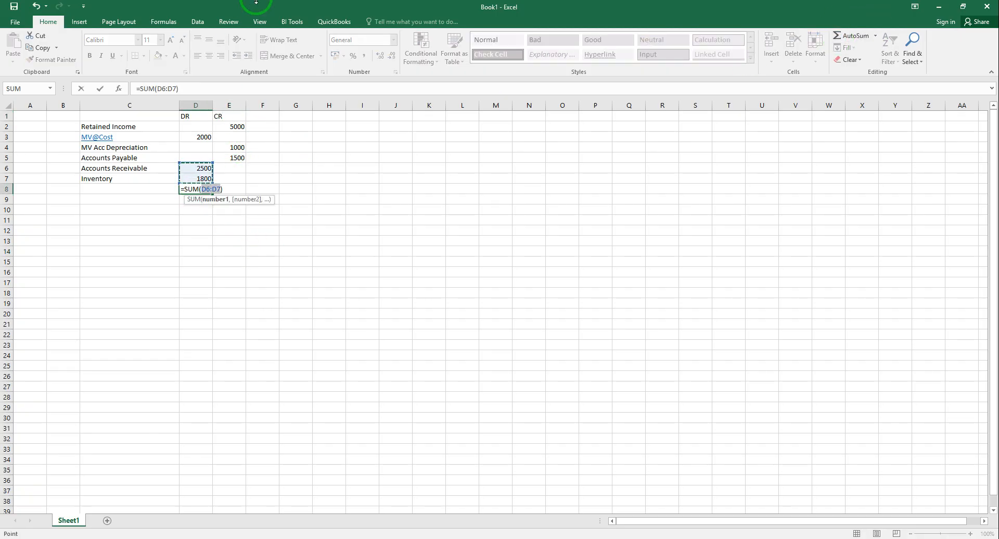
drag(188, 178, 189, 127)
key(ctrl+Return)
key(Return)
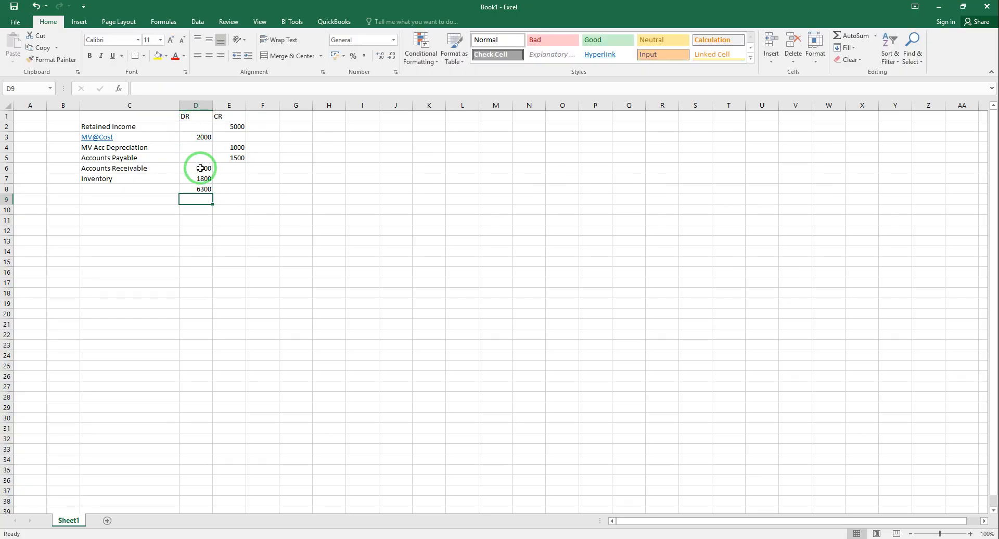
Copy the debit total formula from cell D8 into cell E8 to total the credit column.
click(181, 190)
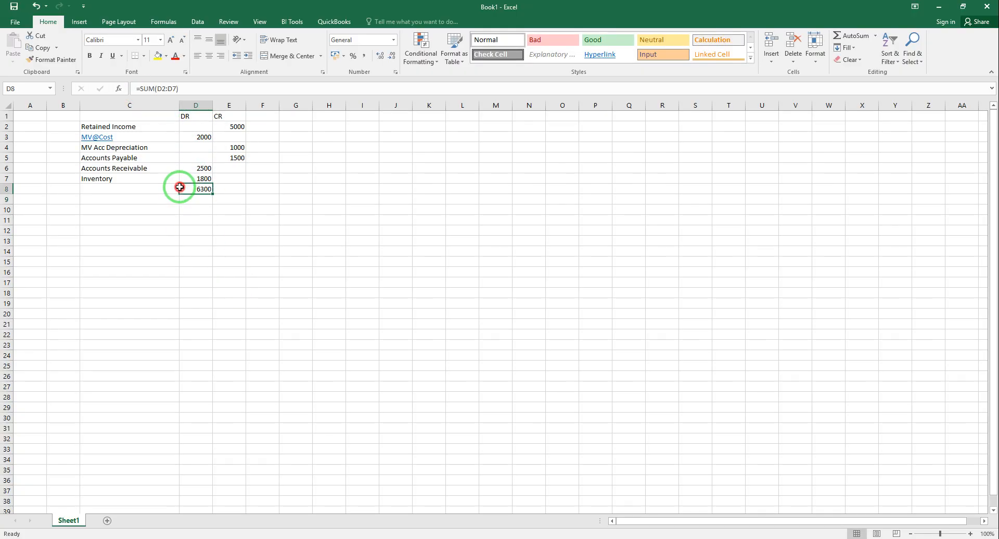
click(41, 47)
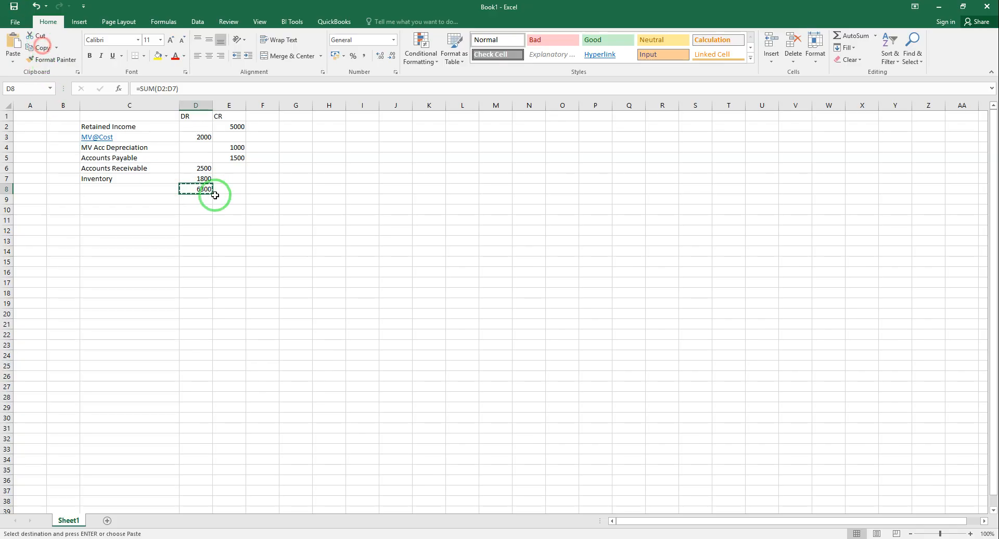
click(223, 194)
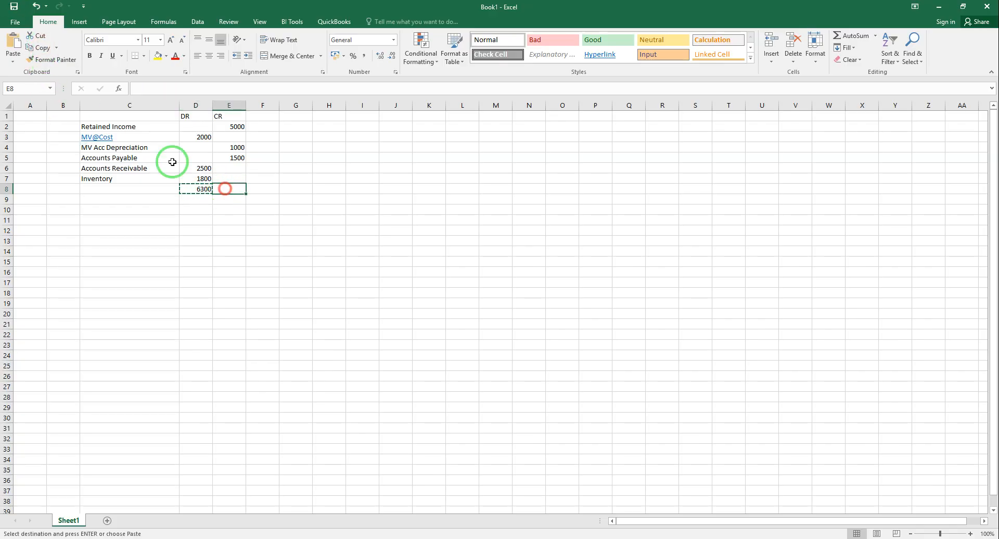
click(12, 42)
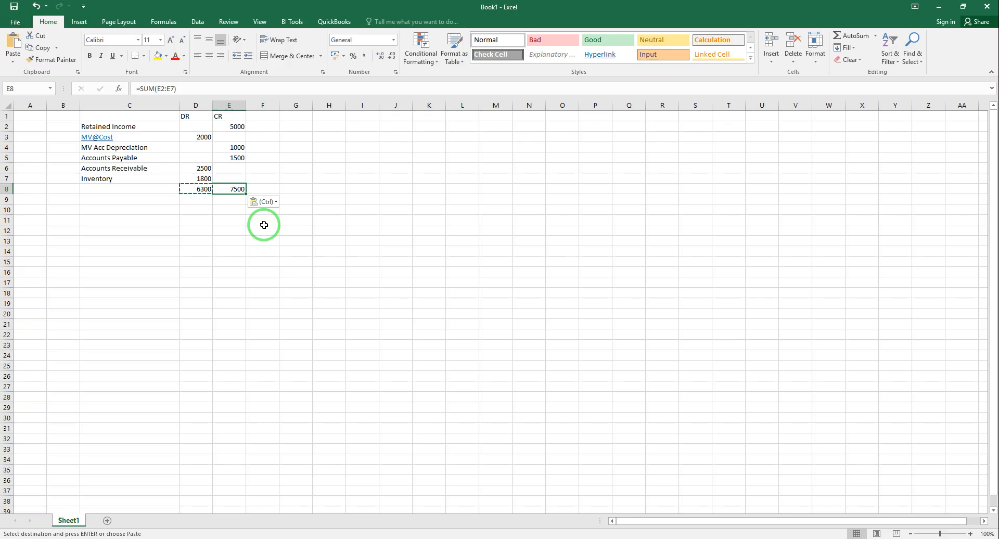
Set the Inventory debit amount in cell D7 to 3000.
click(194, 181)
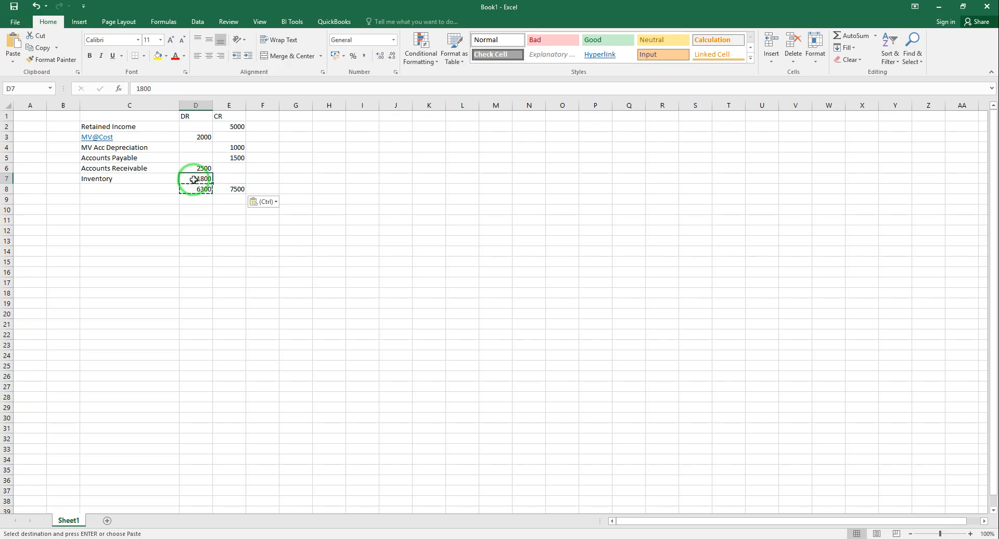
text(3000)
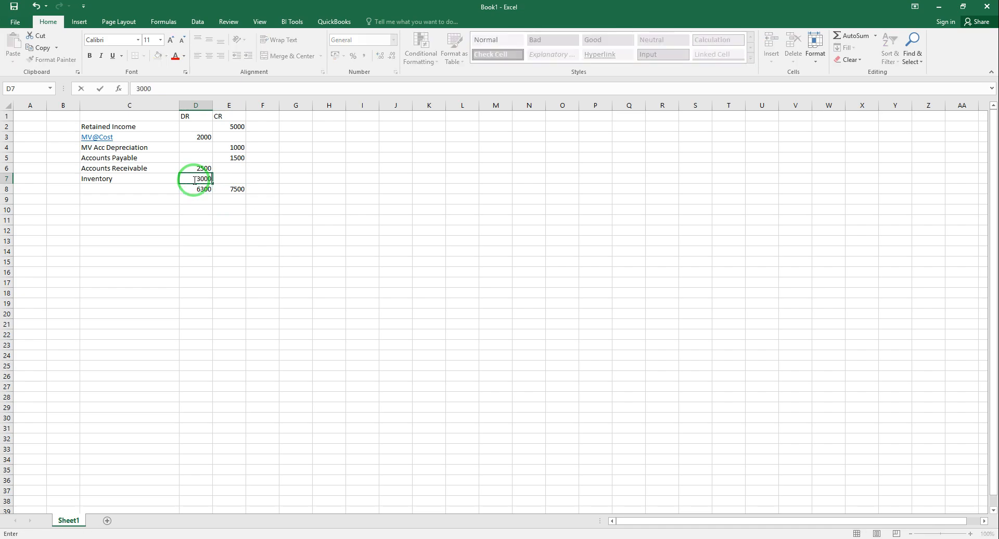
key(Return)
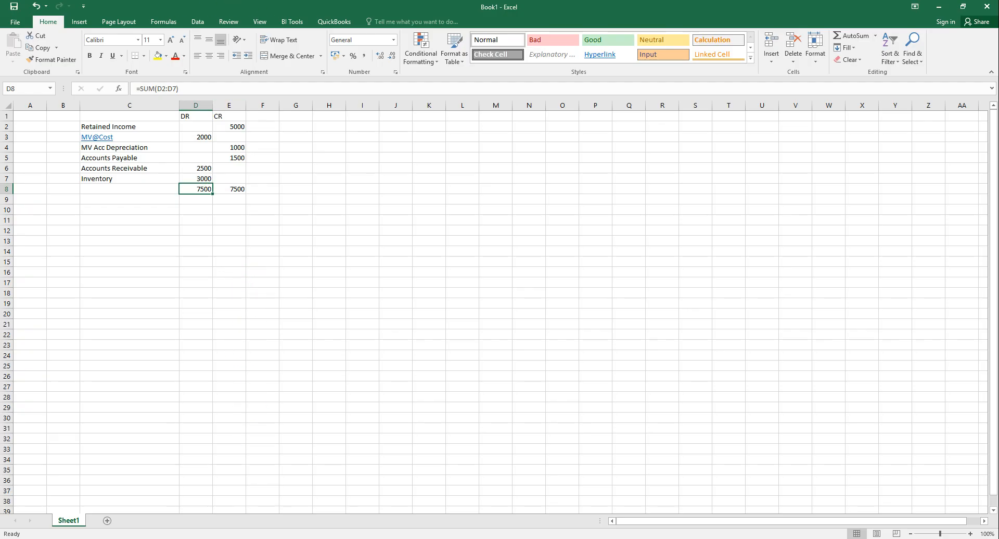
Switch to the Process Journals window in Sage Pastel, reposition it, and start the first line with period 01 and date 31/01/23.
click(237, 538)
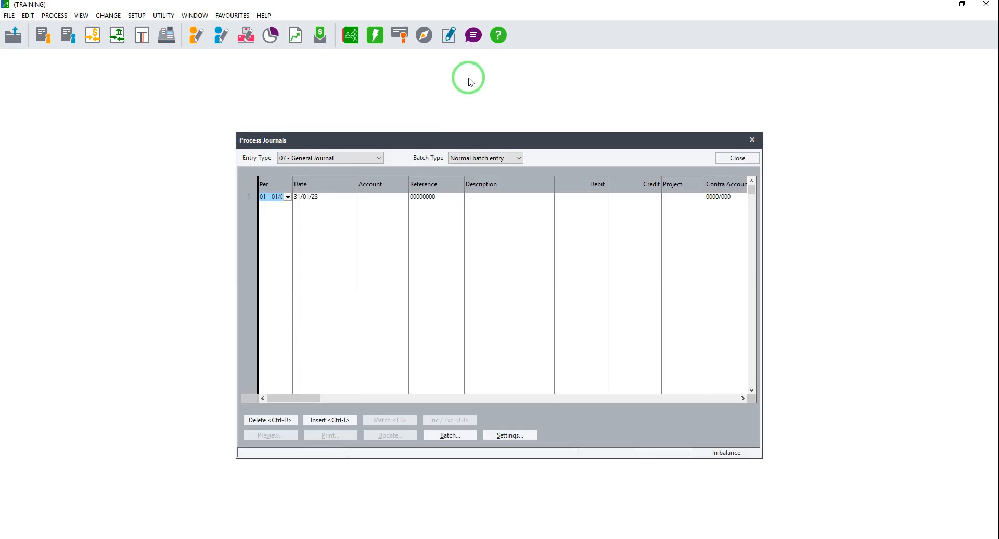
drag(397, 148, 343, 104)
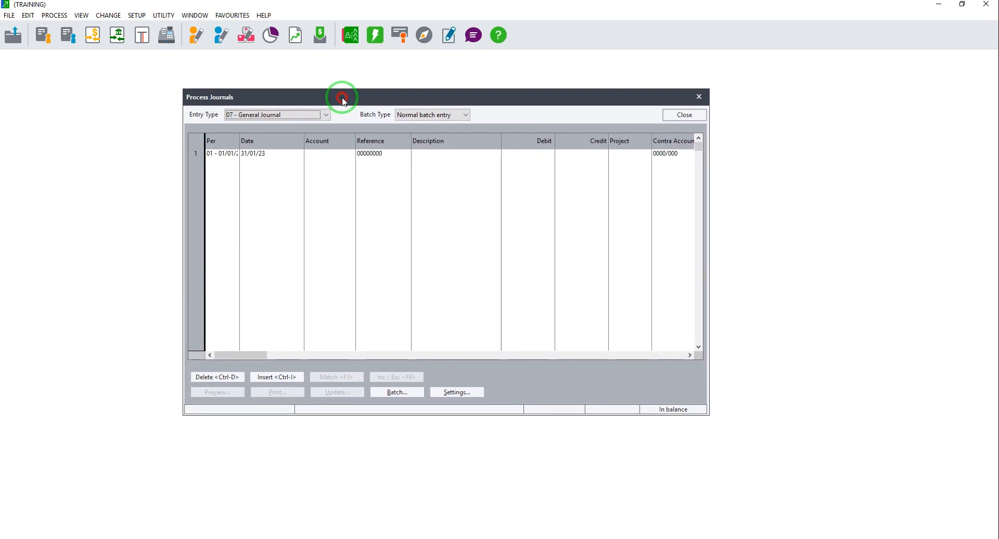
click(223, 156)
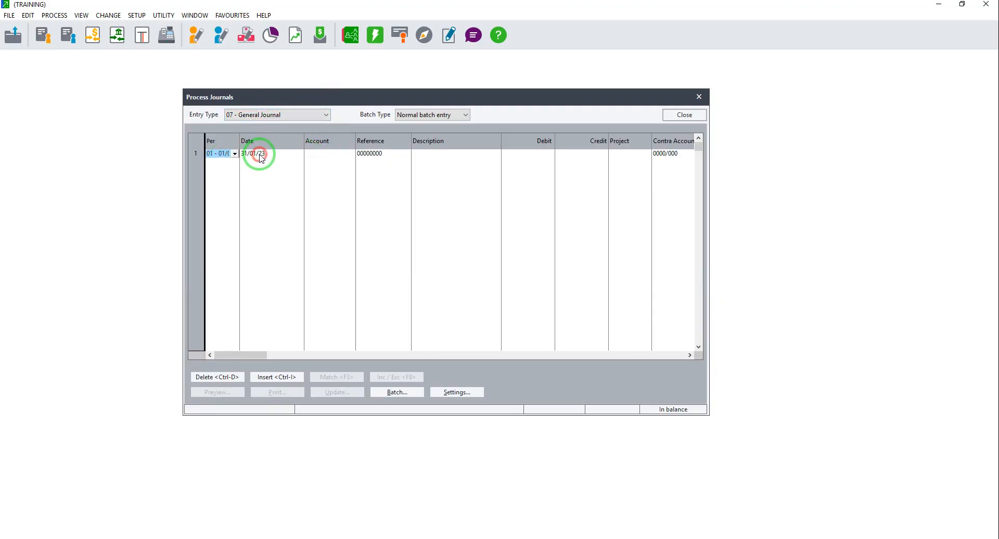
click(260, 154)
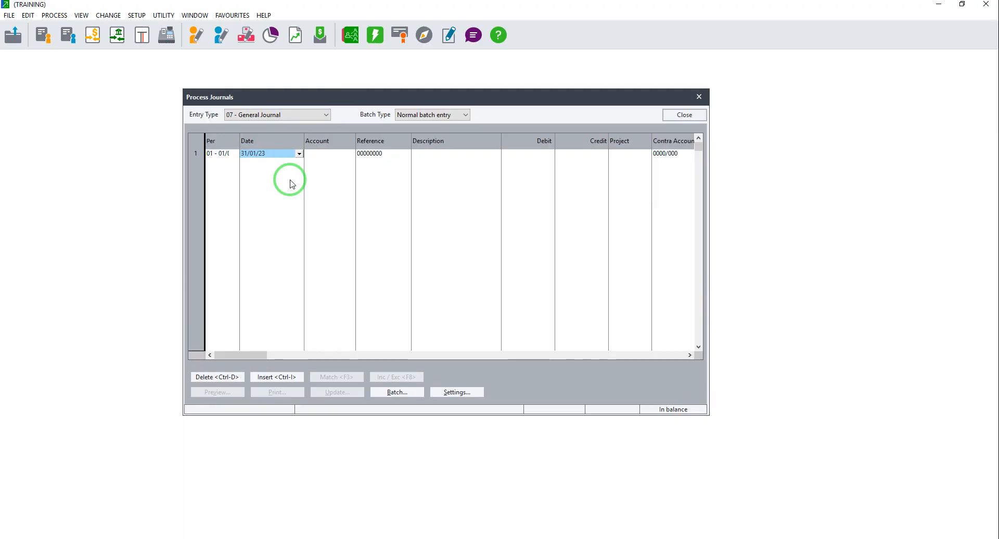
Find Retained Income / (Accumulated Loss) by description in the general ledger accounts and assign it to the first journal line.
key(Tab)
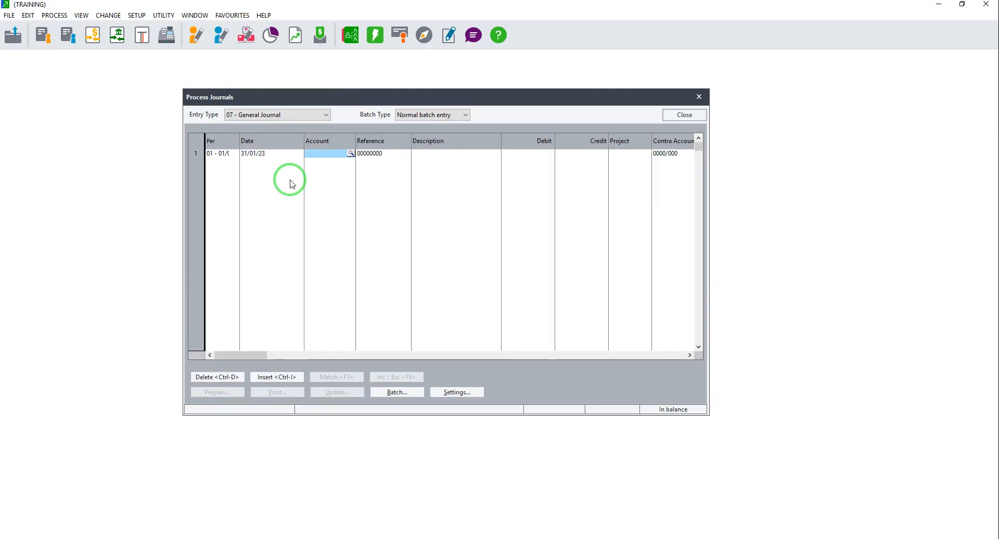
text(RET)
key(Return)
text(AINED)
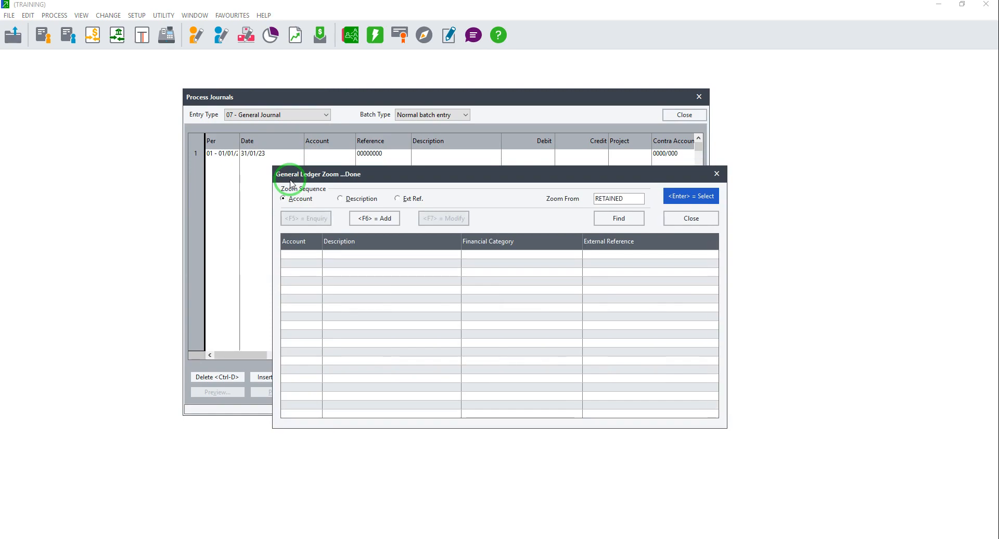
click(356, 199)
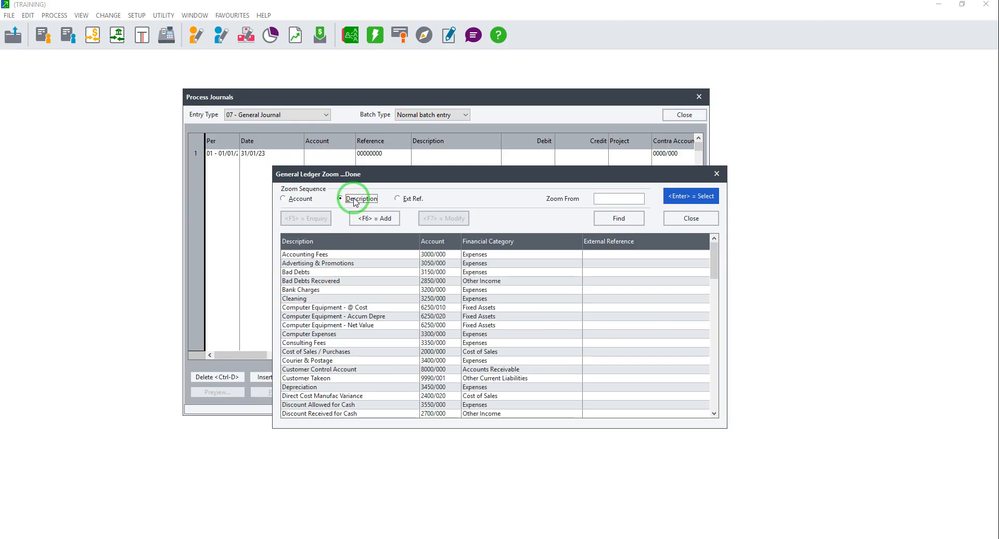
text(RE)
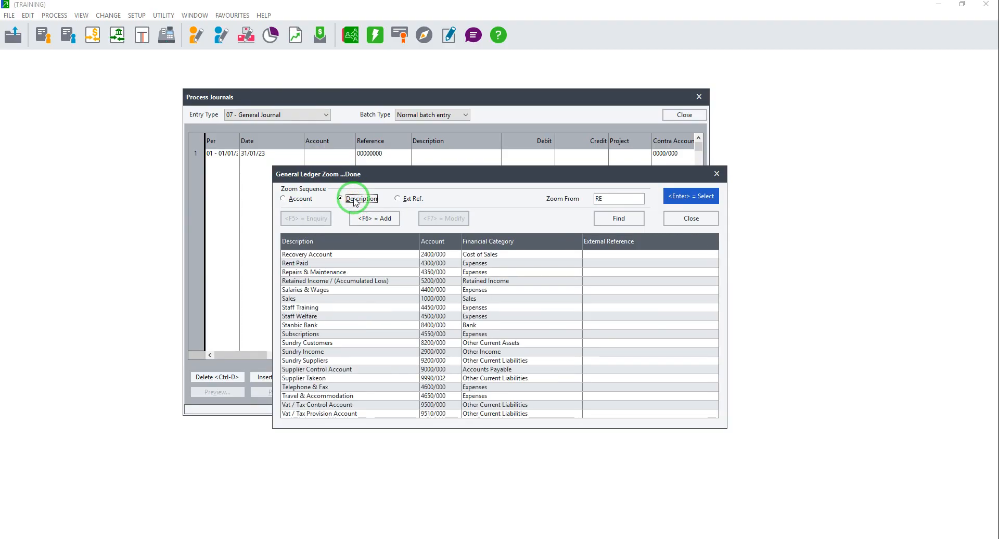
text(TAINE)
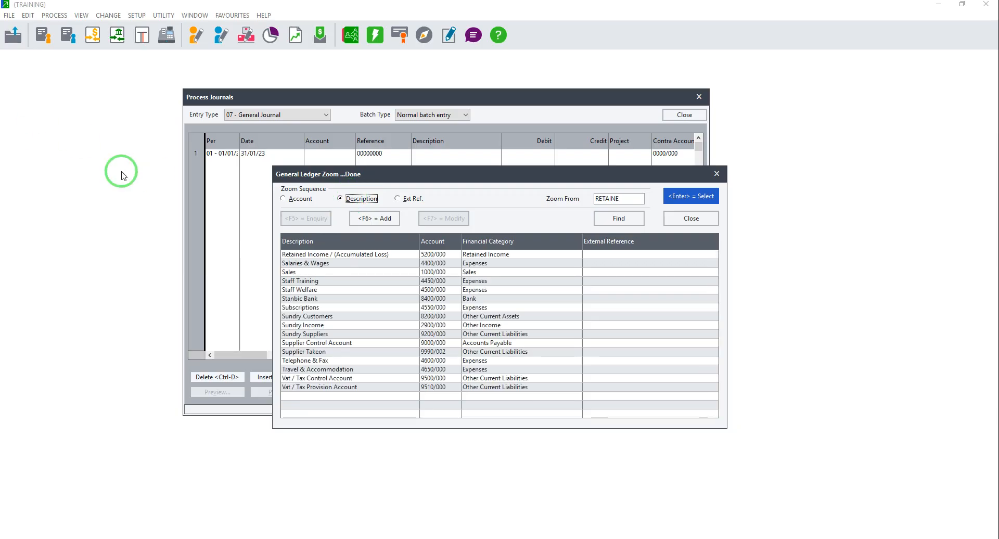
click(356, 255)
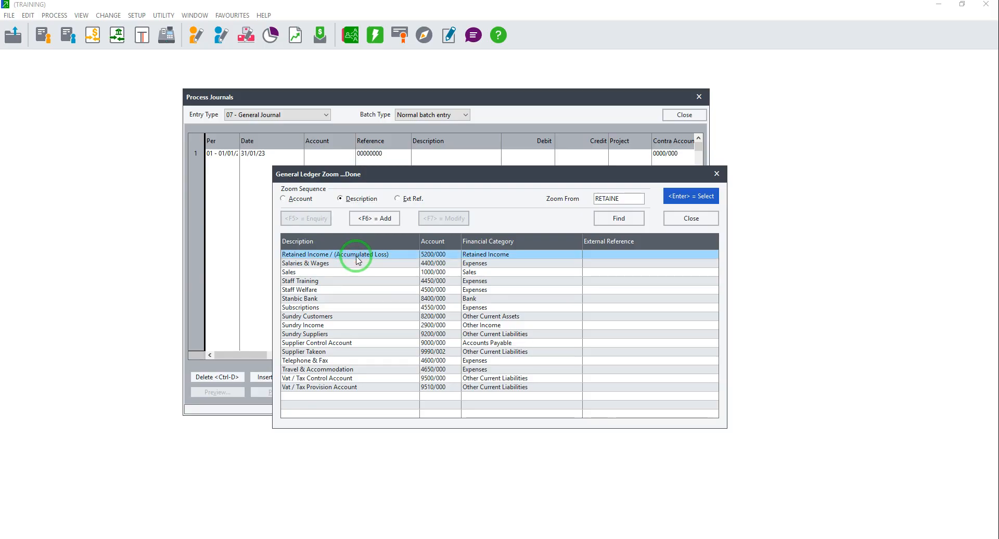
key(Return)
key(Return)
key(Return)
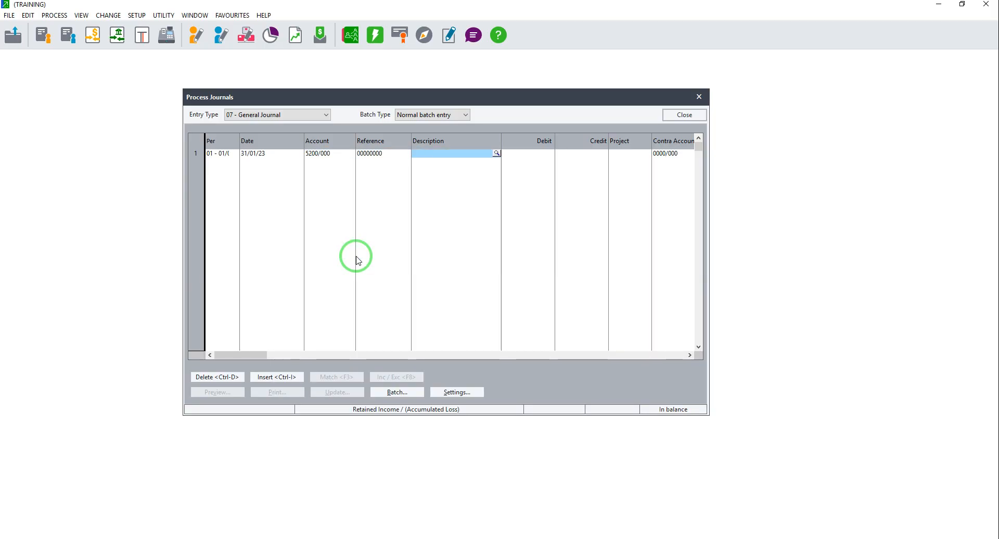
Give the first journal line the reference OPENBAL and the description Opening Balance.
key(shift+Tab)
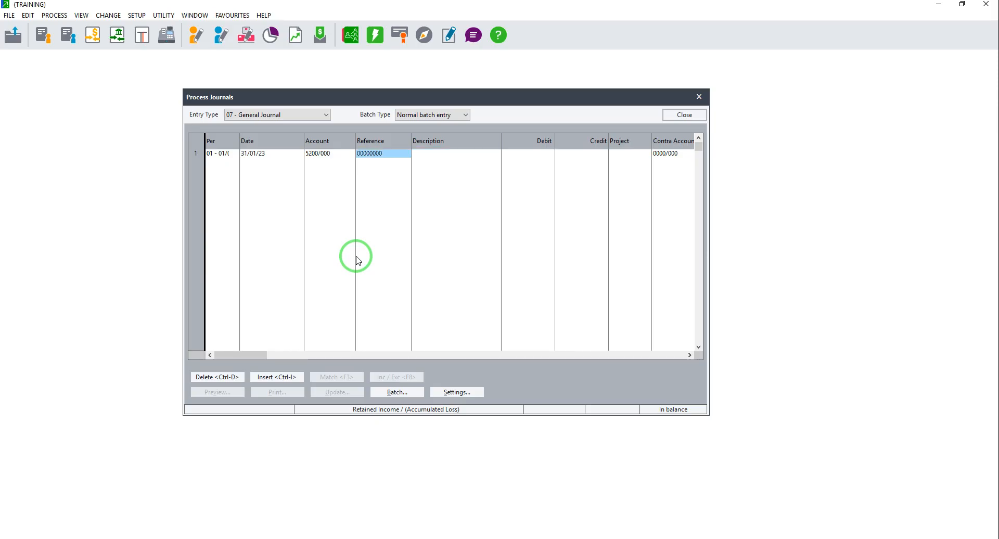
text(OPEN)
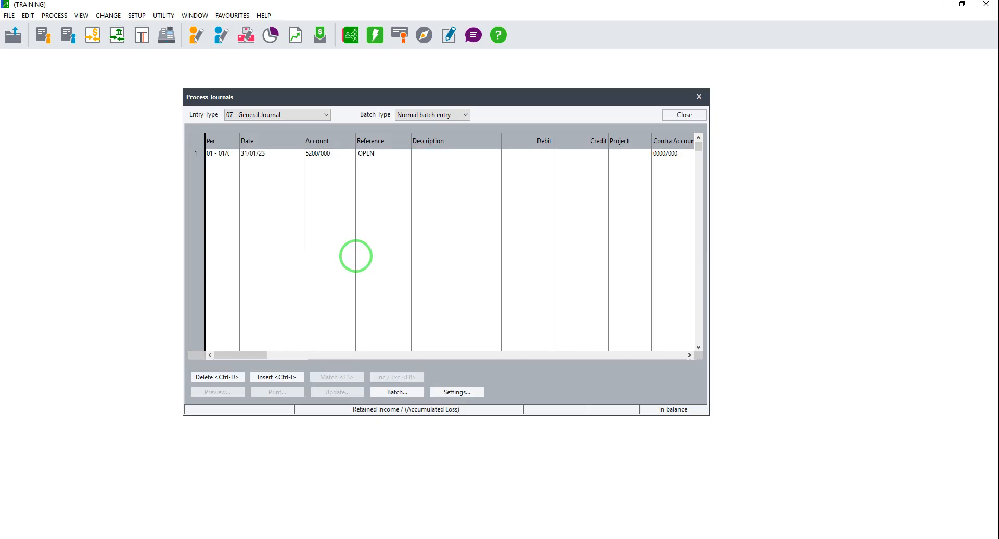
text(BAL)
key(Return)
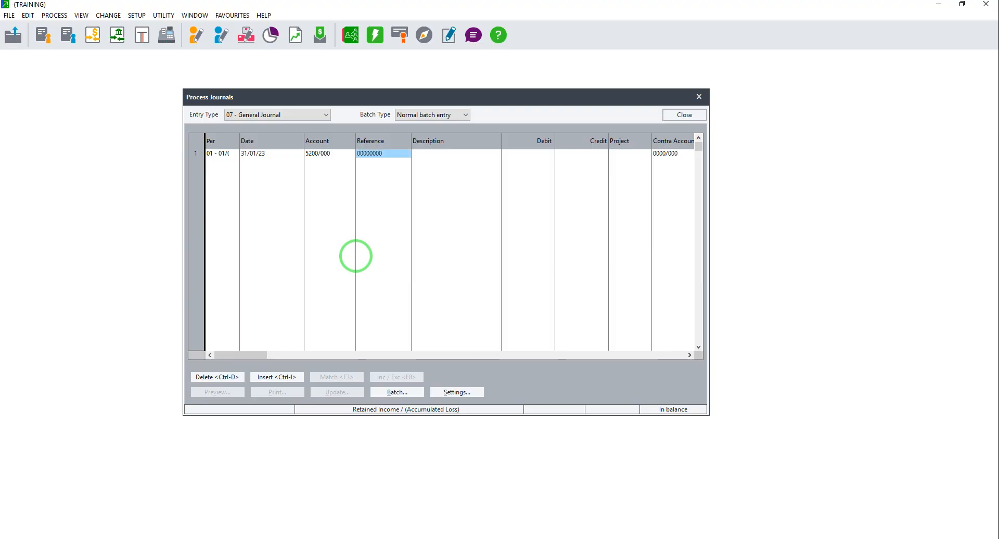
text(O)
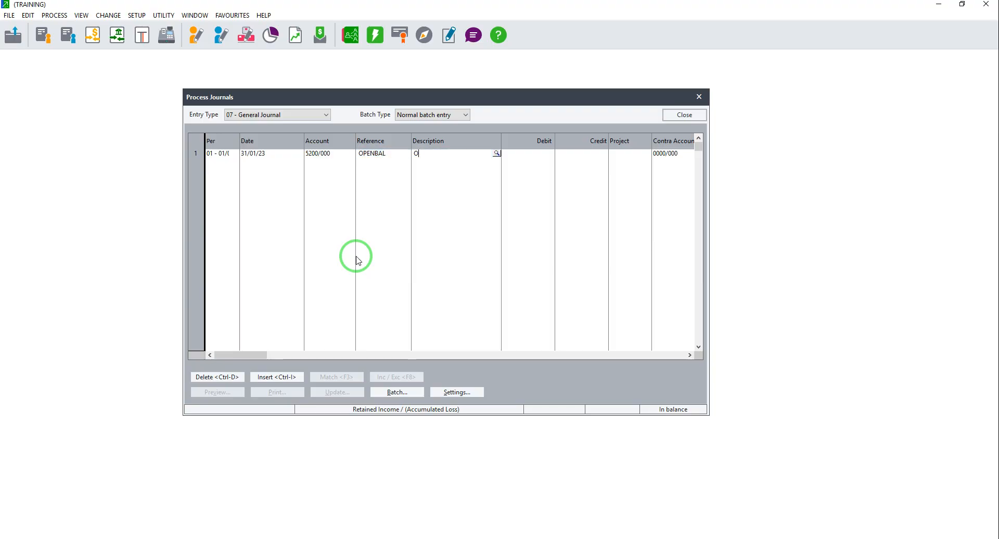
text(pening Balance)
Enter a credit of 5,000 on the Retained Income line and complete the line without a project or contra account.
key(Tab)
key(Tab)
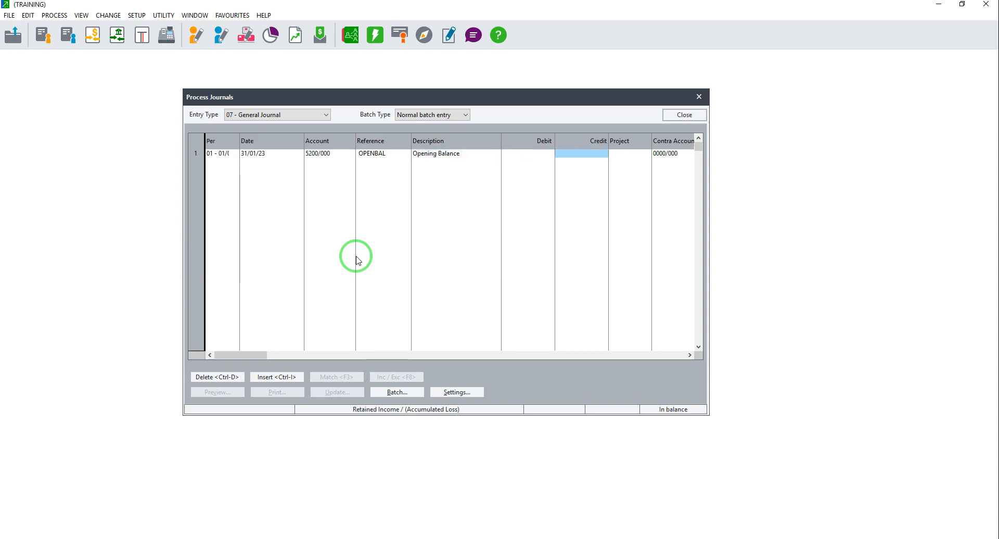
text(5,000)
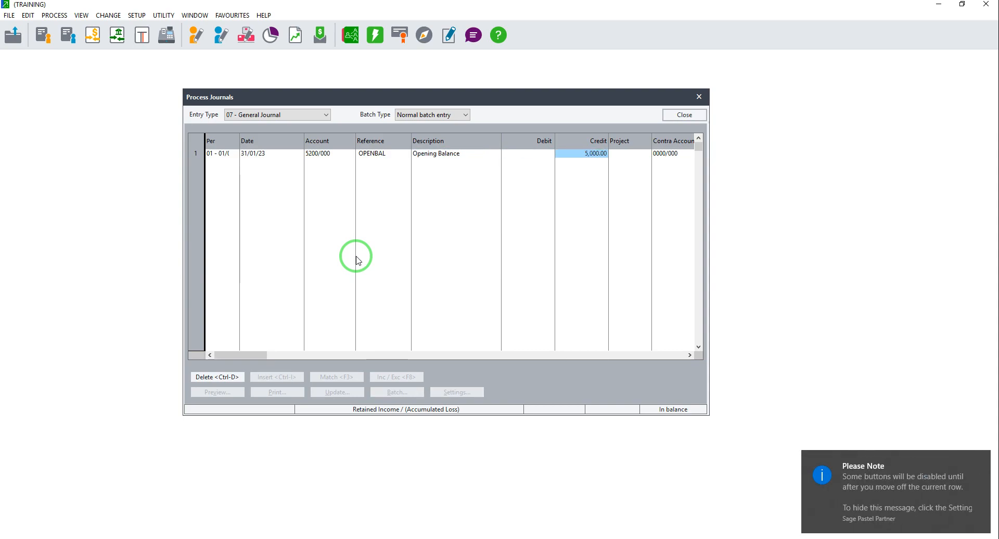
key(Tab)
key(Tab)
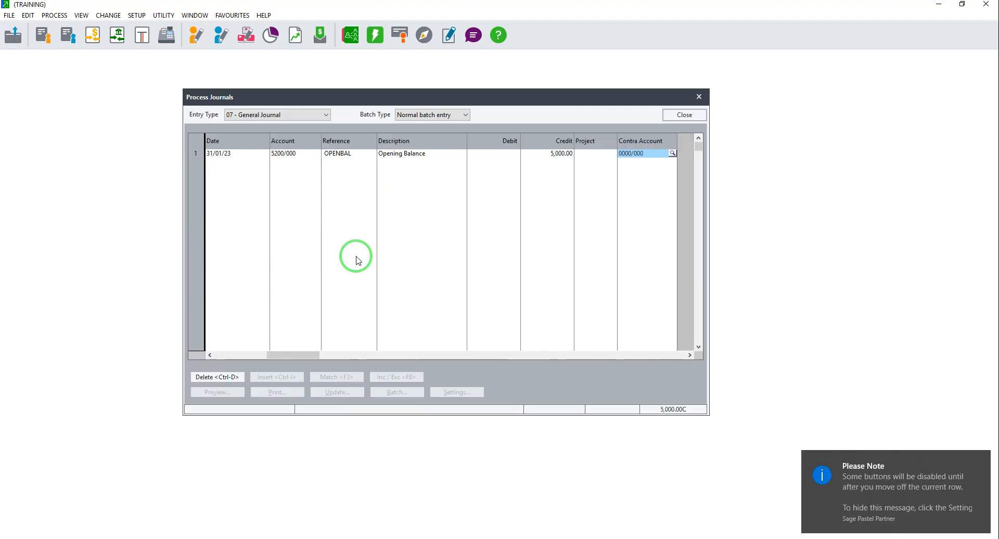
key(Tab)
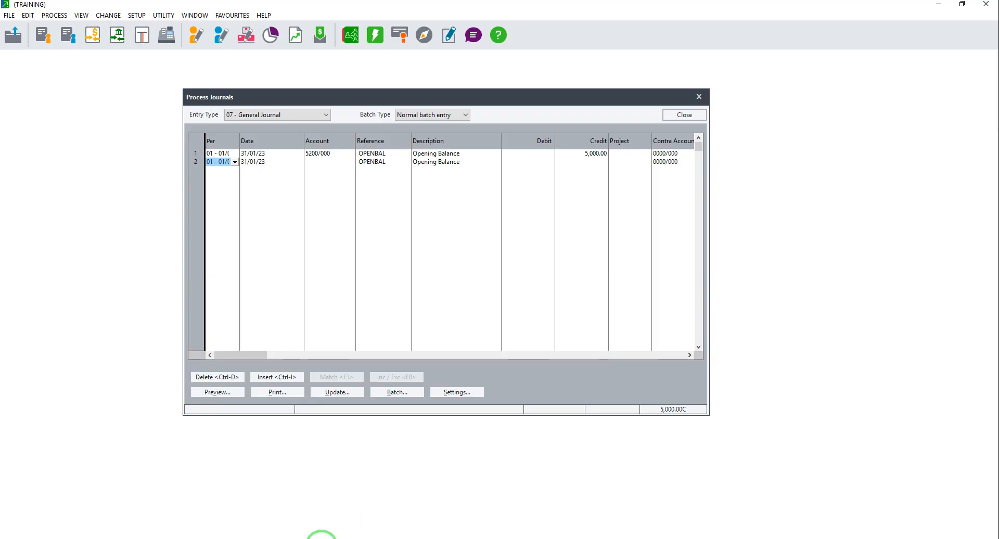
Check the next entry in the Excel sheet and assign the Motor Vehicles - @ Cost account to the second journal line.
click(320, 538)
click(319, 537)
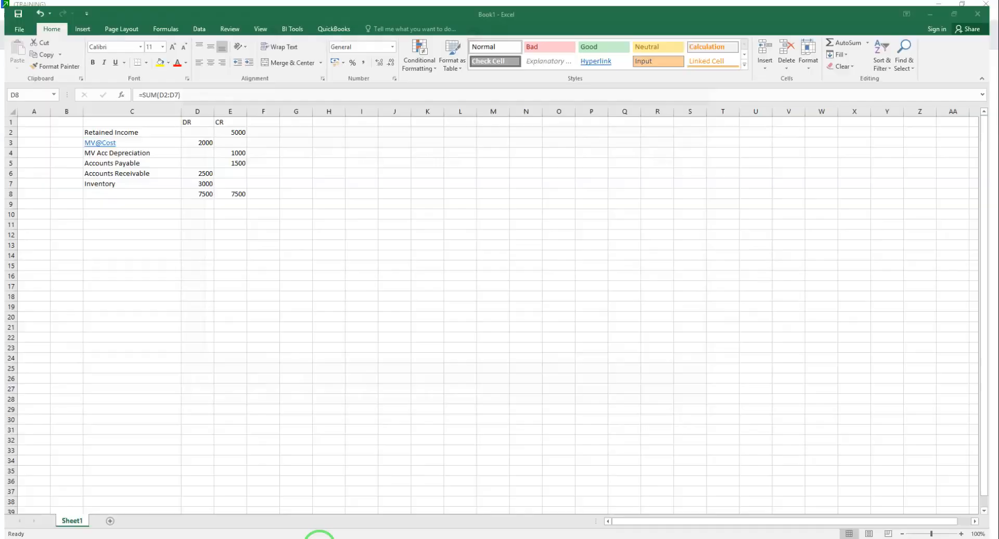
key(Tab)
key(Tab)
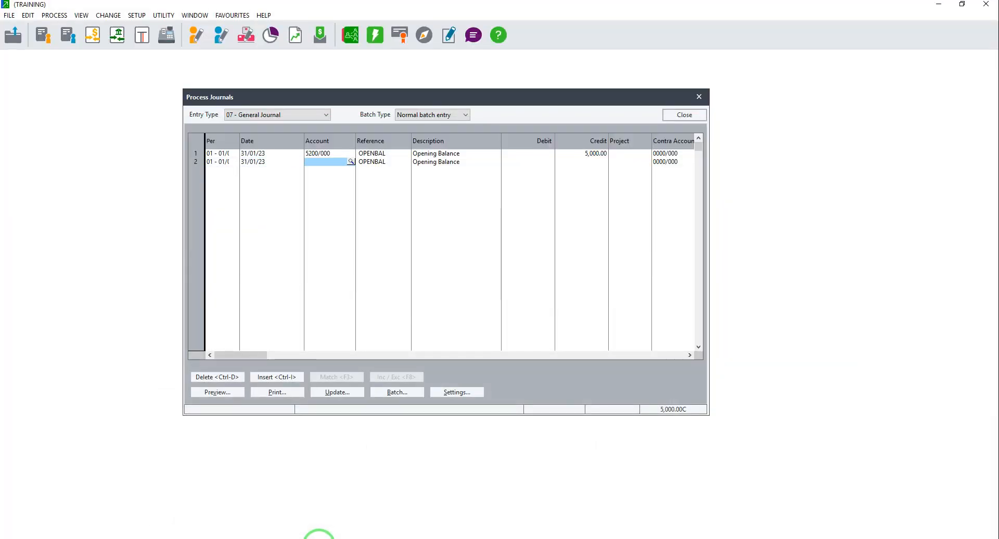
key(Return)
text(motor)
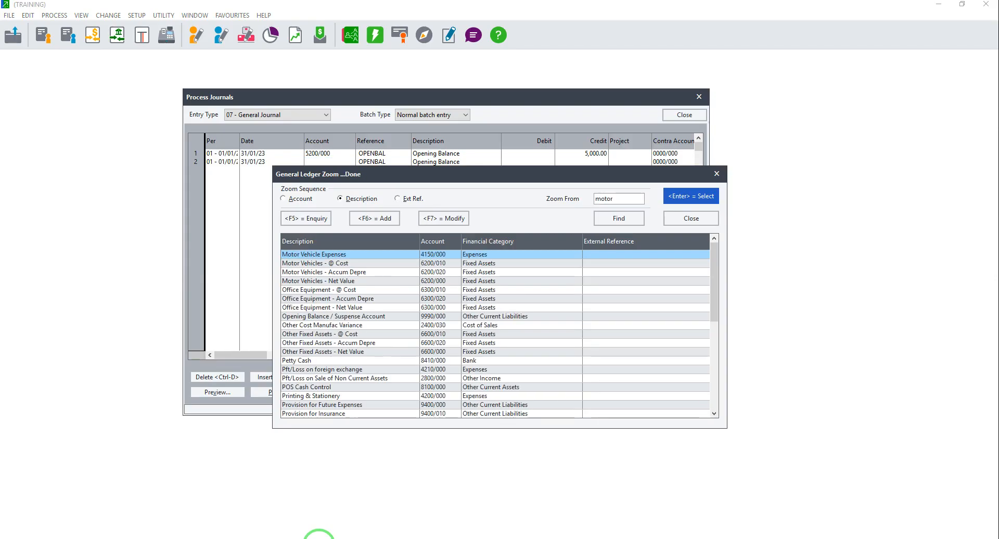
key(Down)
key(Return)
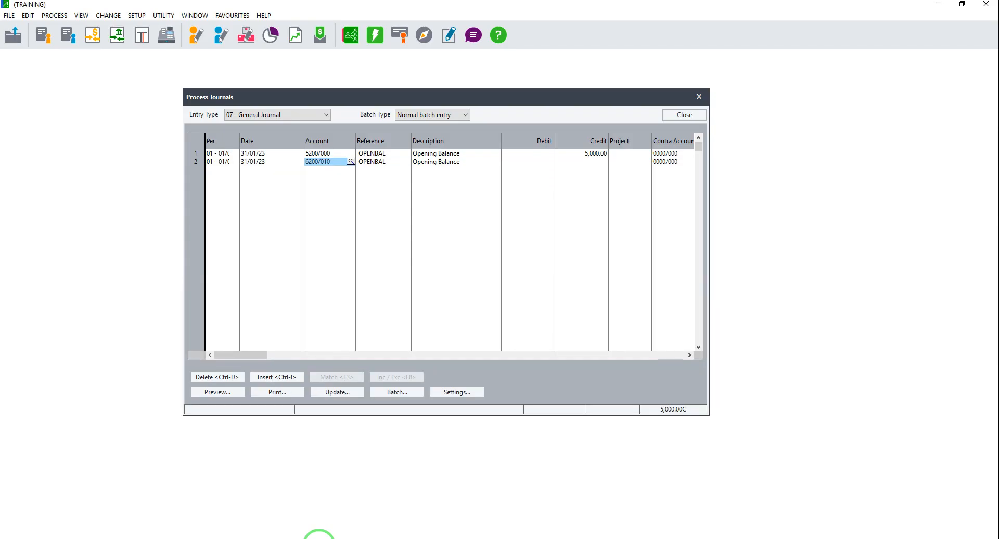
Enter a debit of 2,000 on the Motor Vehicles - @ Cost line and complete it with the existing reference and description.
key(Return)
key(Return)
text(2)
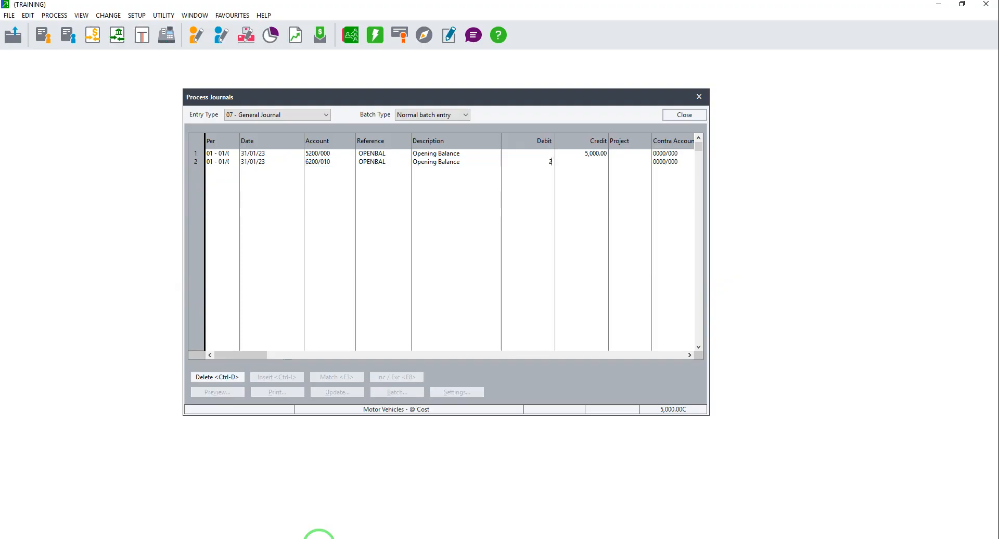
text(,000)
key(Return)
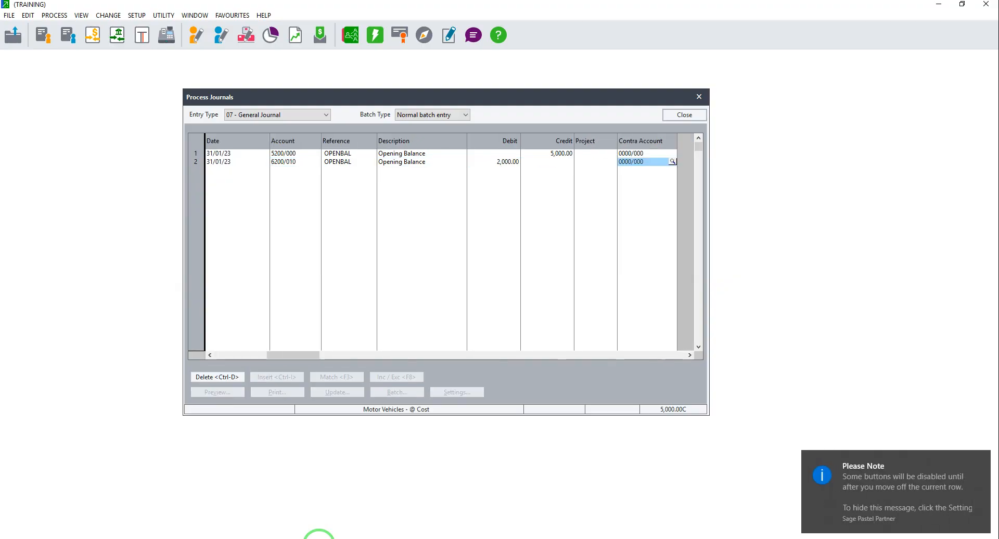
key(Return)
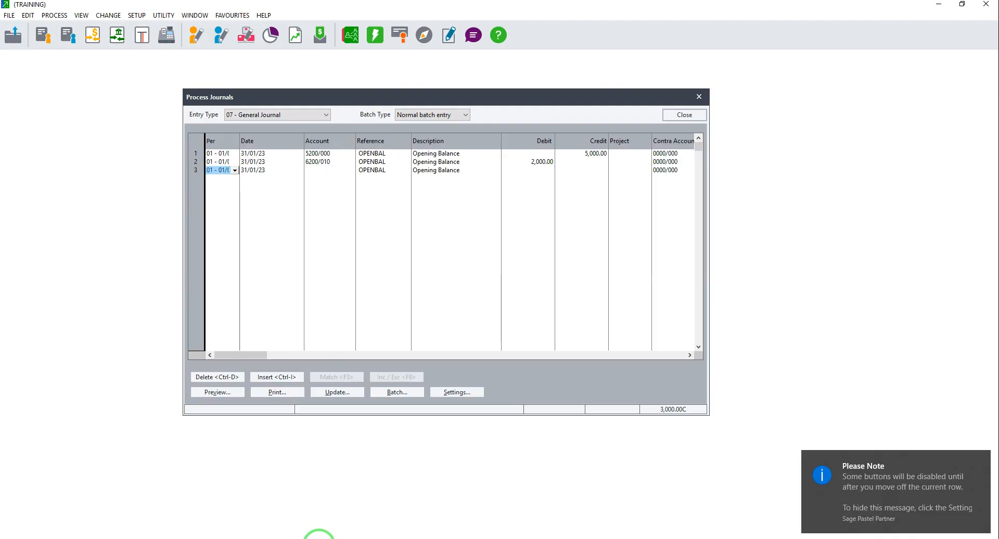
Check the next entry in the Excel sheet and assign the Motor Vehicles - Accum Depre account to the third journal line.
click(319, 538)
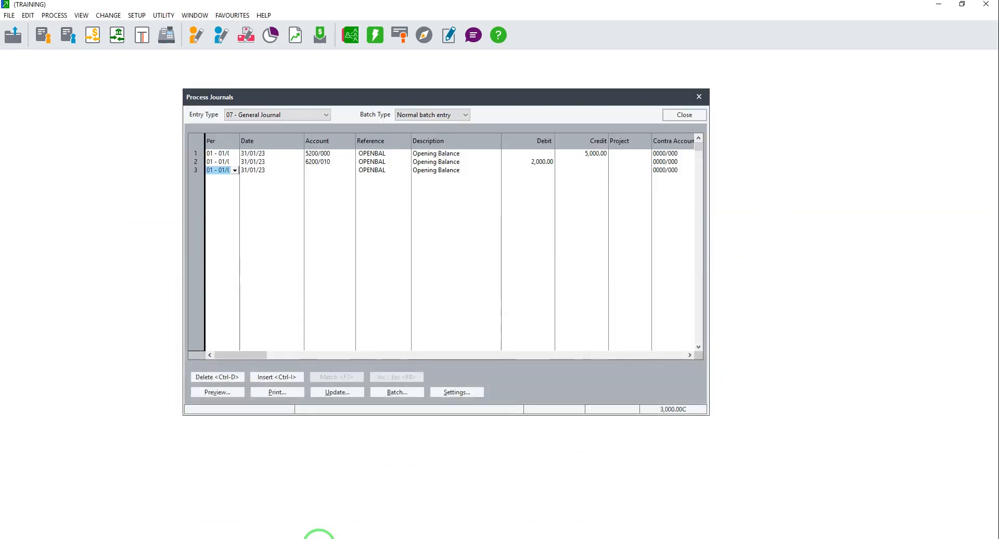
click(320, 538)
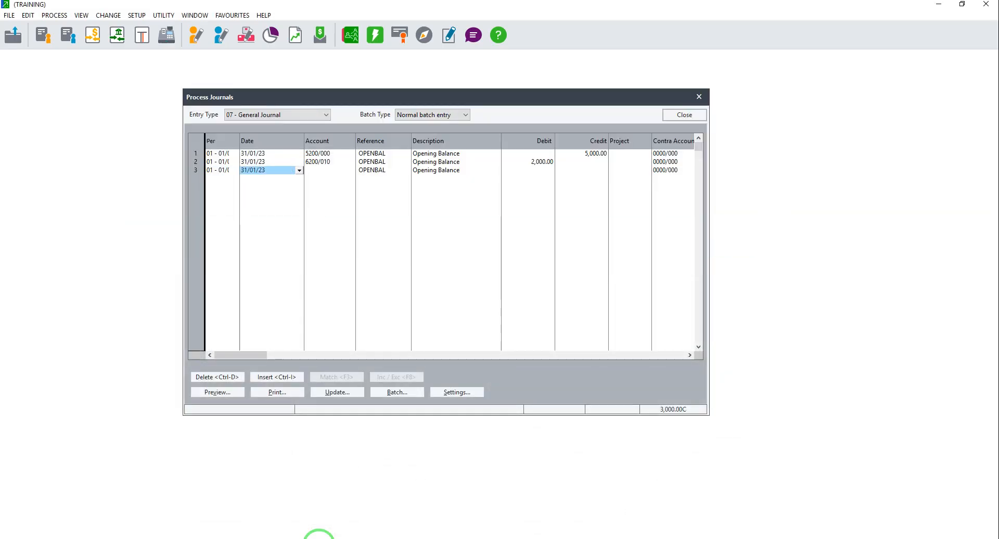
key(Tab)
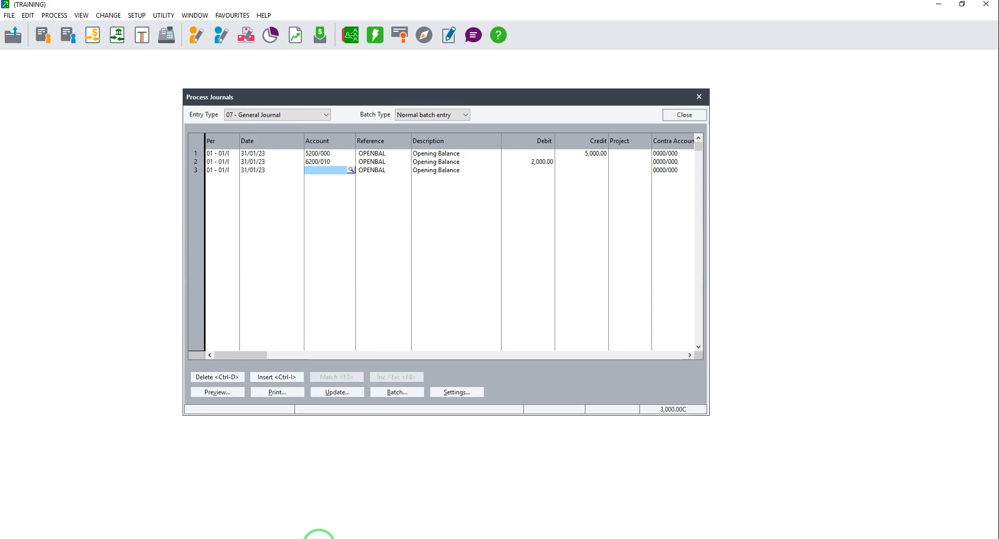
text(mo)
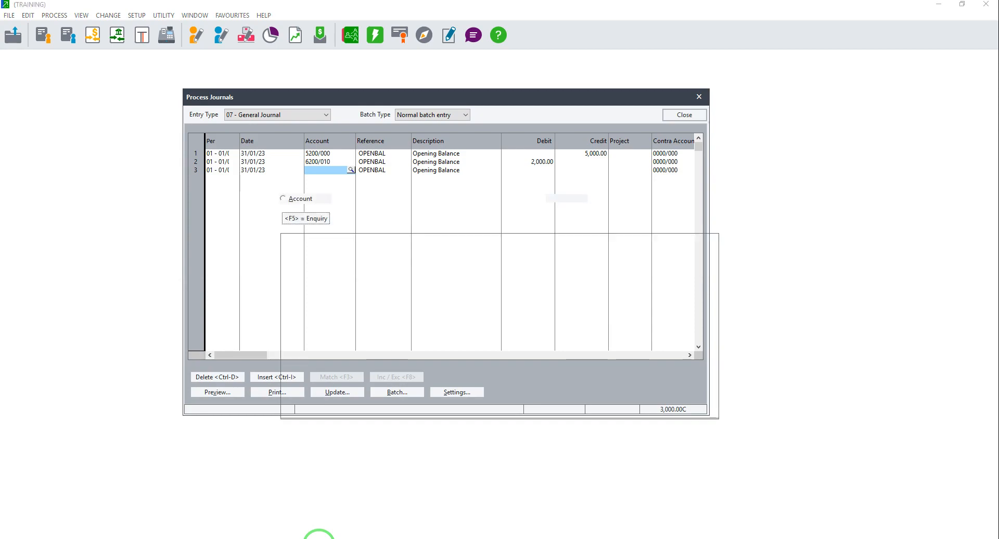
text(tor)
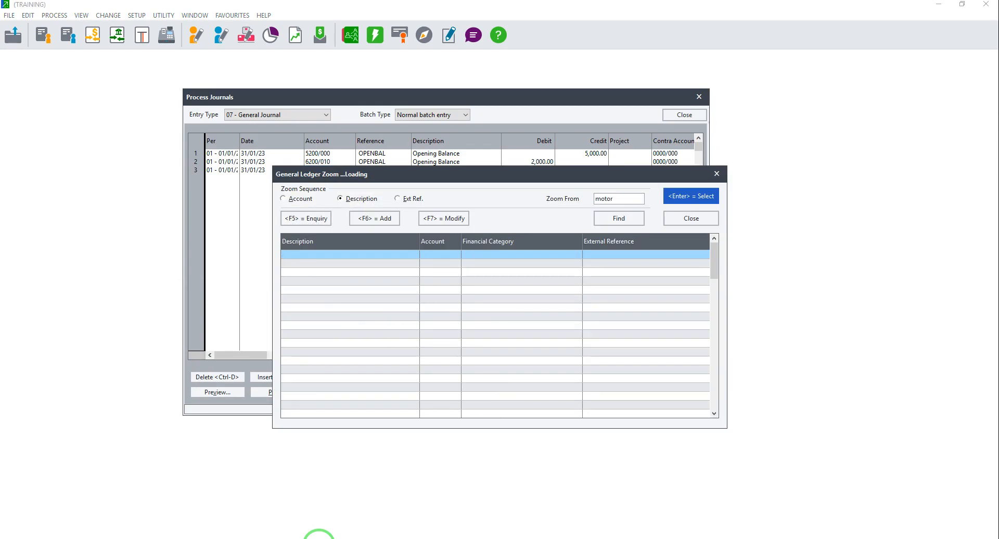
key(Down)
key(Down)
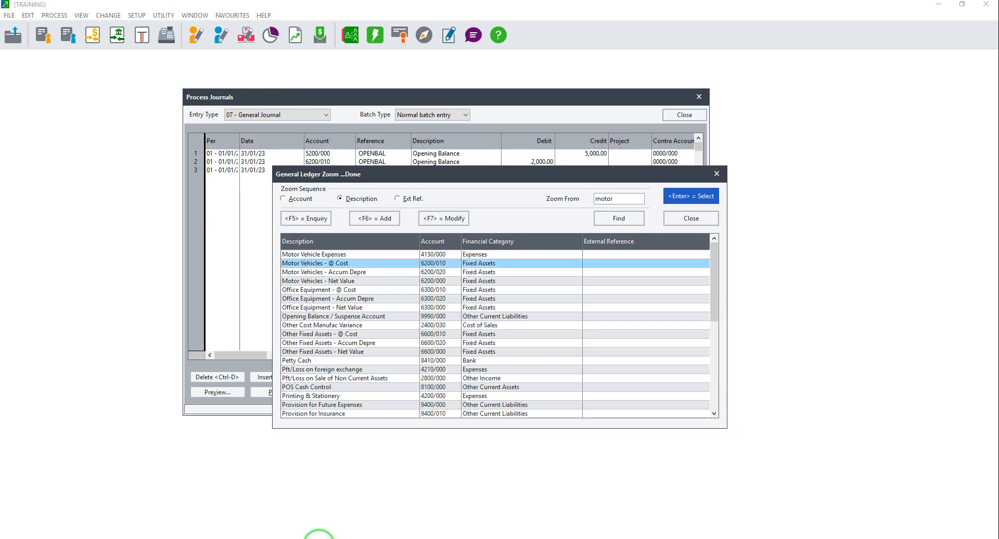
key(Return)
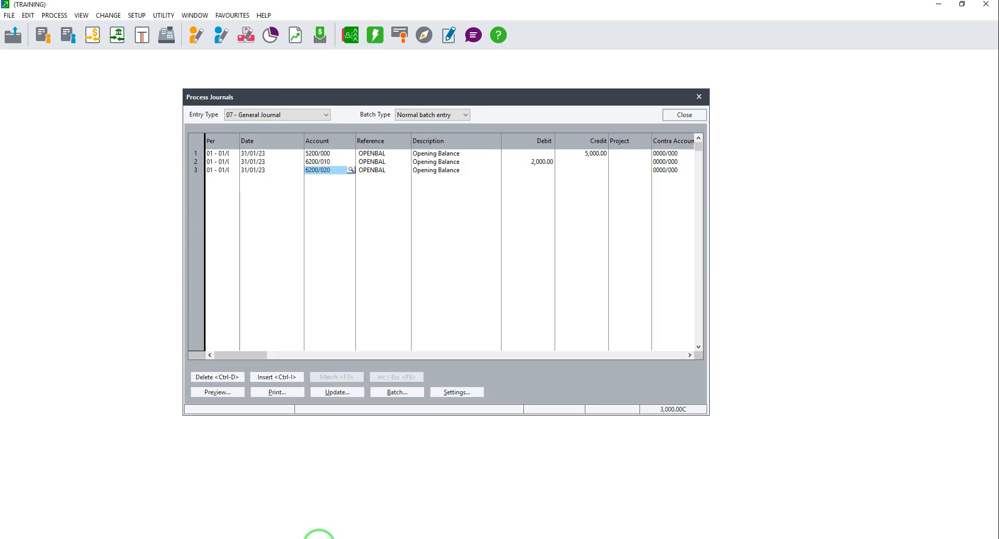
Enter a credit of 1,000 on the Motor Vehicles - Accum Depre line, checking the Excel sheet for the amount, and complete the line.
key(Return)
key(Return)
key(Return)
key(Return)
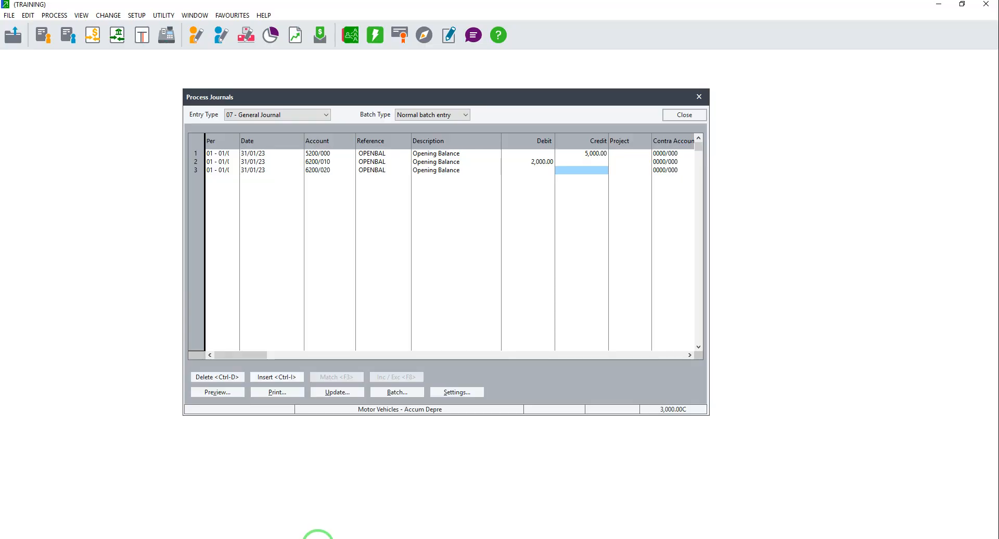
click(316, 538)
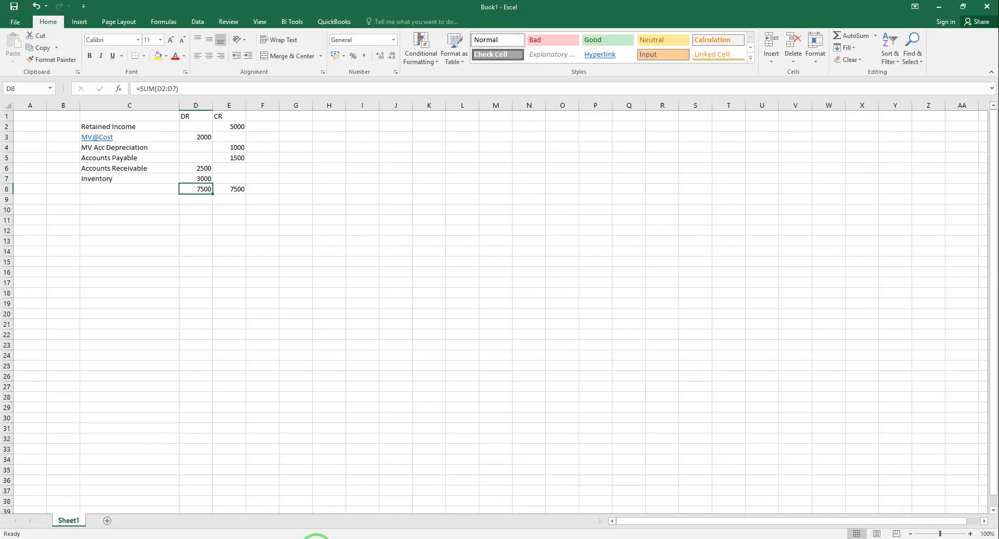
click(316, 536)
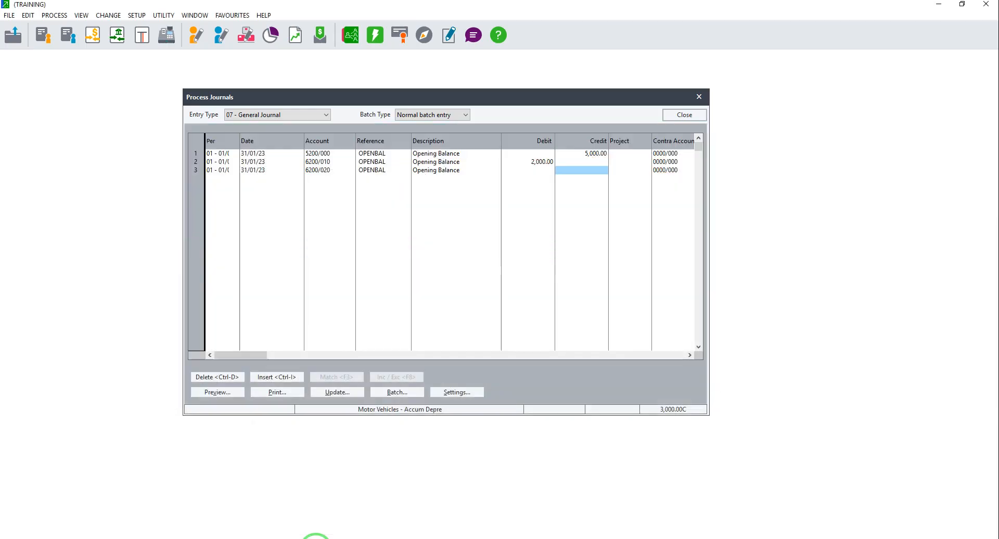
text(1,000)
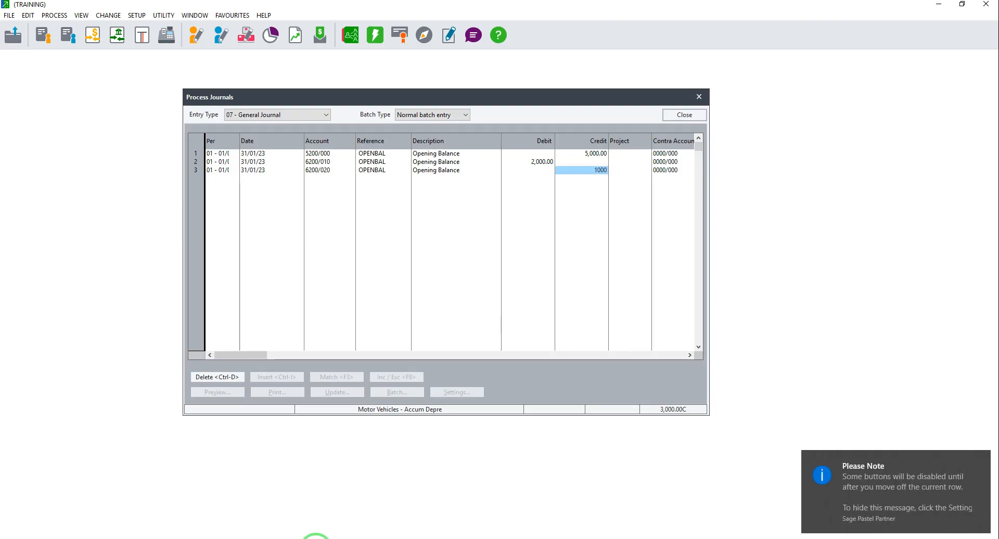
key(Return)
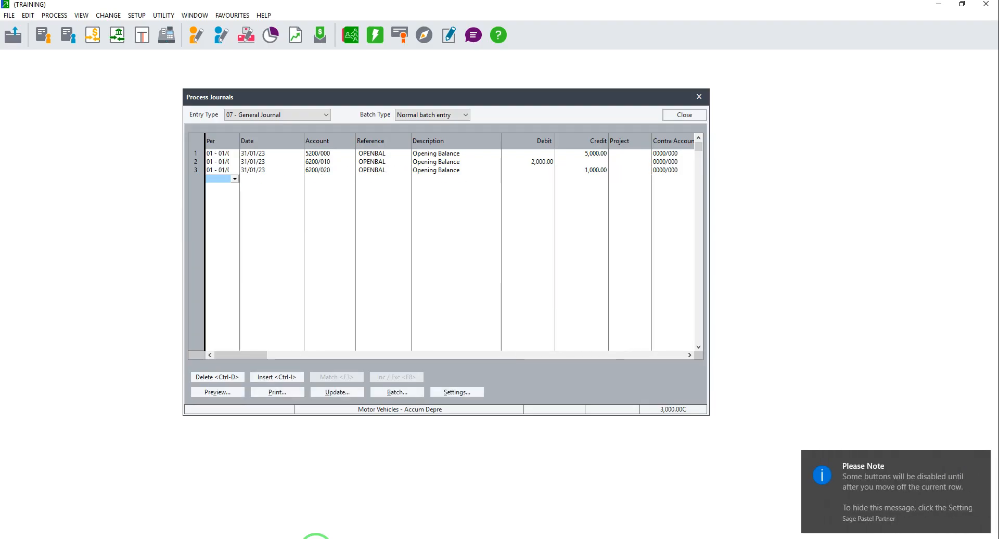
key(Return)
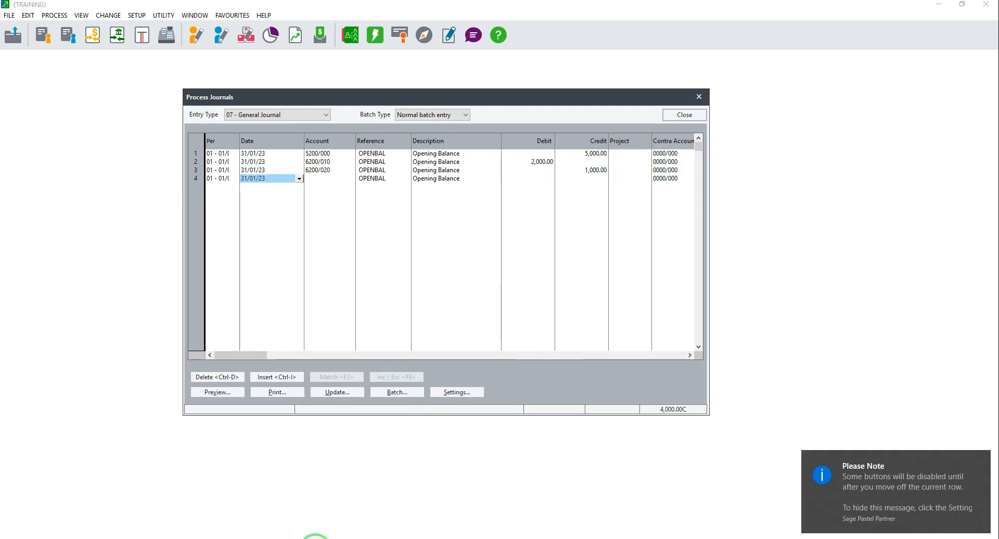
Check the Accounts Payable entry in the Excel sheet and assign the Supplier Takeon account to the fourth journal line.
click(316, 536)
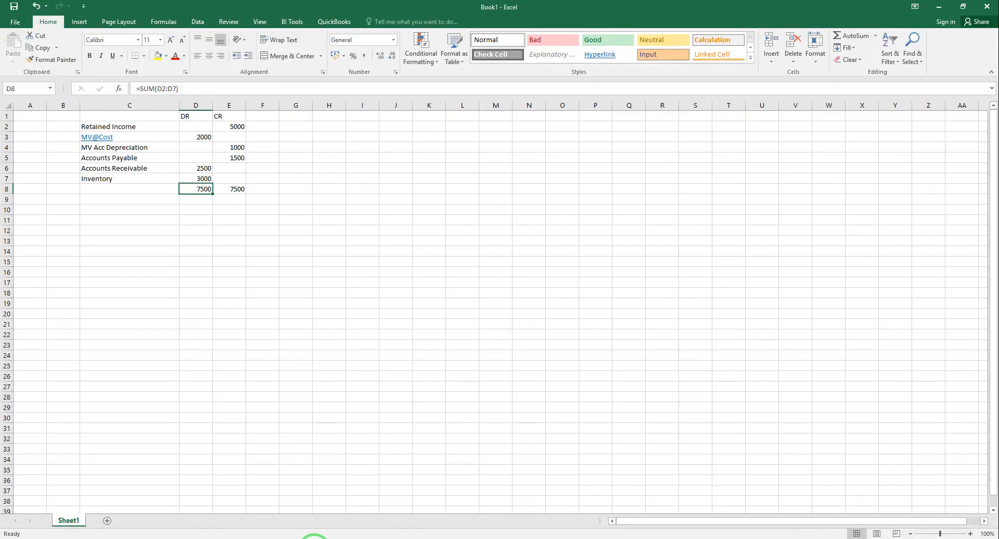
click(313, 536)
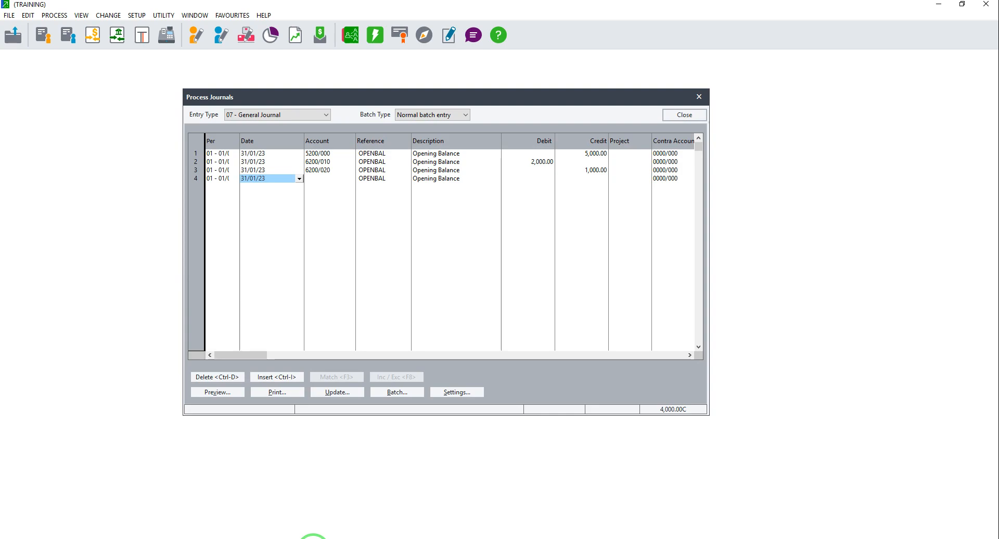
key(Tab)
key(Return)
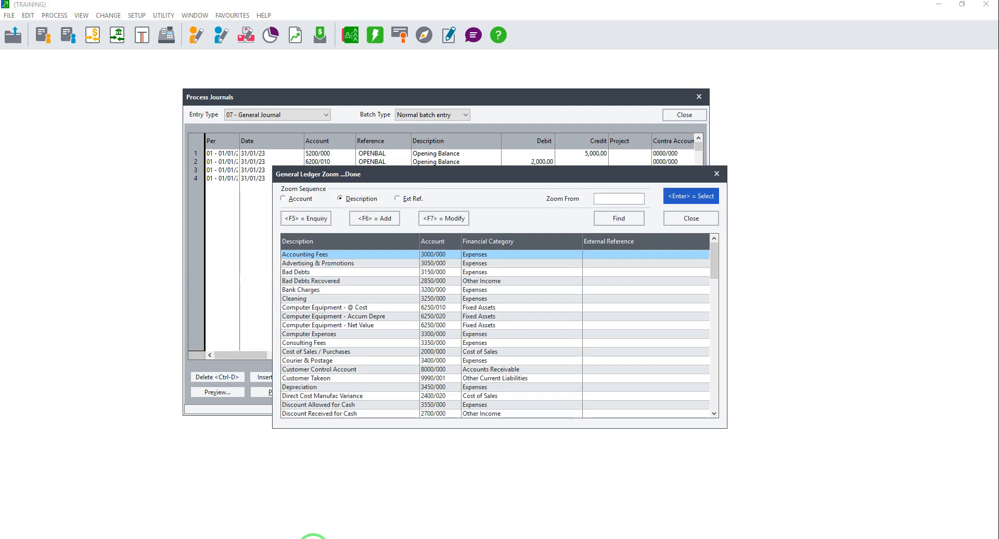
text(suoo)
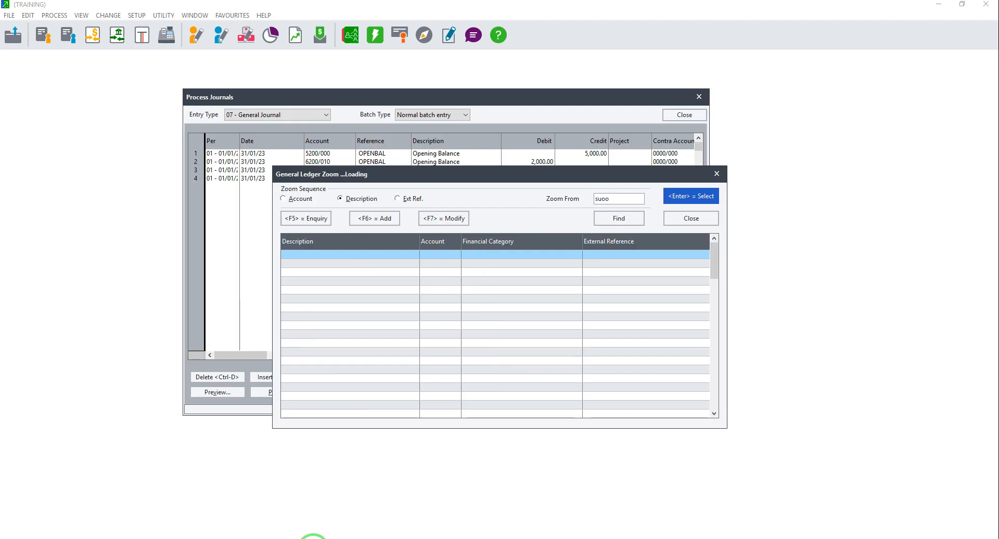
key(Down)
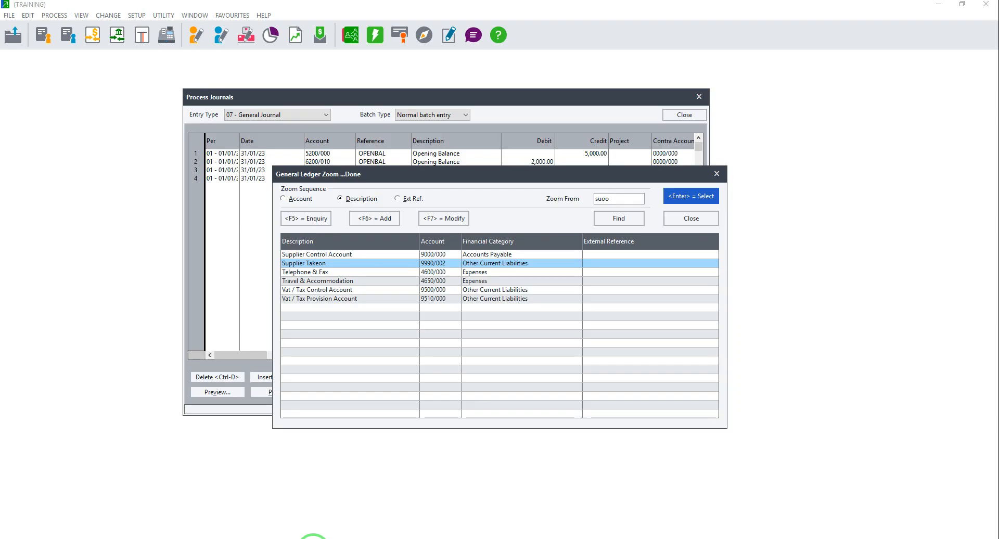
key(Return)
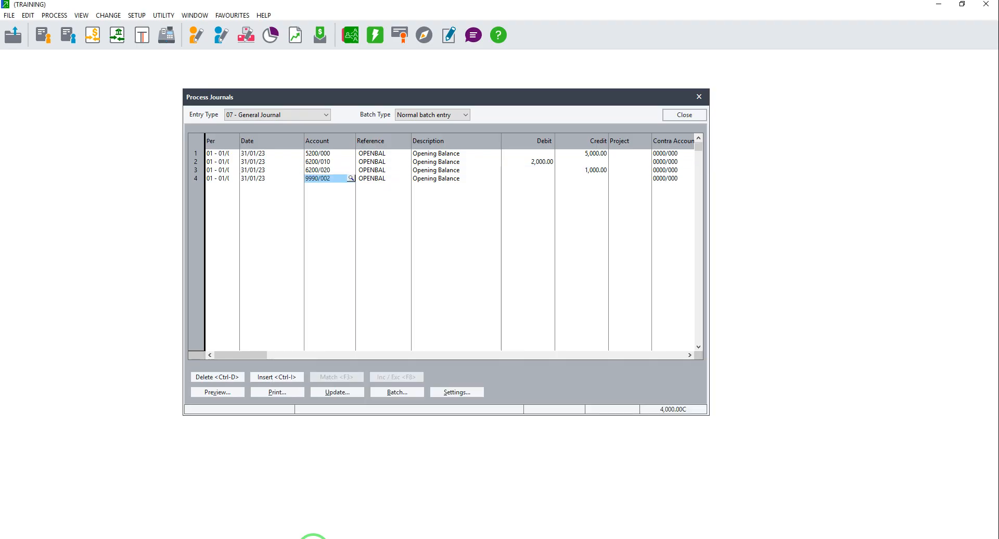
Enter a credit of 1,500 on the Supplier Takeon line and complete it with the existing reference and description.
key(Tab)
key(Tab)
key(Tab)
key(Tab)
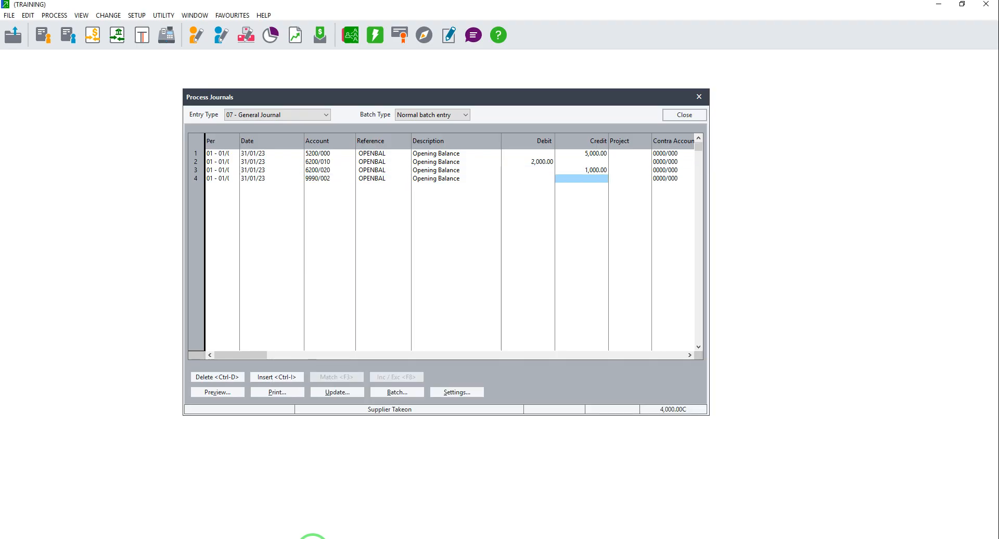
click(321, 538)
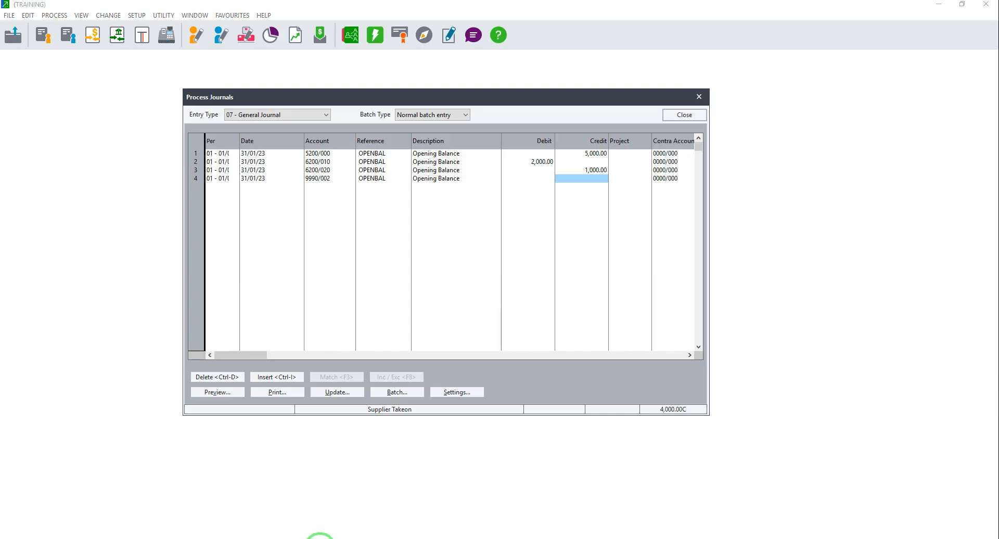
click(319, 538)
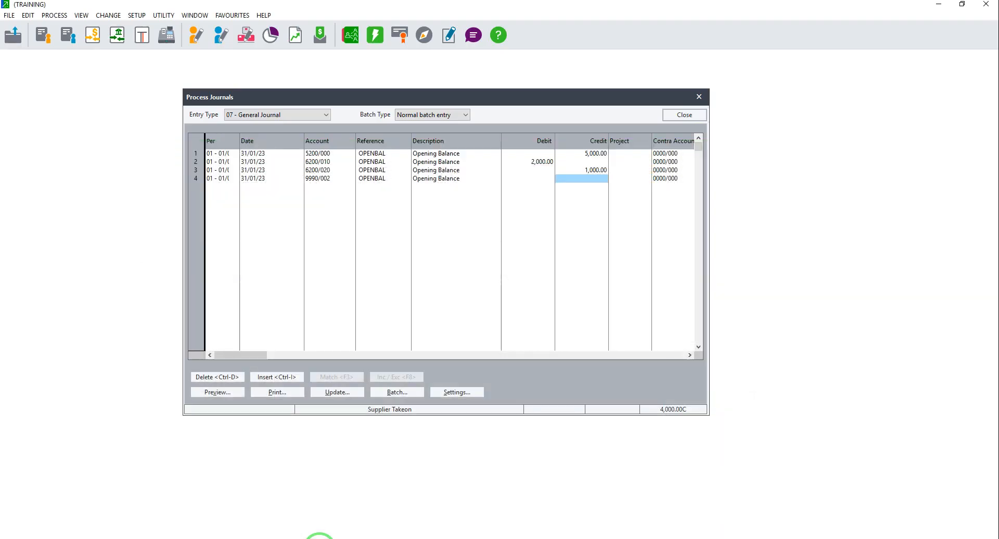
text(1500)
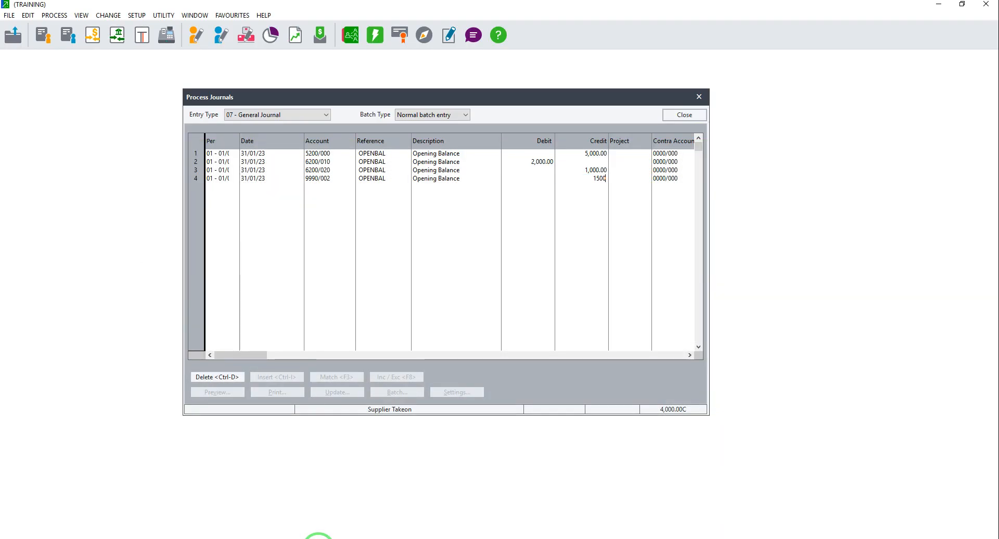
key(Tab)
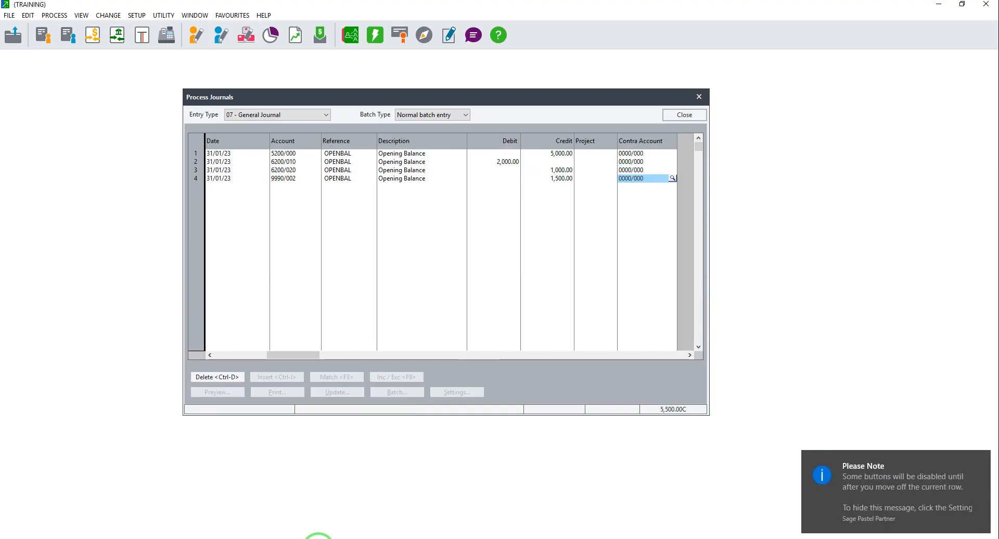
key(Tab)
key(Tab)
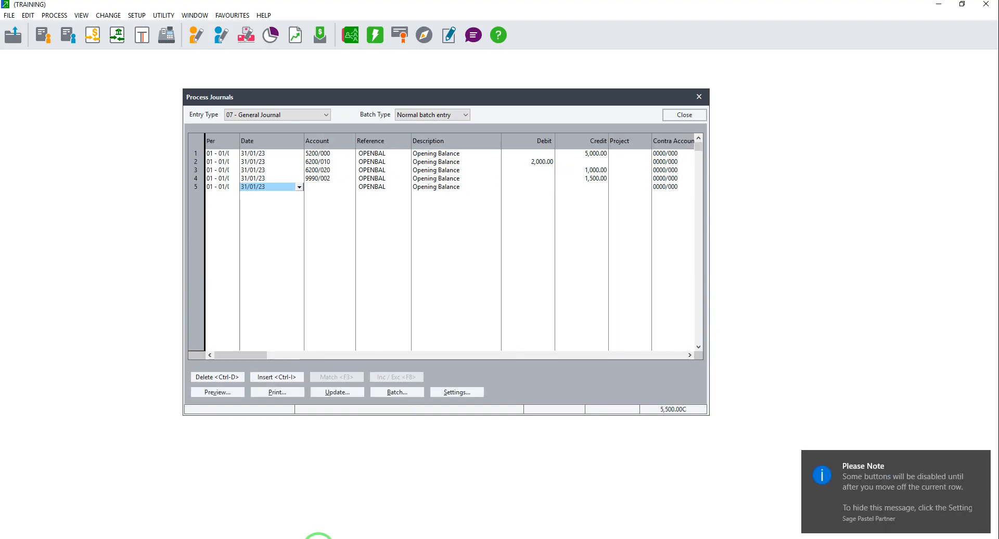
Check the Accounts Receivable entry in the Excel sheet and assign the Customer Takeon account to the fifth journal line.
key(alt+Tab)
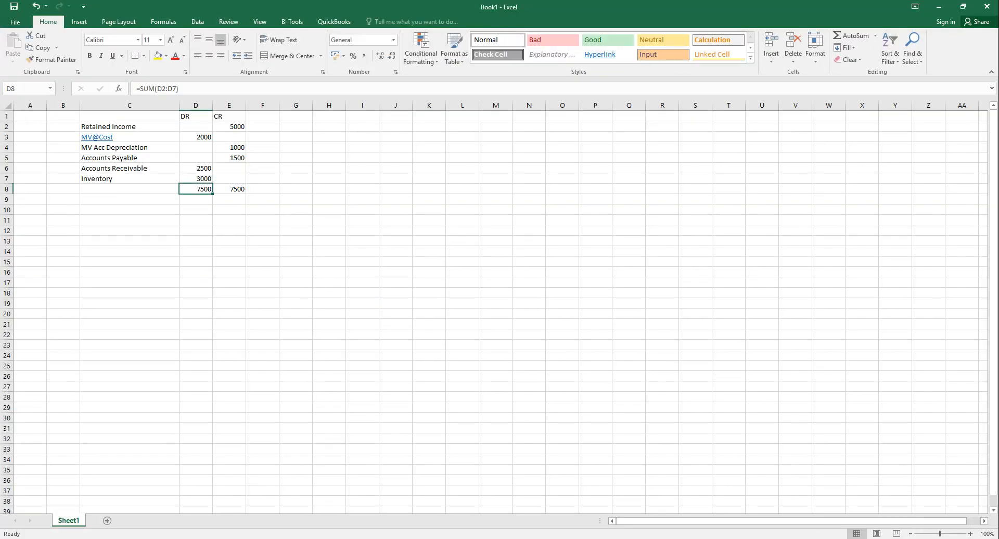
key(alt+Tab)
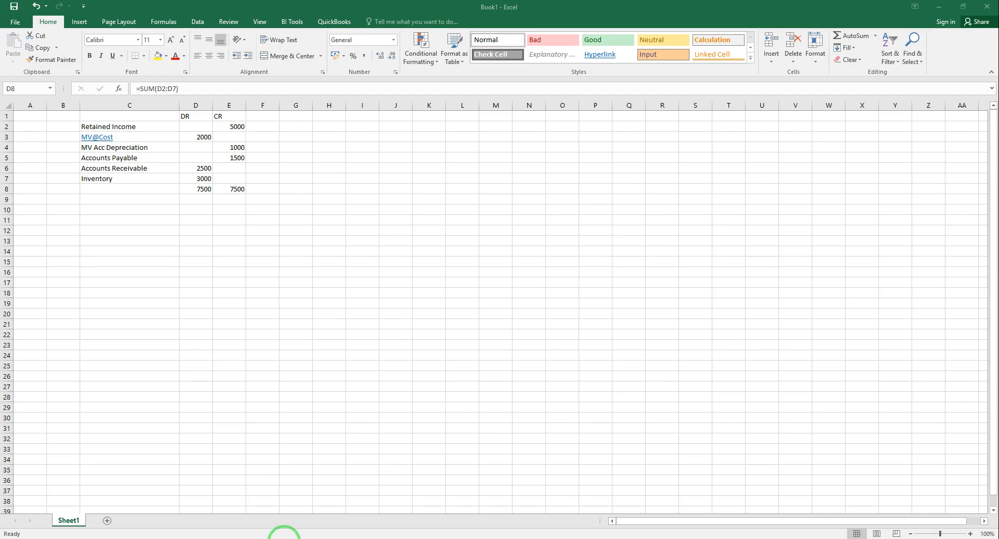
click(233, 538)
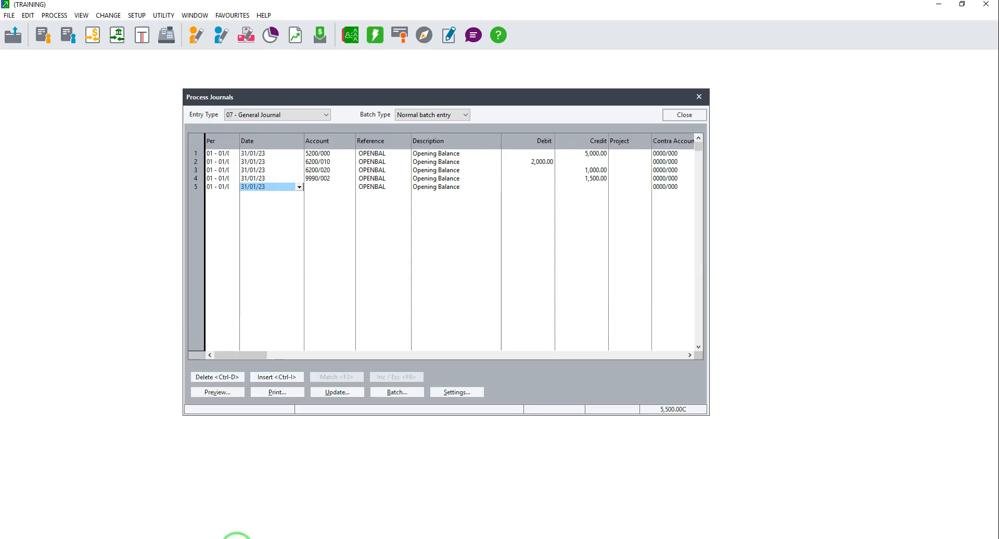
key(Tab)
key(Return)
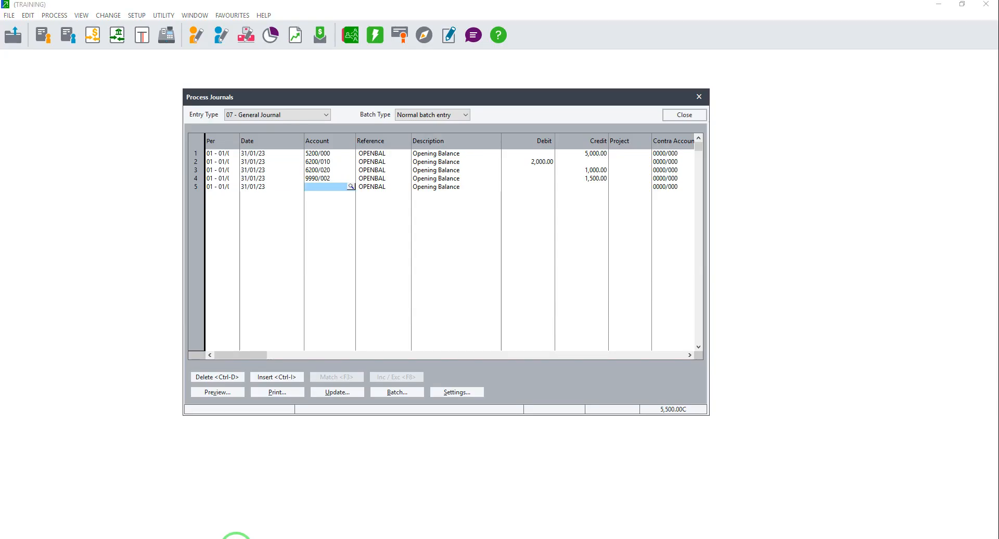
text(c)
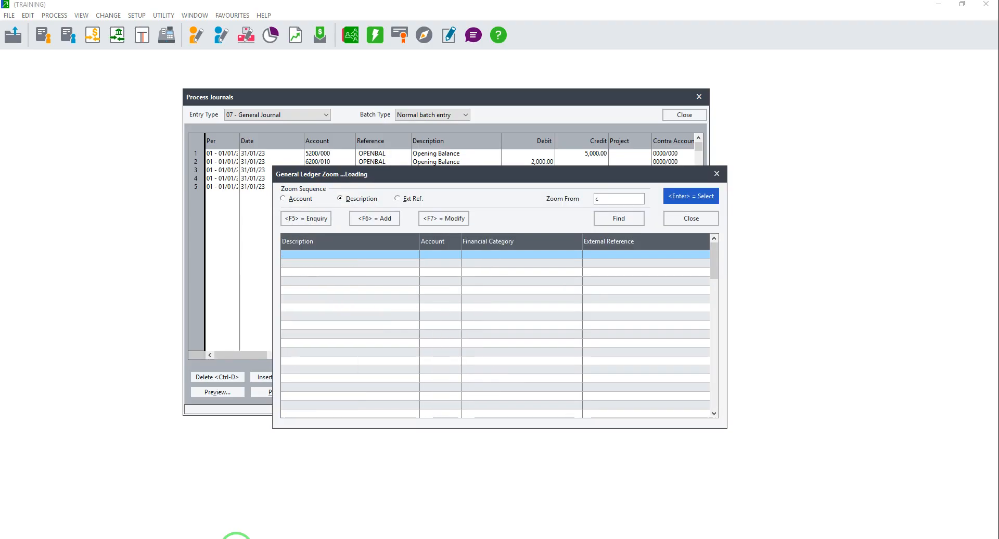
text(ustomer)
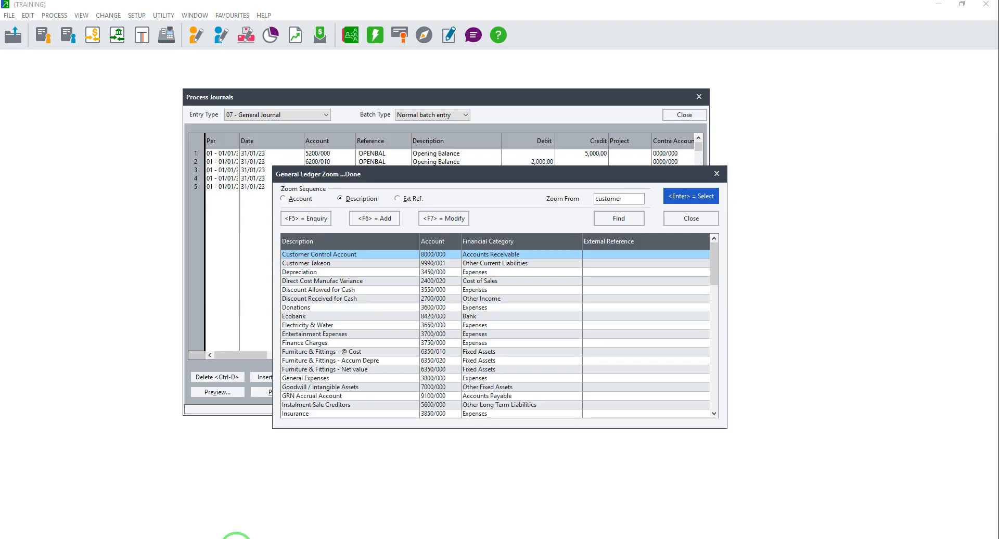
key(Down)
key(Return)
Enter a debit of 2,500 on the Customer Takeon line and complete it without a project or contra account.
key(Return)
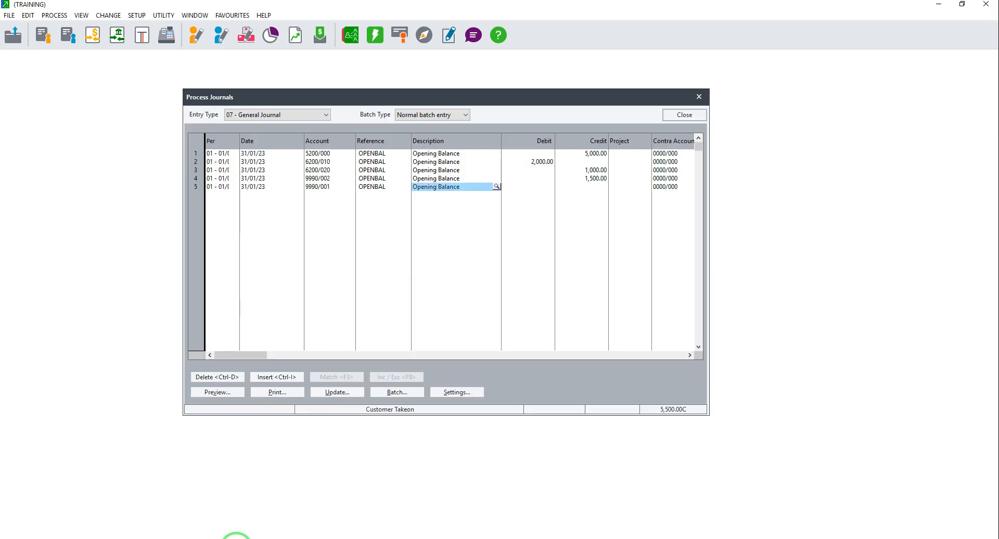
key(Return)
text(2500)
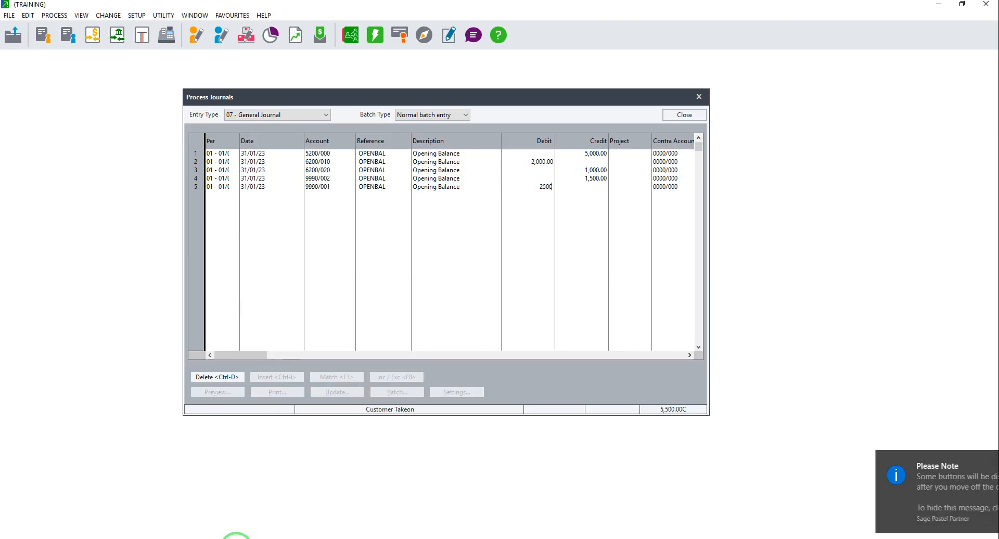
key(Return)
key(Return)
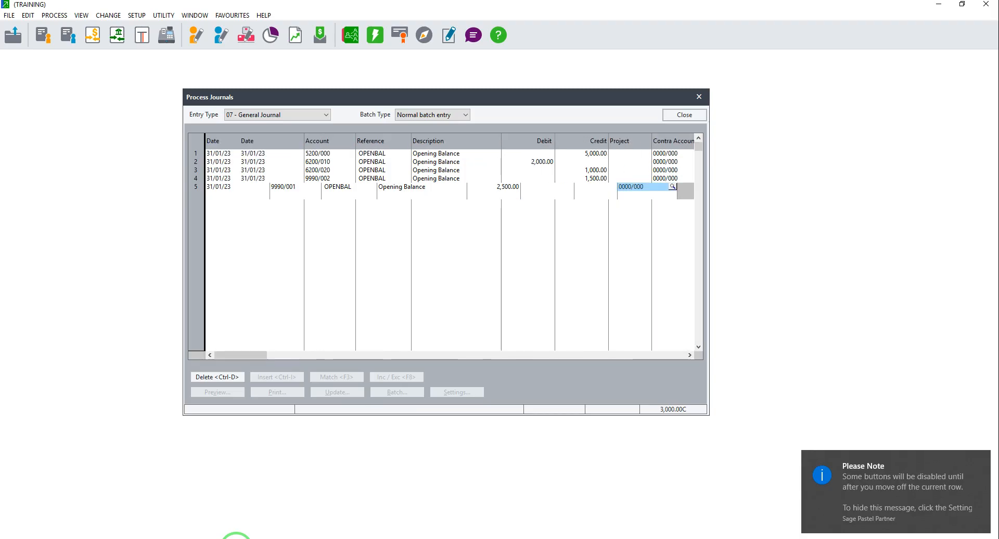
key(Return)
key(Return)
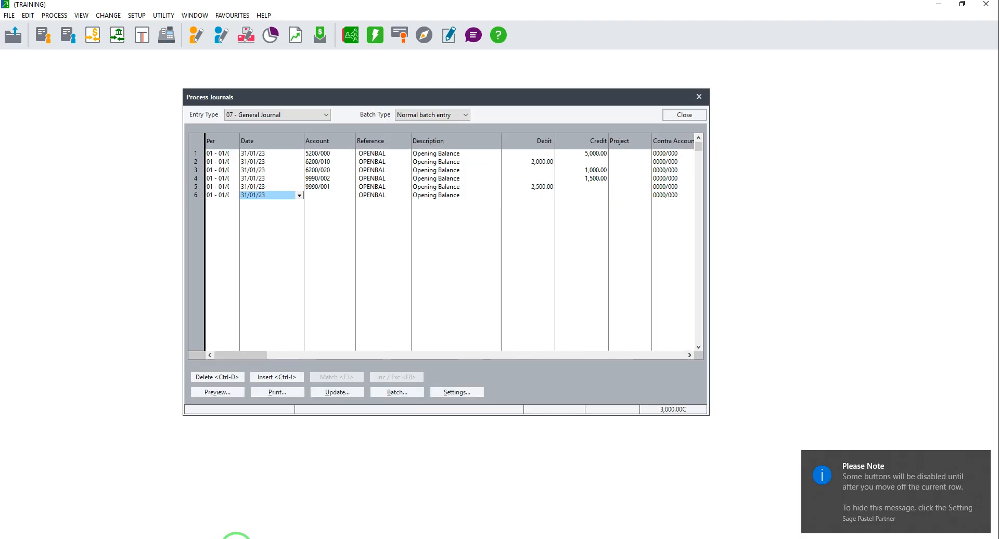
Keep the period and date on the sixth journal line and assign the Inventory Takeon account to it.
key(Return)
key(Return)
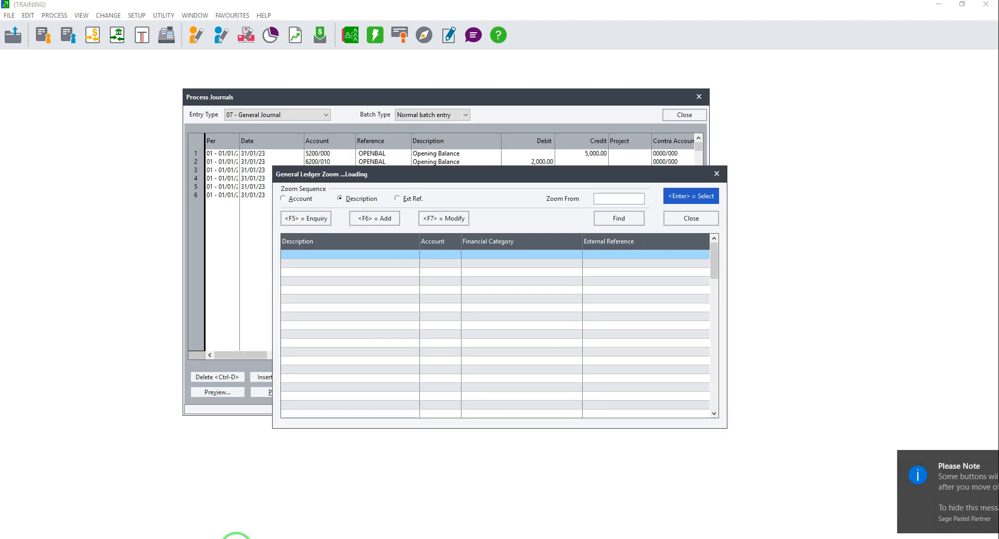
text(inve)
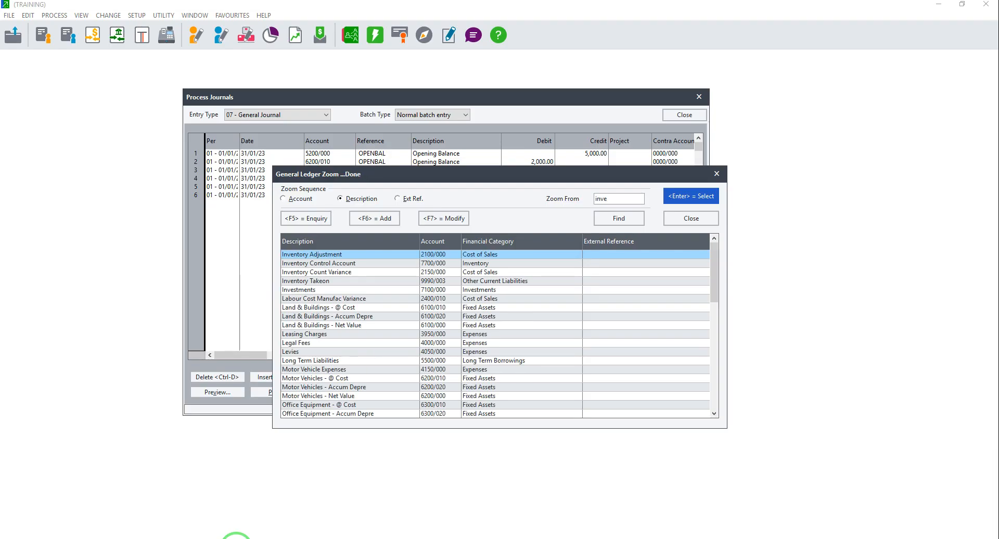
key(Down)
key(Down)
key(Down)
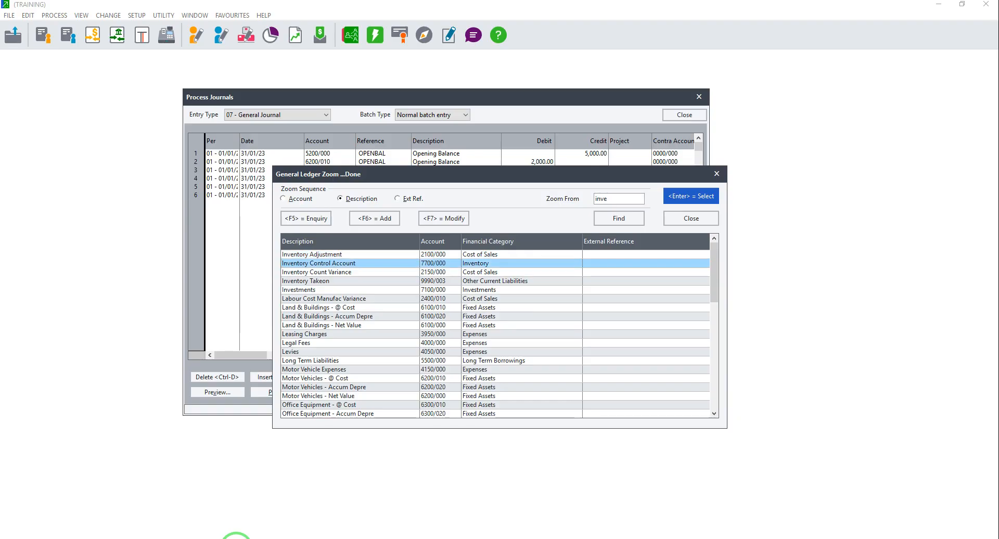
key(Return)
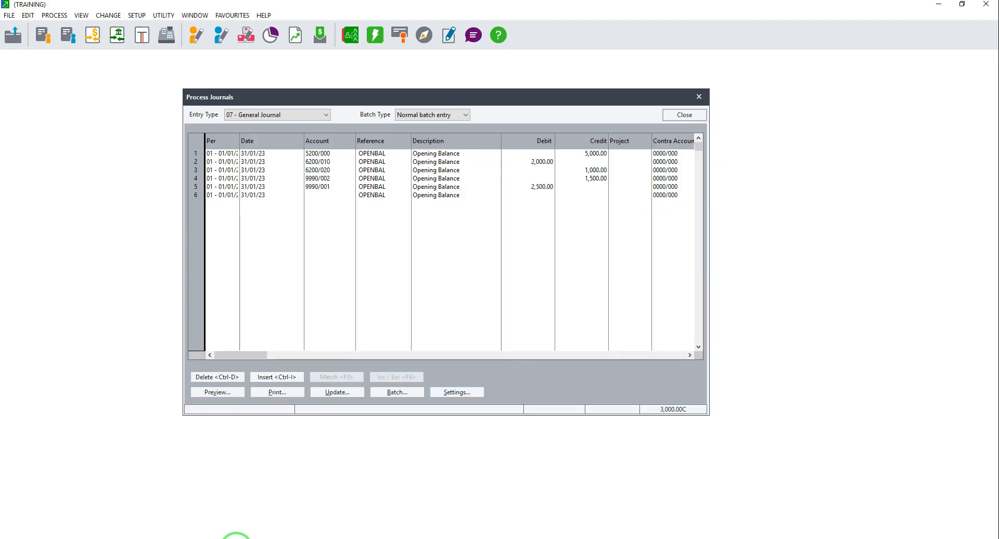
Enter a debit of 3,000 on the Inventory Takeon line and complete it without a project or contra account.
key(Return)
key(Return)
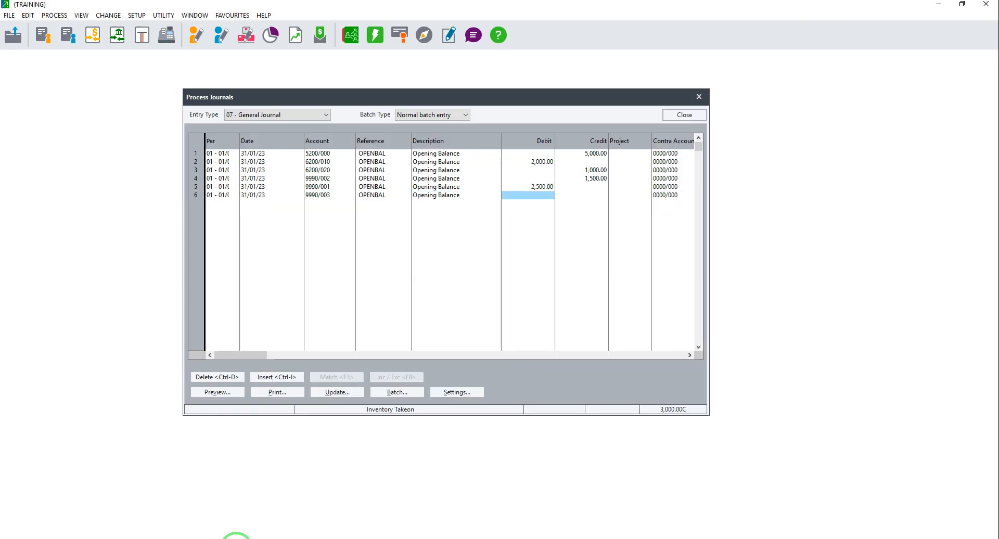
text(3000)
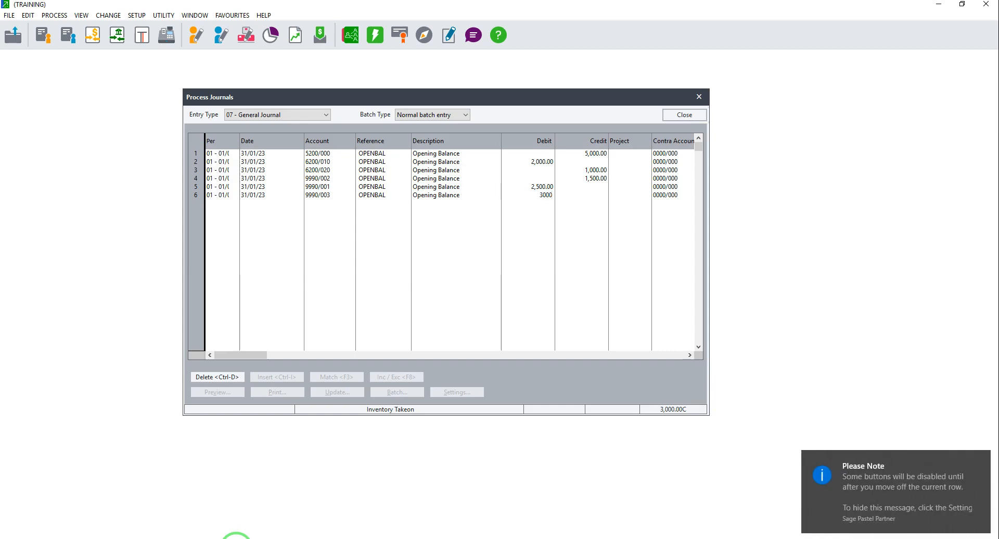
key(Return)
key(Return)
key(Return)
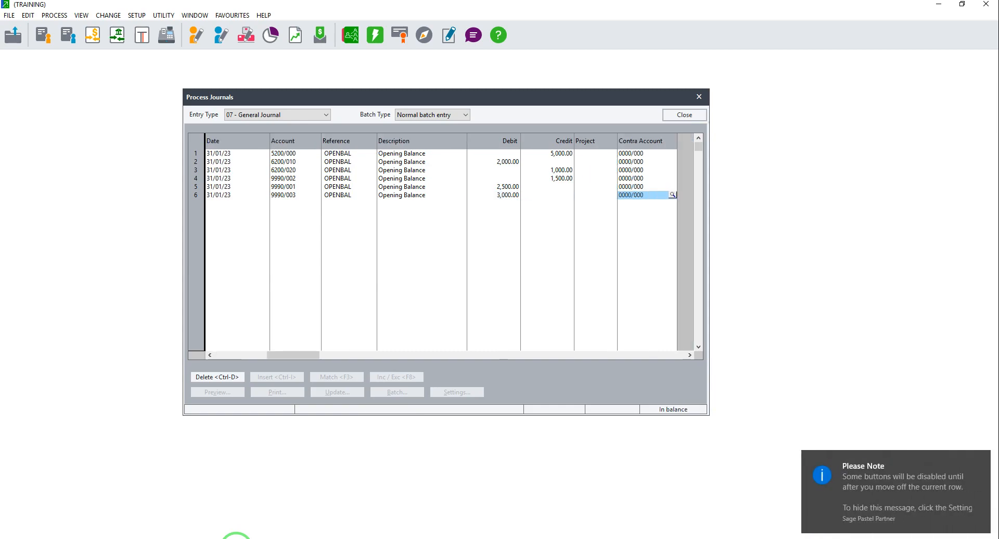
key(Return)
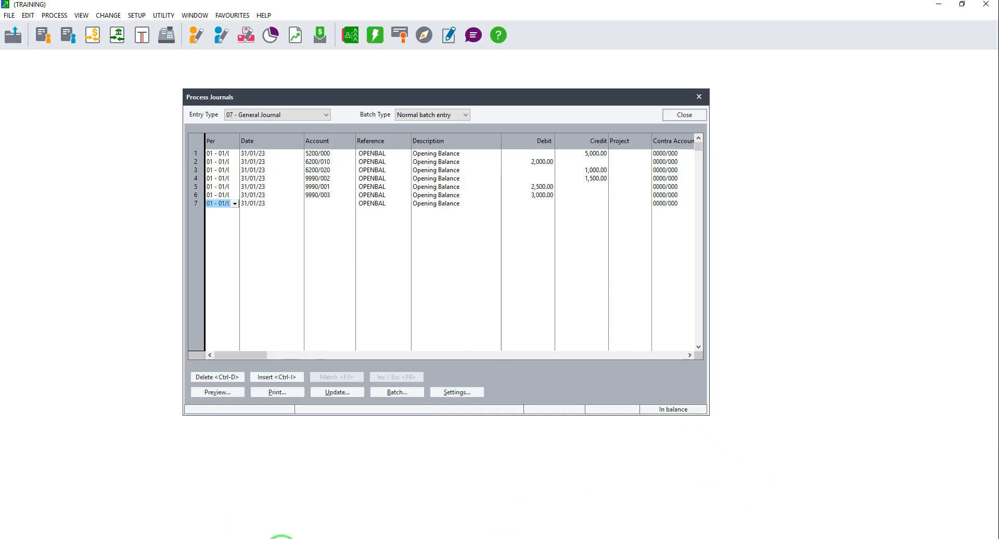
Check the journal against the totals in the Excel sheet and review the Supplier, Customer and Inventory Takeon lines.
click(319, 538)
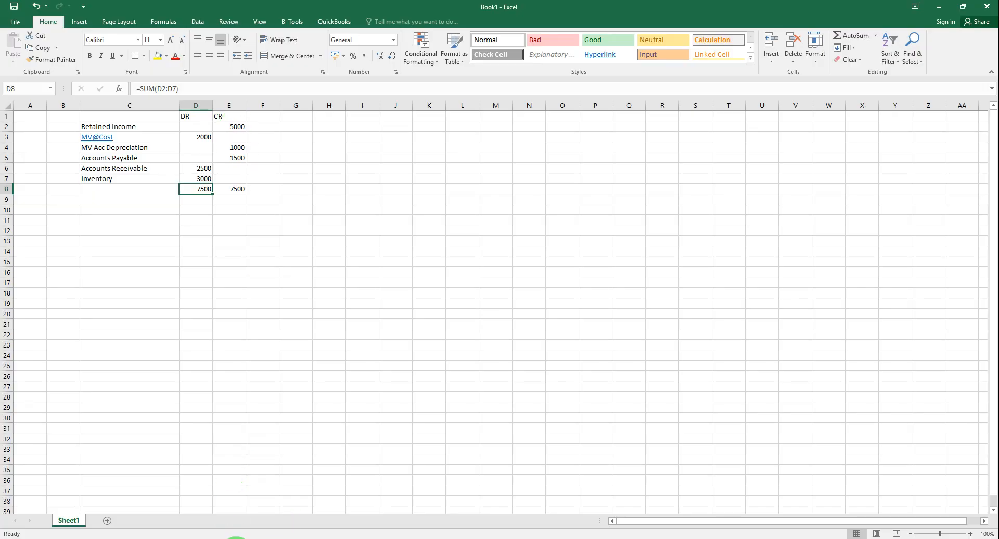
click(237, 538)
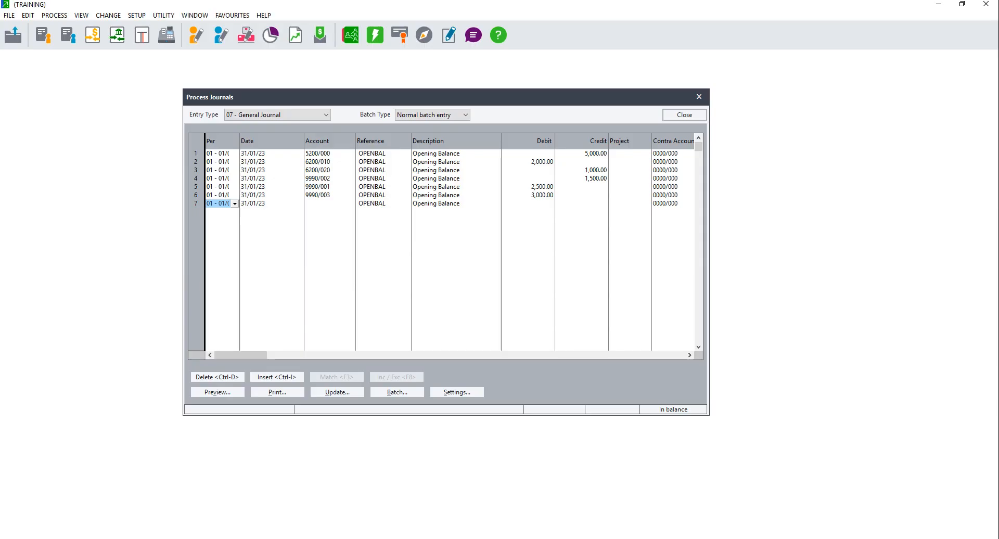
mouse_move(256, 538)
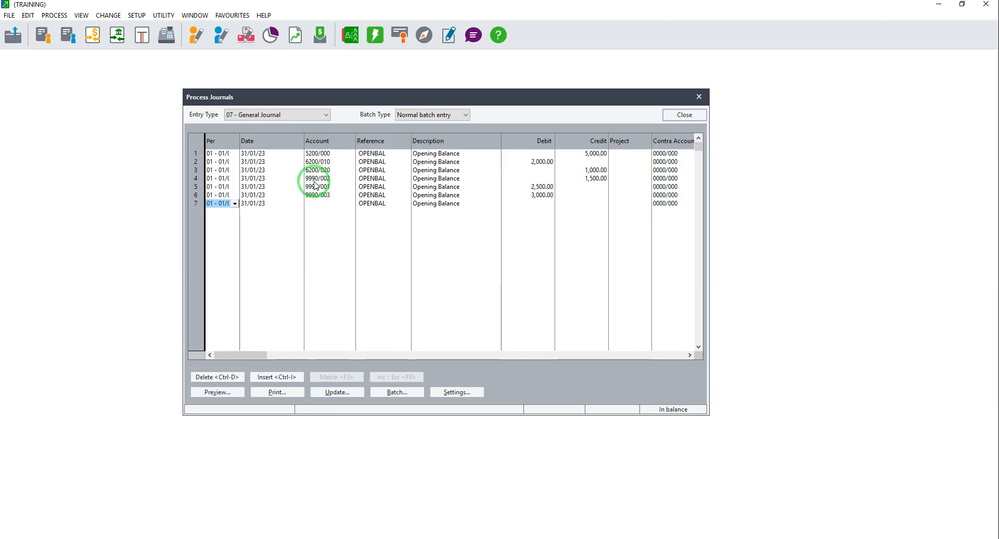
click(316, 180)
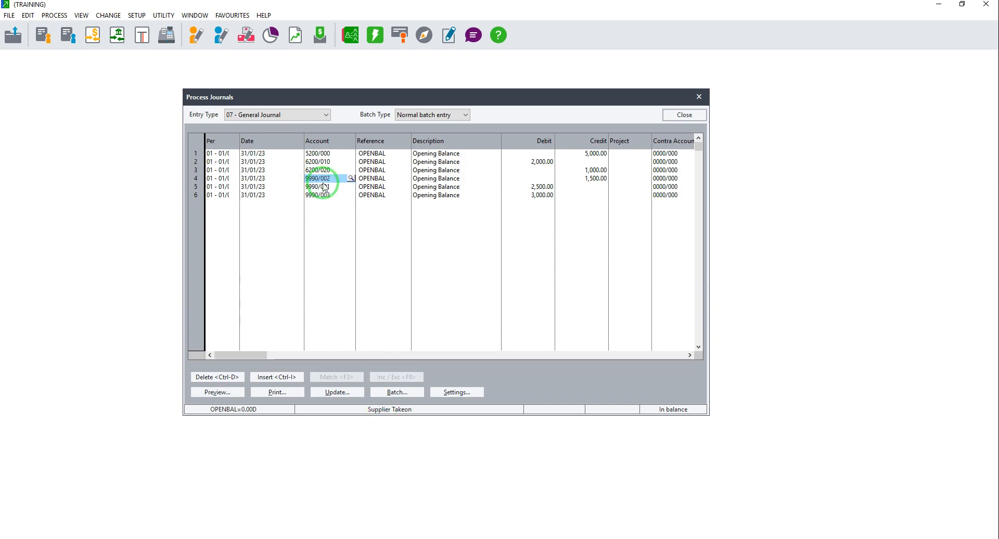
click(321, 189)
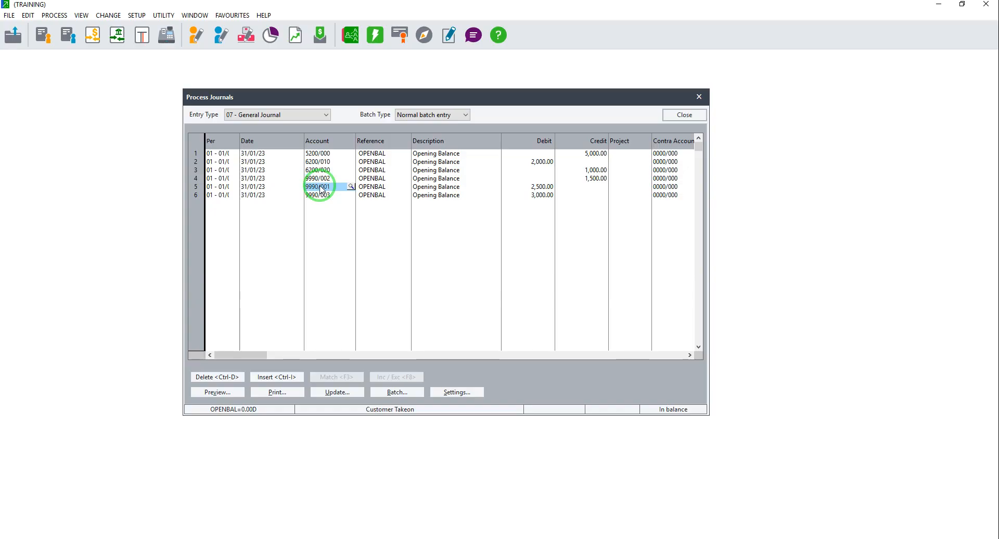
click(321, 196)
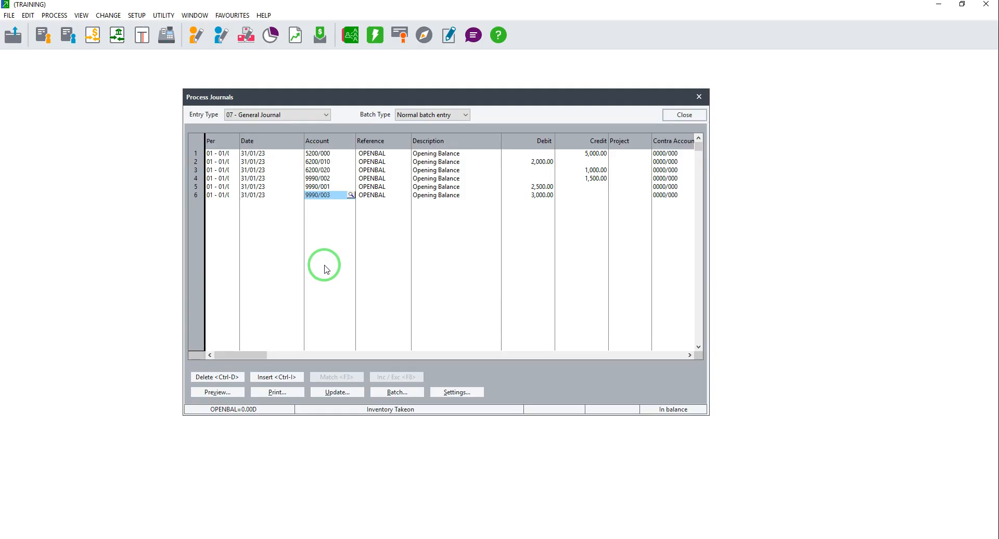
Update the general journal batch without a backup, a batch printout or automatic reversal.
click(337, 393)
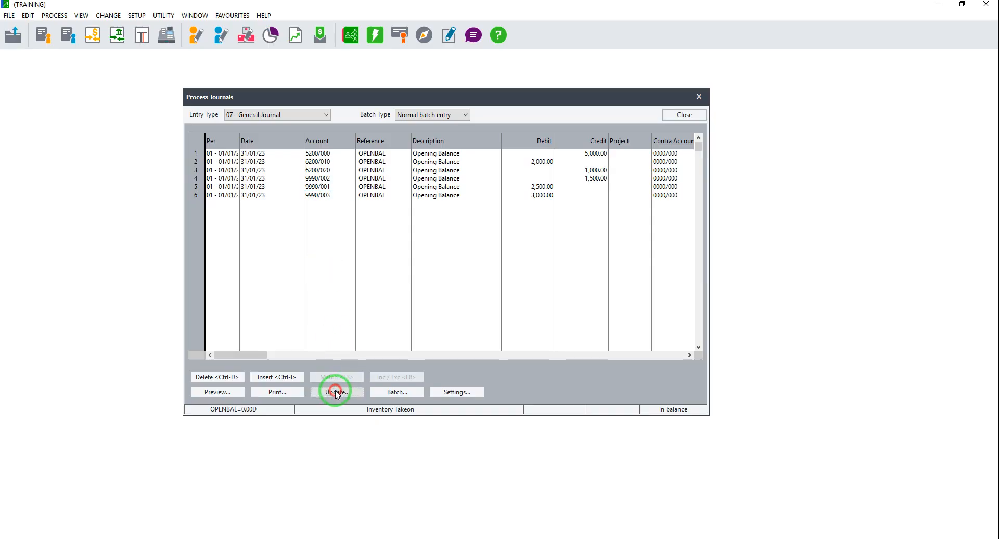
click(347, 364)
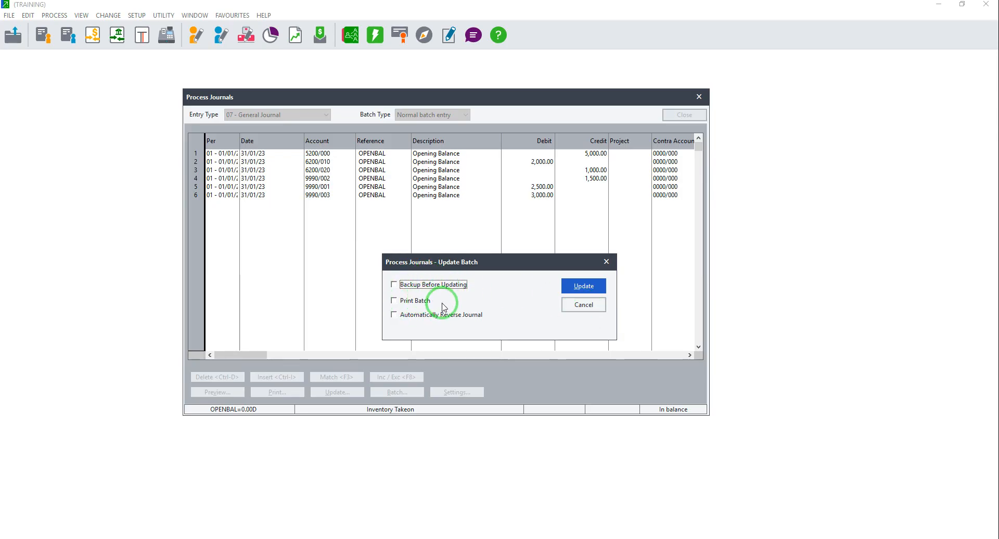
click(568, 293)
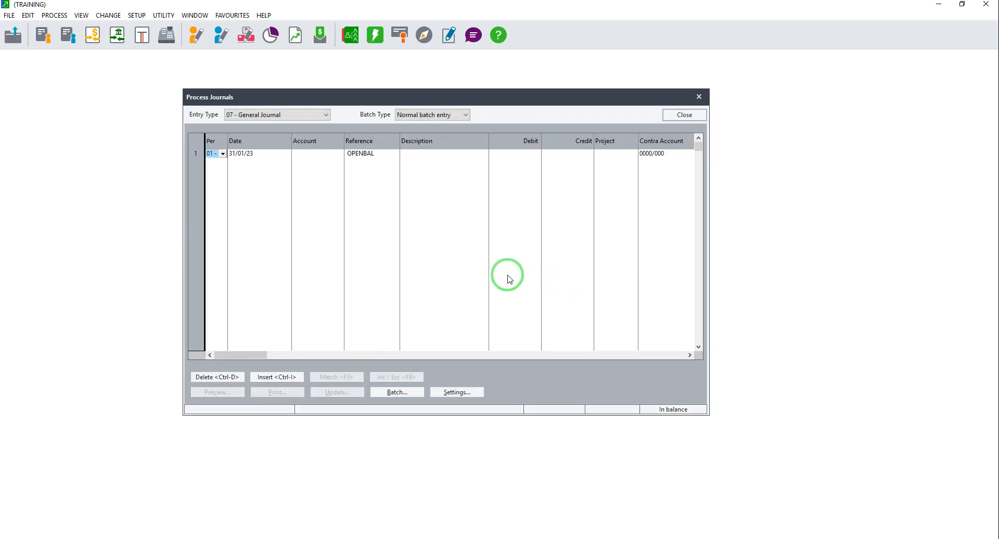
Generate the general ledger Trial Balance on screen for the year through December, excluding zero items.
click(82, 16)
mouse_move(99, 57)
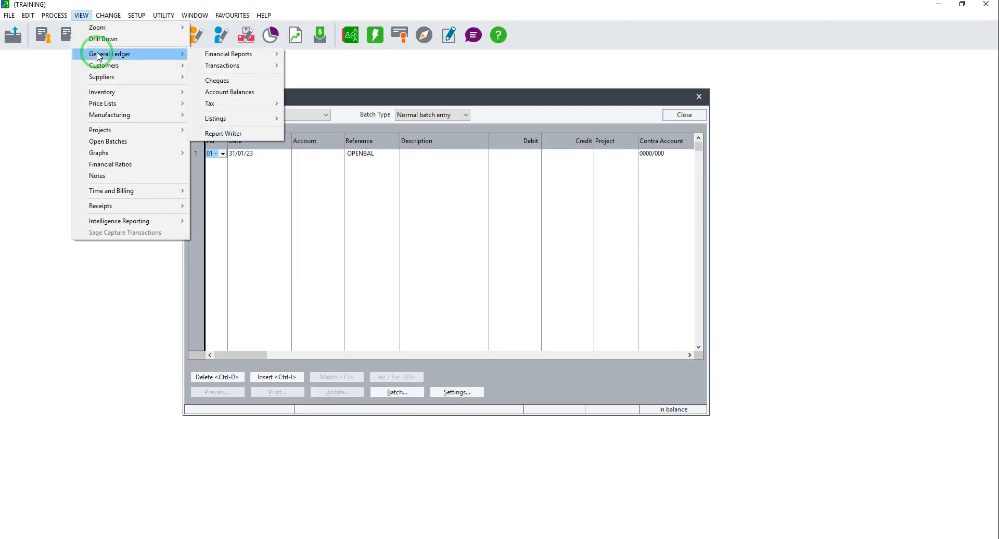
mouse_move(245, 56)
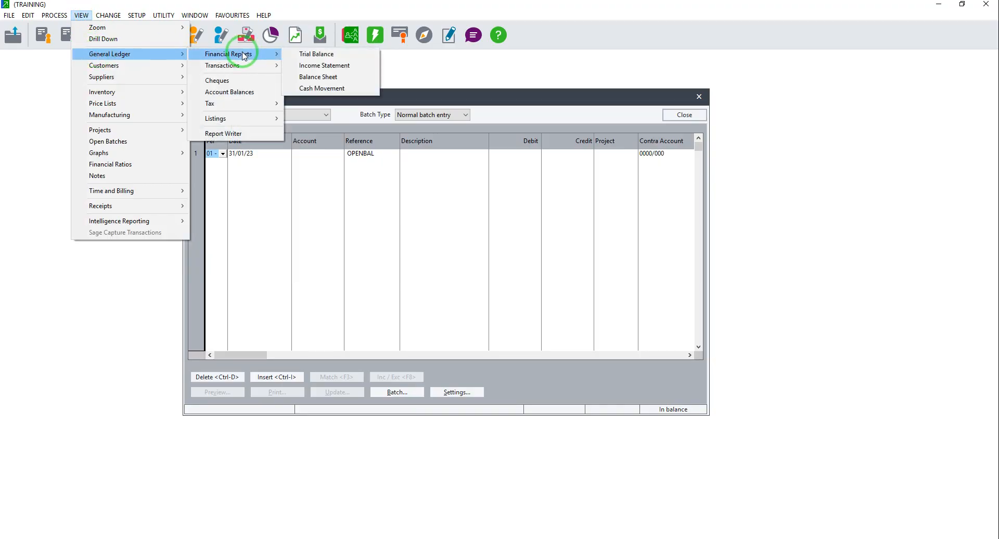
click(316, 54)
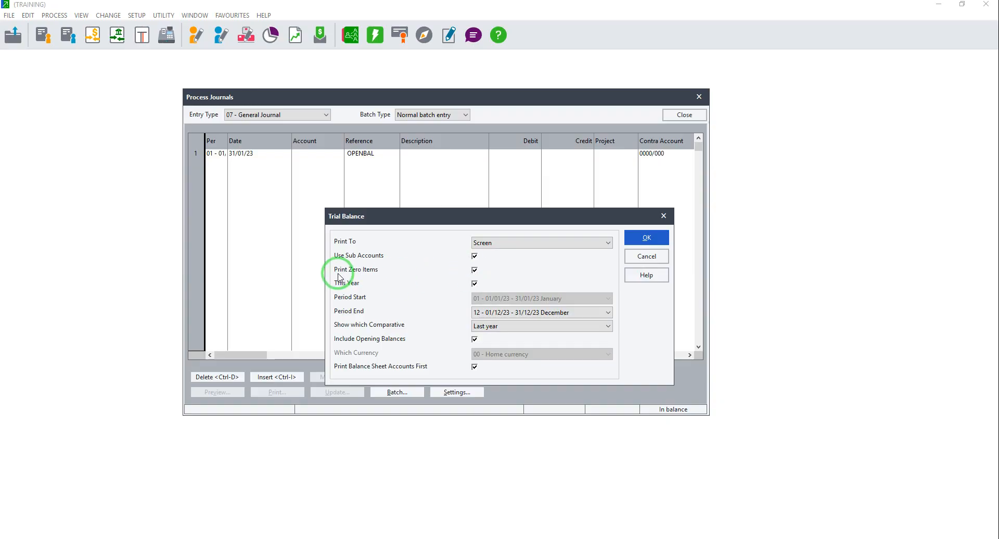
click(475, 270)
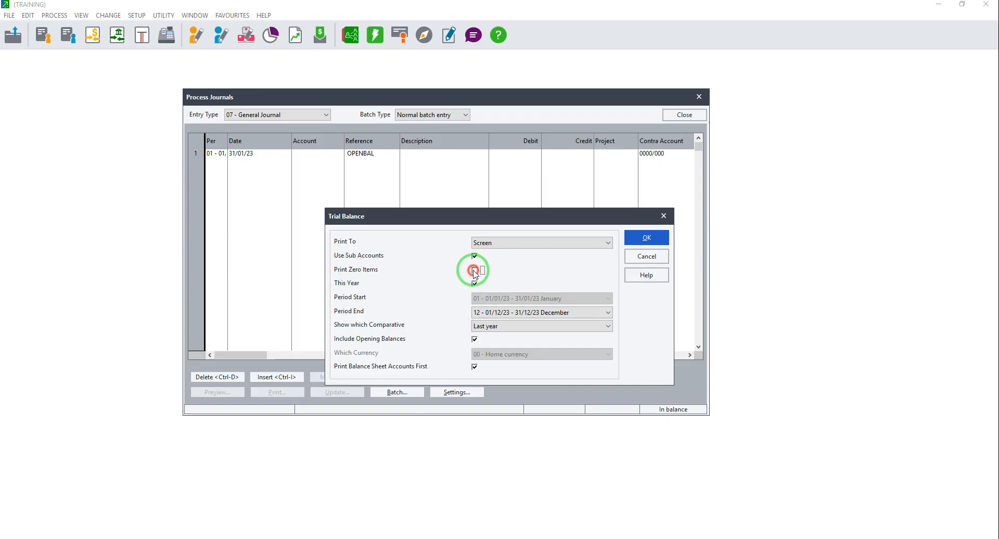
click(639, 236)
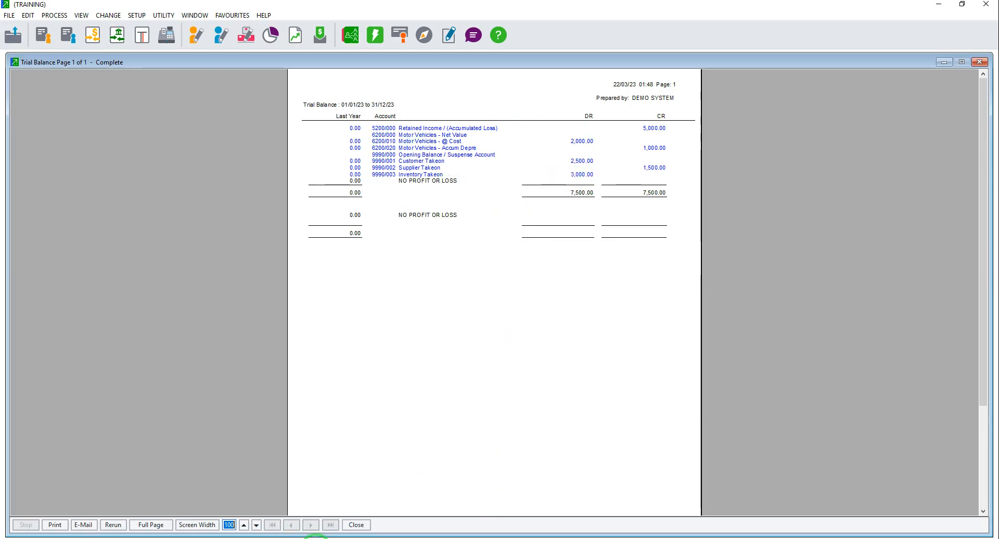
Compare the Trial Balance with the opening balances in the Excel sheet and close the report.
click(316, 538)
click(316, 538)
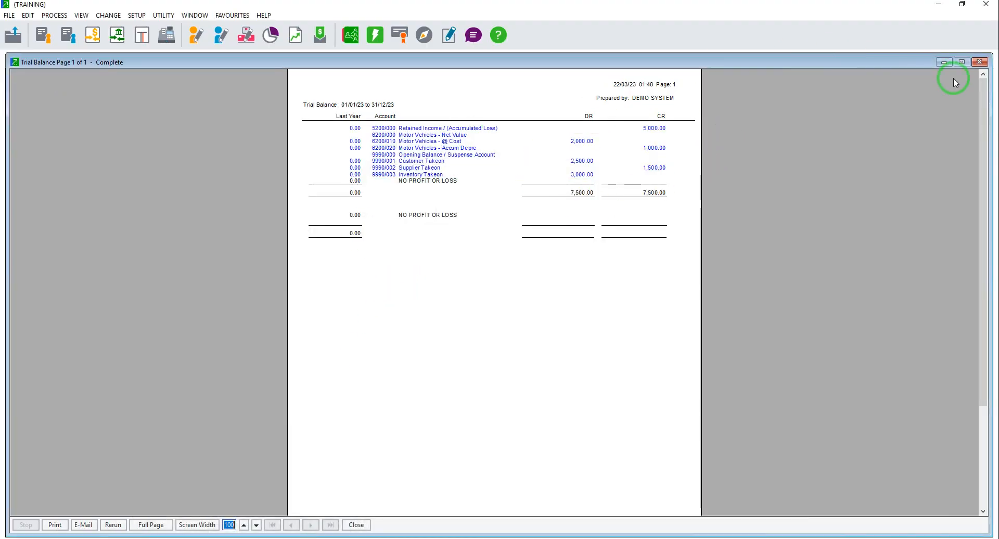
click(980, 61)
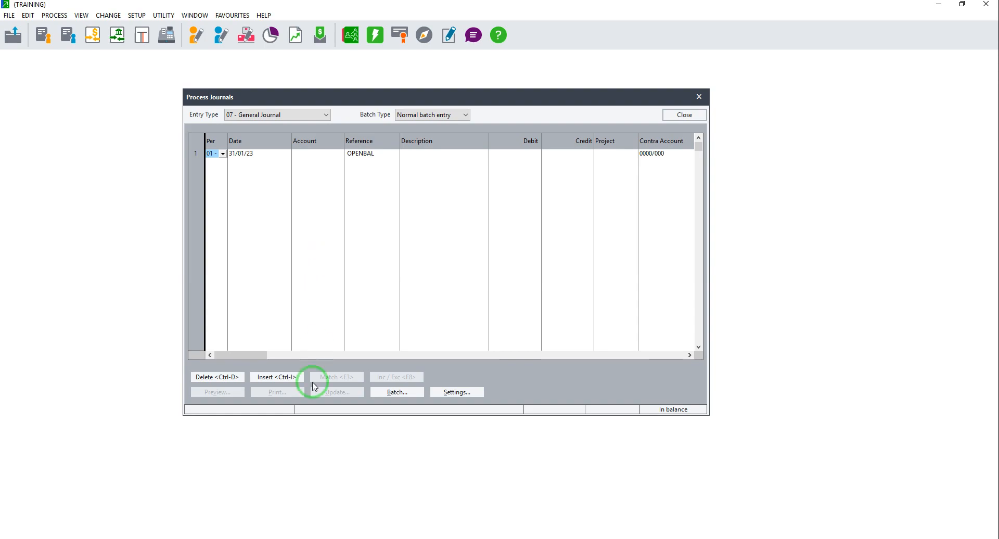
Switch to the Excel sheet and enter the heading Makonde Resourses in cell C13 below the opening balances.
click(304, 536)
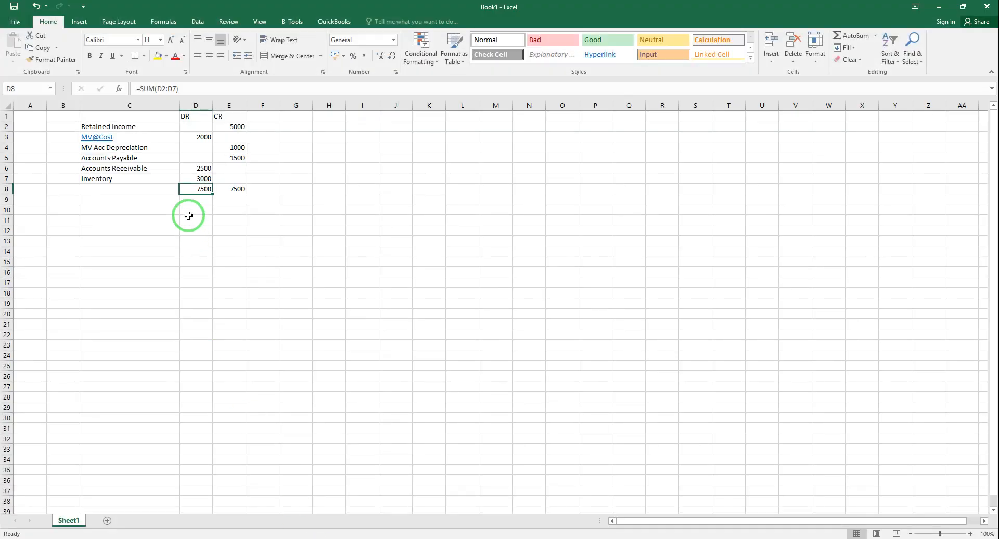
click(110, 245)
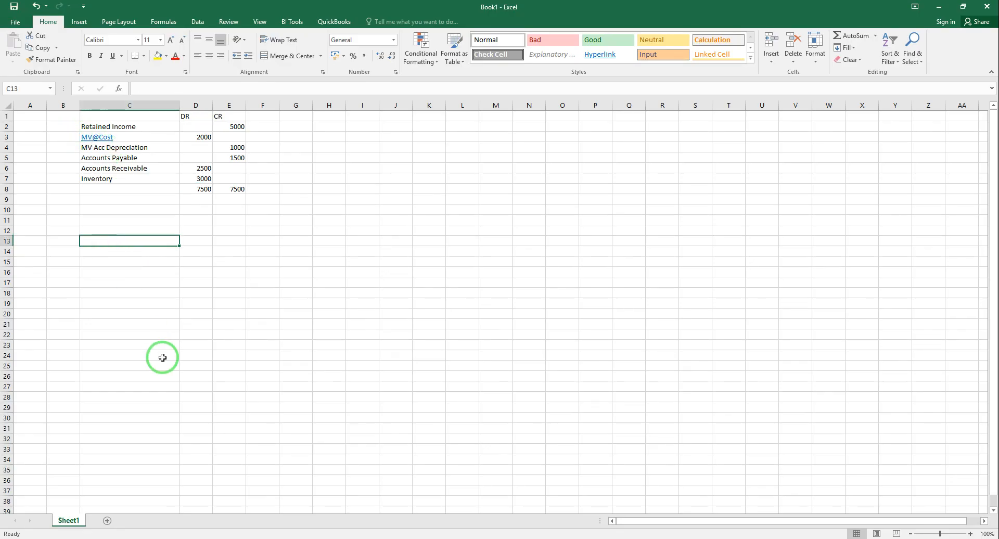
text(M)
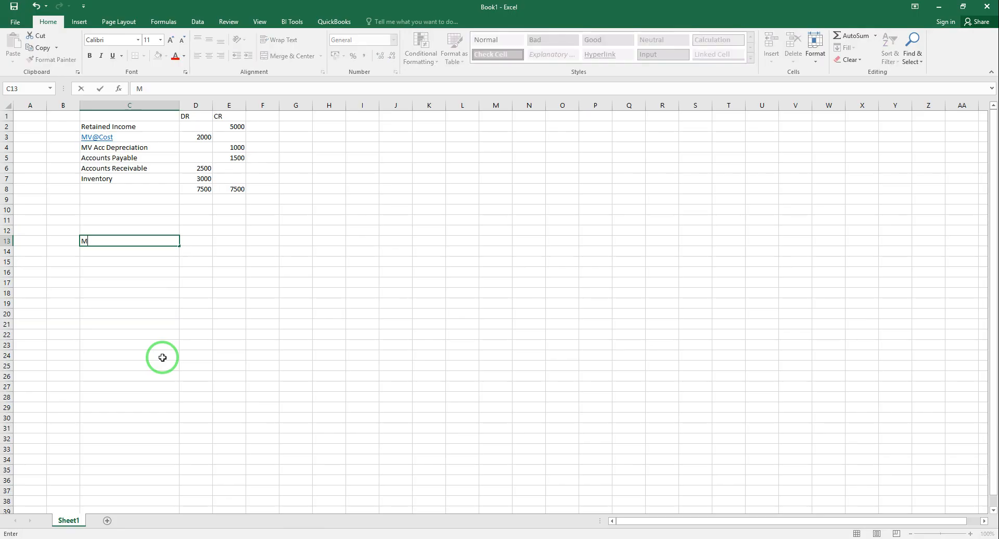
text(akonde Resourses)
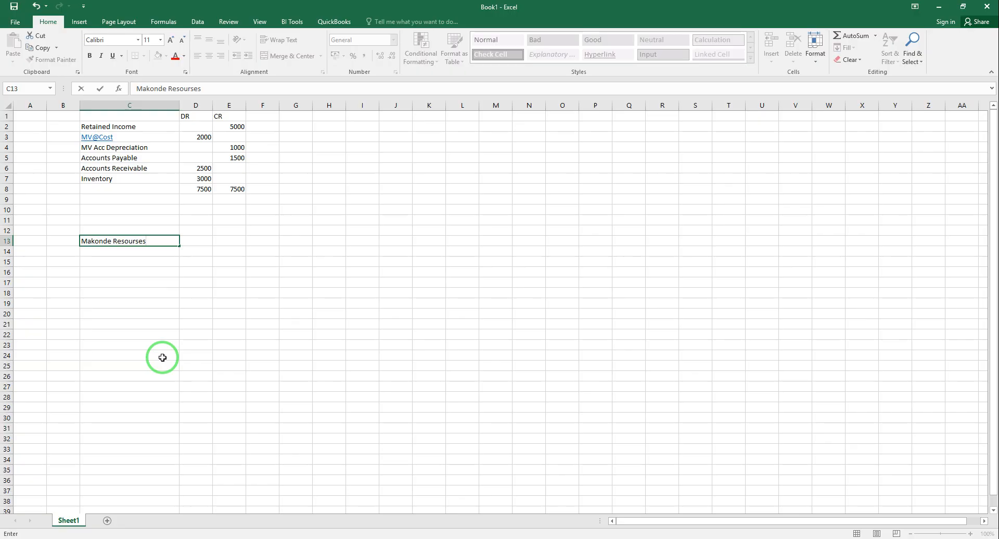
key(Tab)
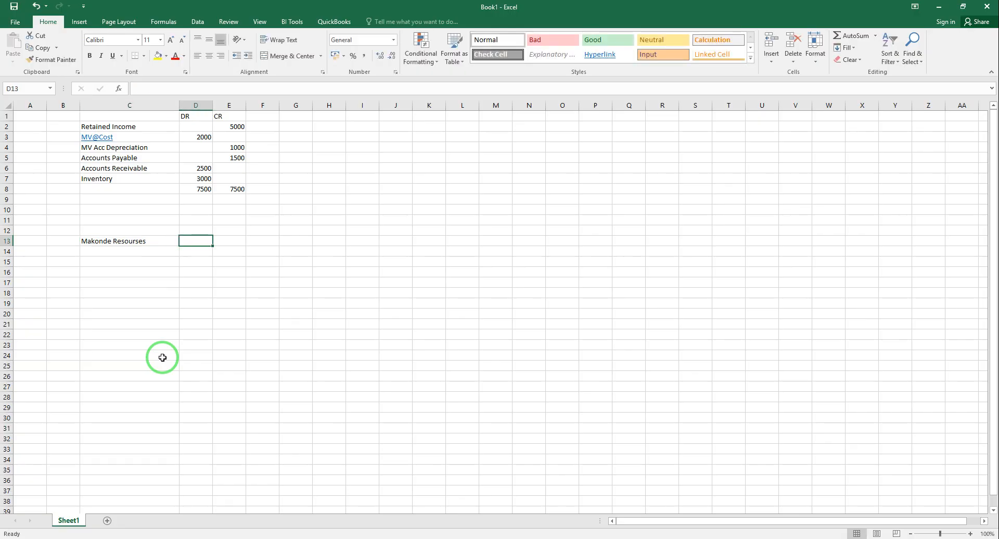
key(Tab)
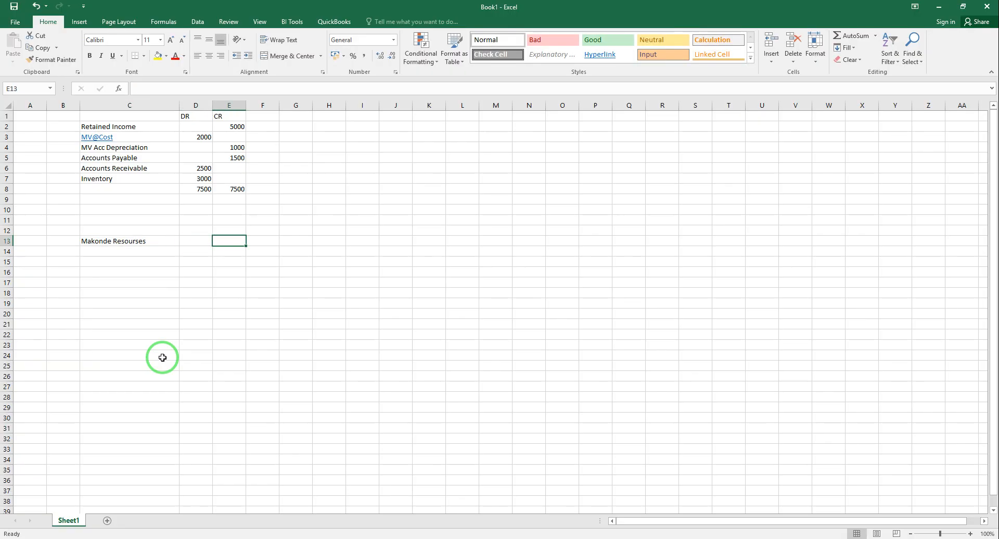
Record the Makonde Resourses transaction in row 14 with date 2 January 2023, reference INV1452 and amount 1500.
key(Down)
key(Left)
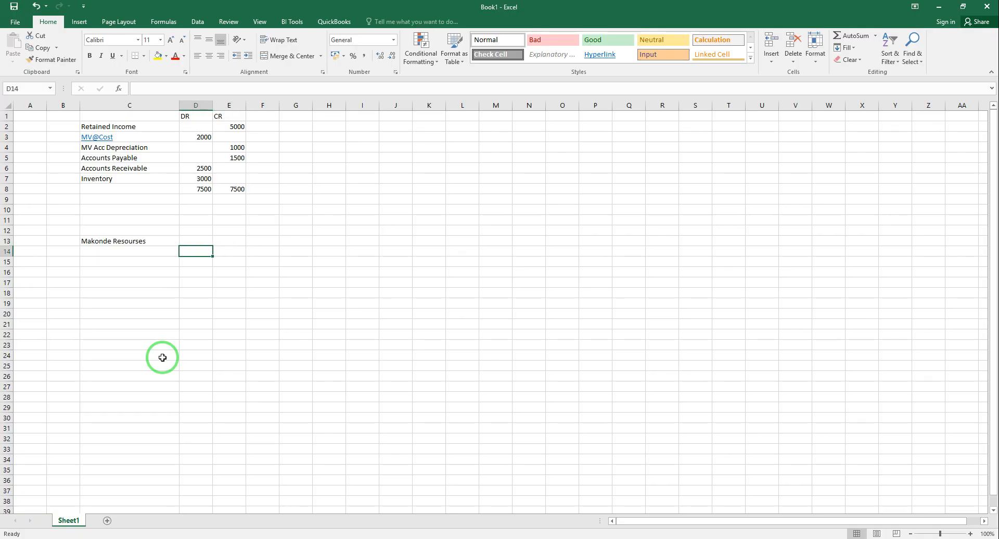
key(Left)
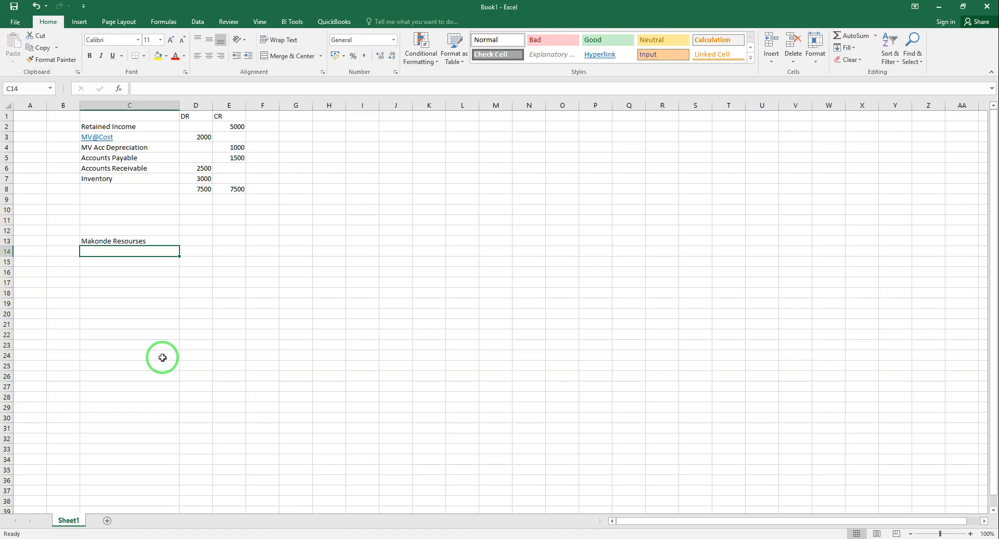
text(2)
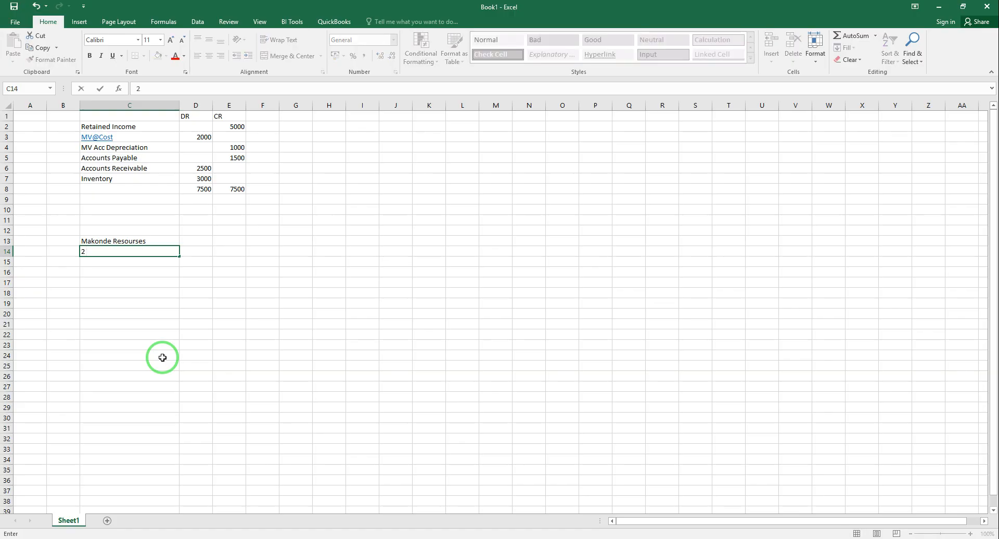
text( January 2023)
key(Tab)
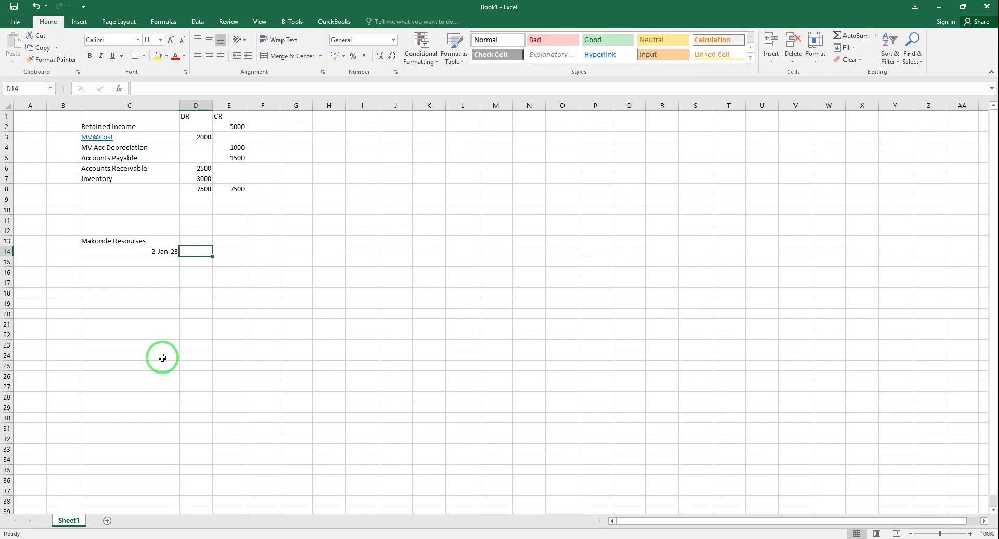
text(INV)
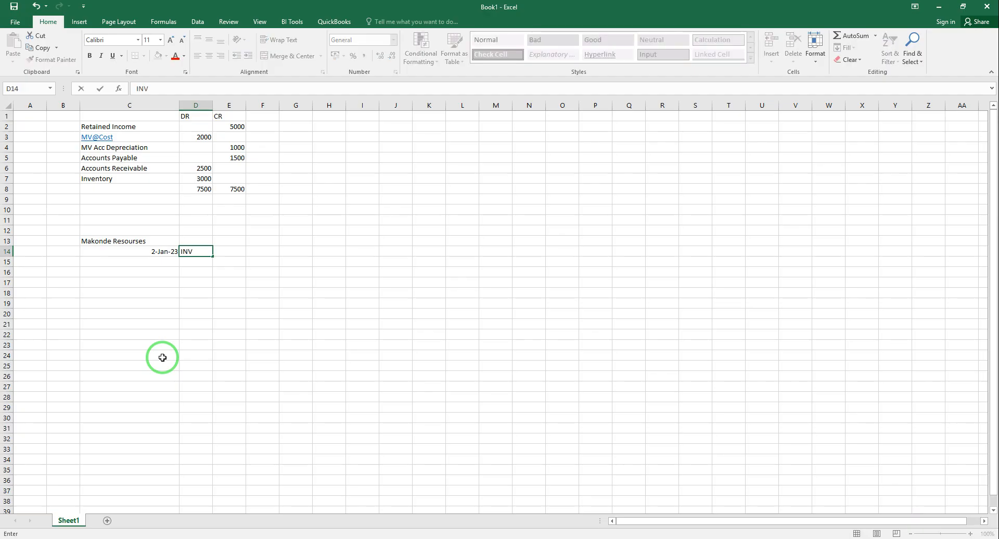
text(1452)
key(Tab)
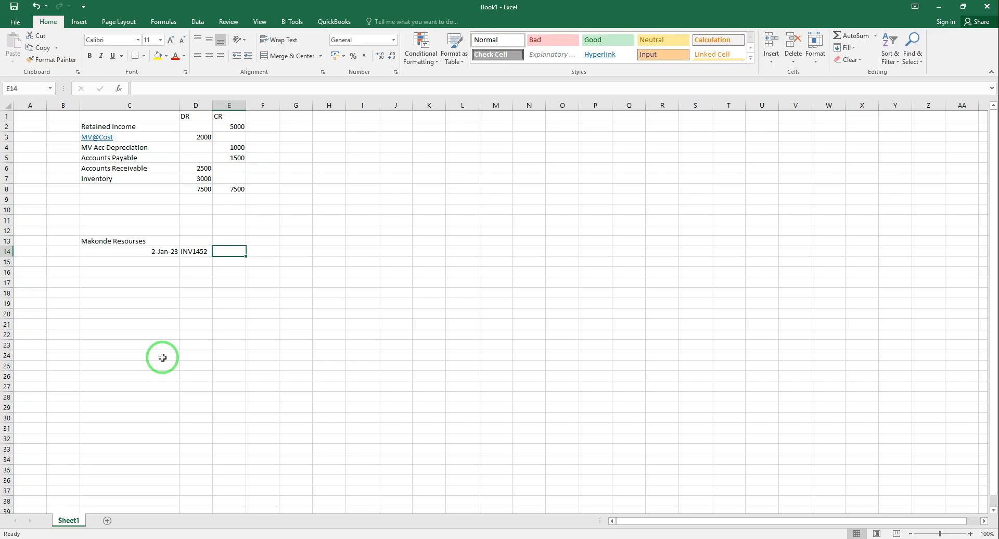
text(1500)
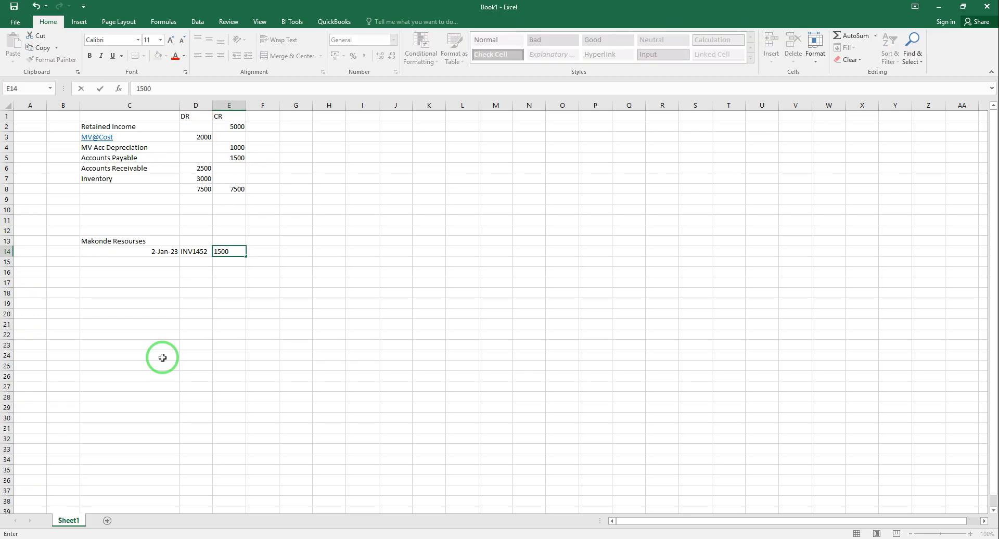
key(Return)
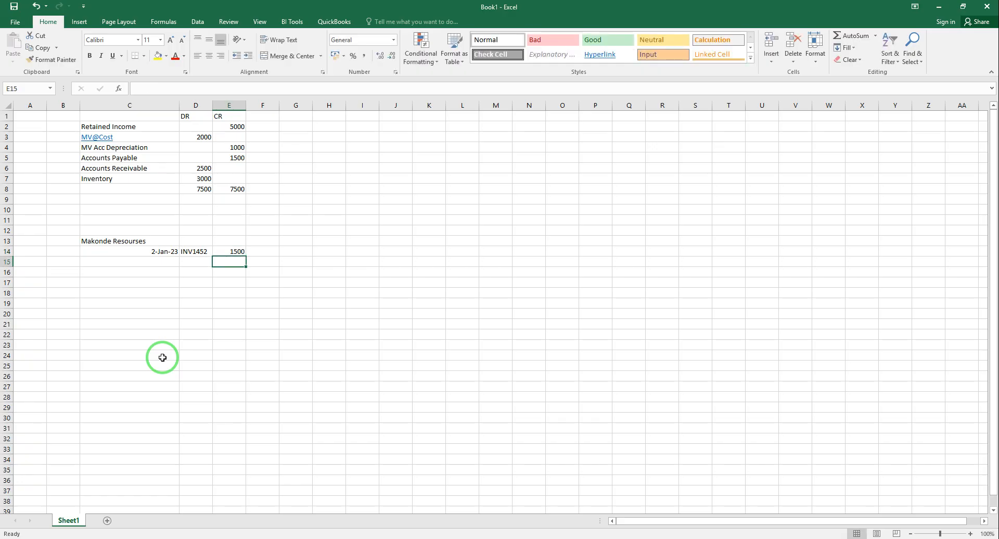
Add the heading Supplier in cell C12 above Makonde Resourses.
key(Up)
key(Left)
key(Left)
key(Left)
key(Up)
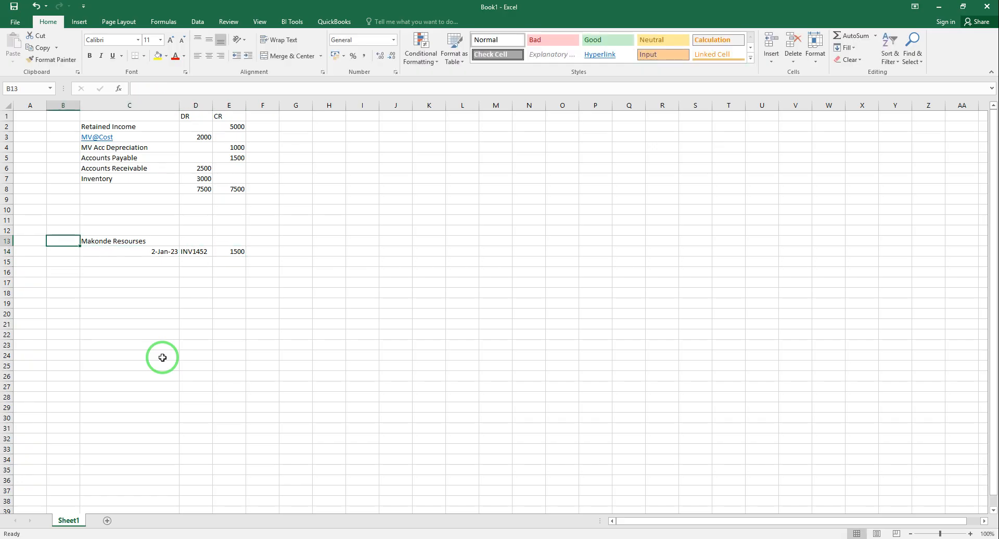
key(Right)
key(Up)
text(s)
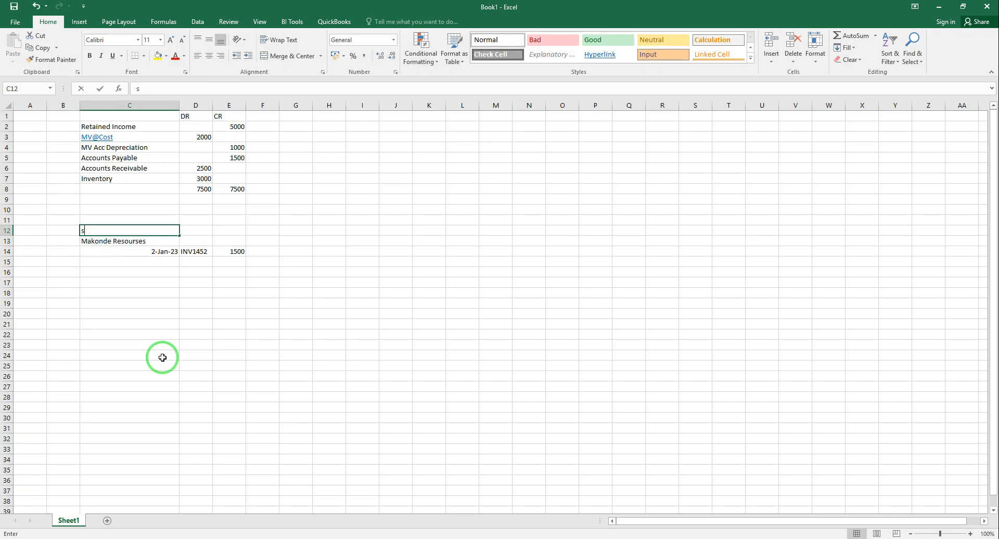
text(UPPLIER)
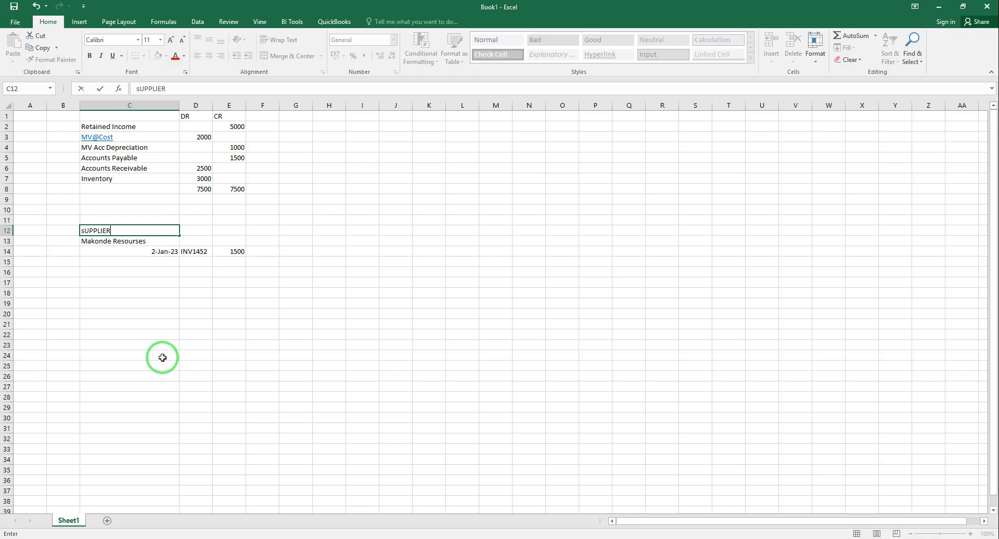
key(Return)
Enter the heading Customer in cell C16 and the customer name Coal Mining in C17.
key(Down)
key(Down)
key(Down)
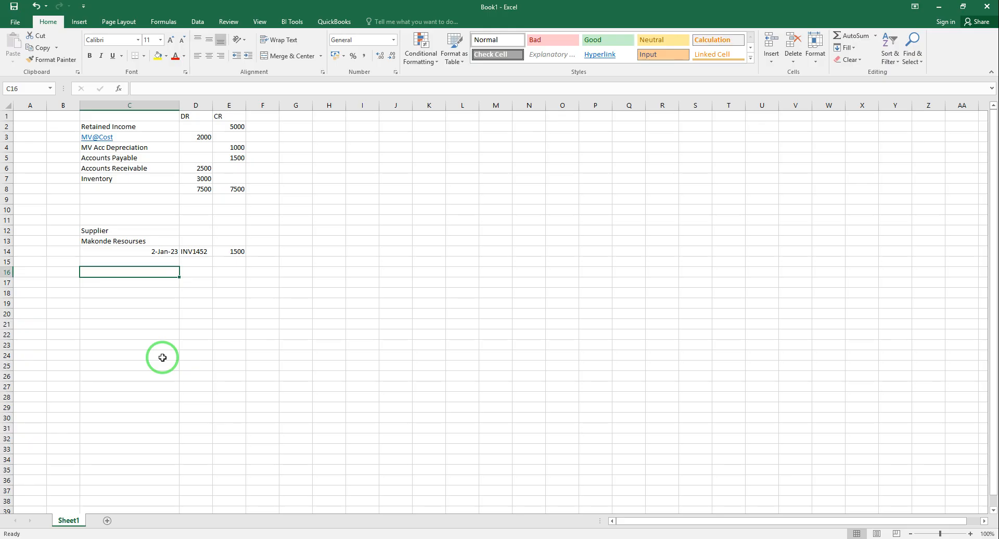
text(Customer)
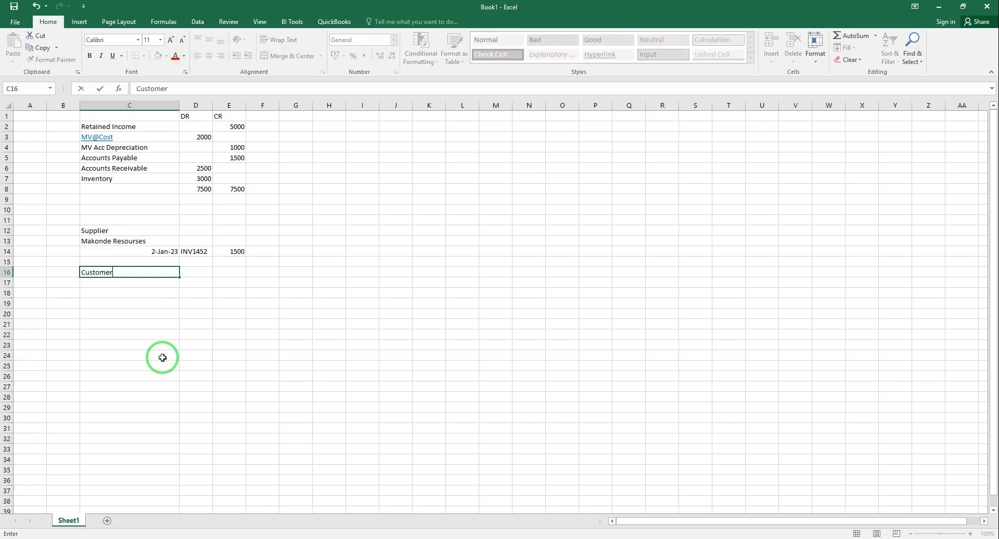
key(Return)
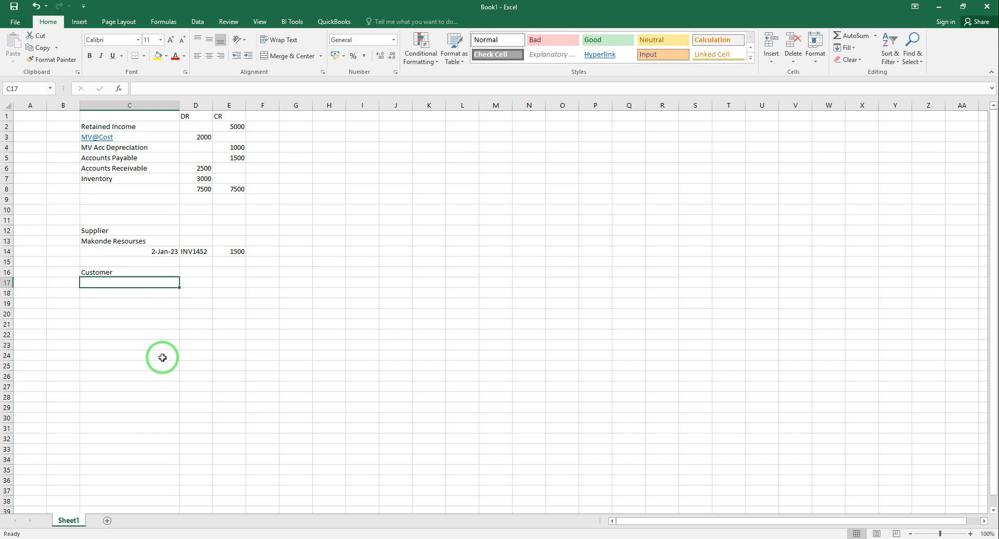
text(Coal)
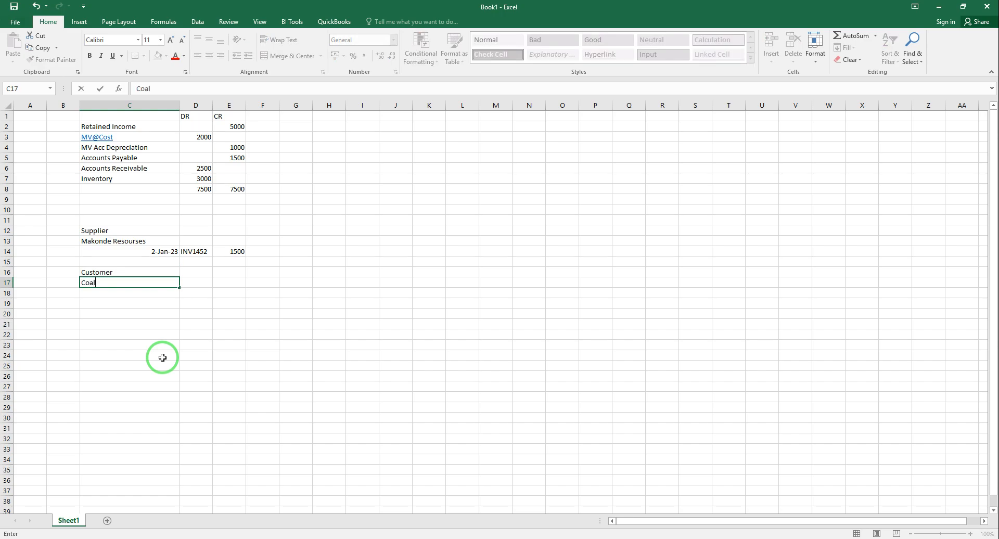
text( Mining)
key(Tab)
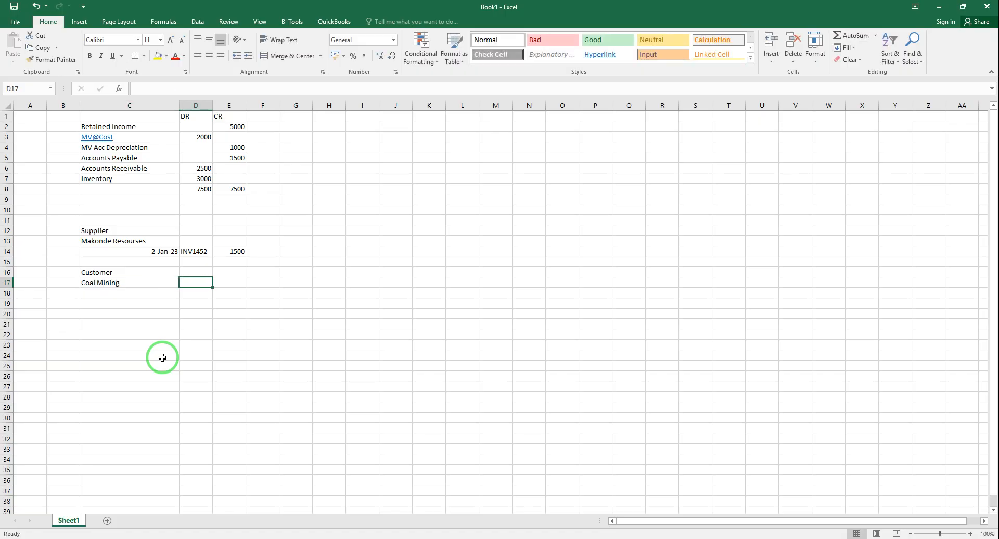
Record the Coal Mining transaction in row 18 with date 5 January 2023, reference CMT852 and amount 2500.
key(Down)
key(Left)
key(Left)
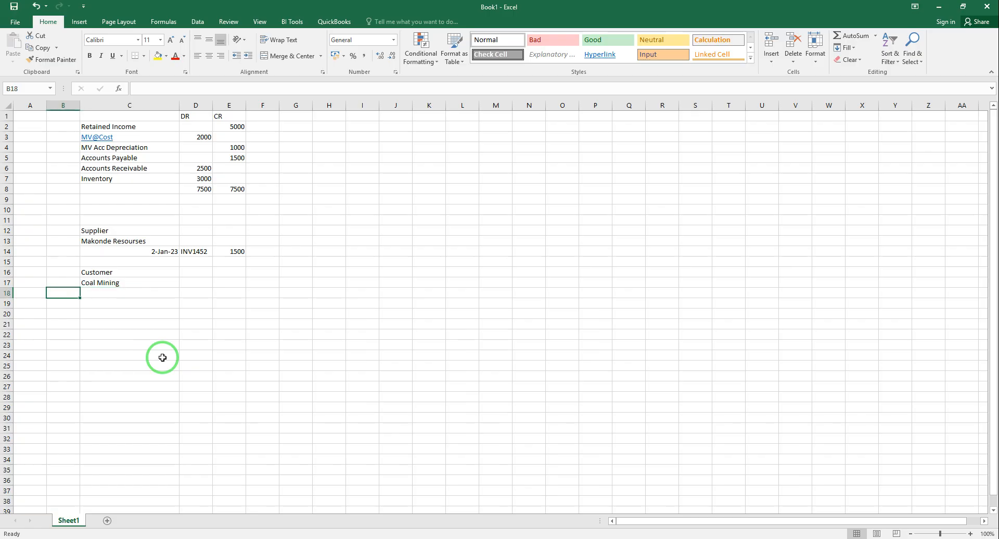
key(Right)
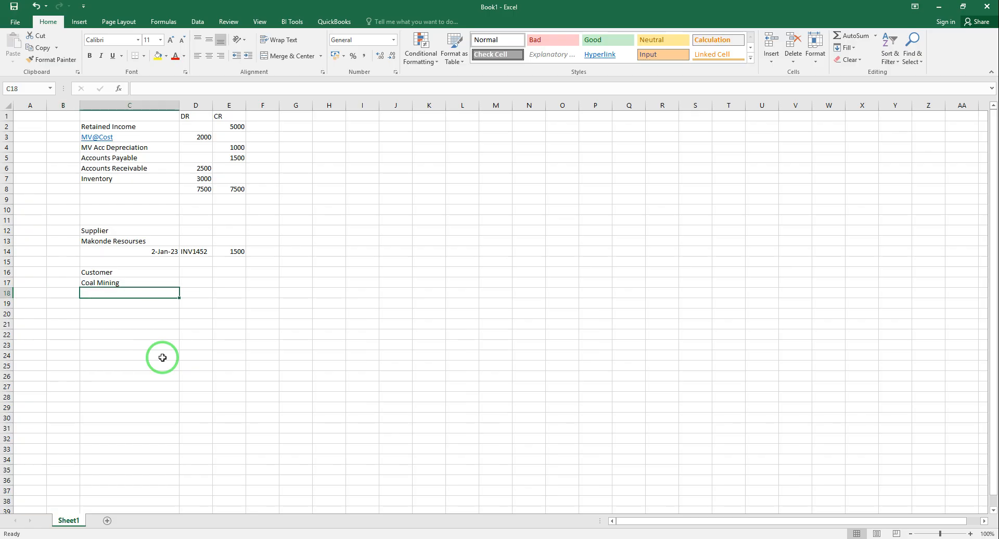
text(5)
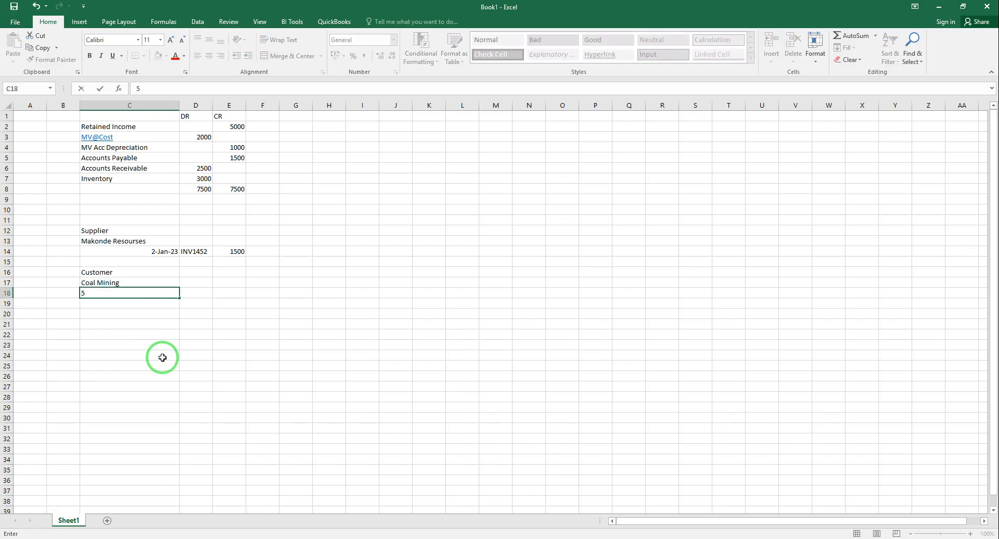
text( January 2023)
key(Tab)
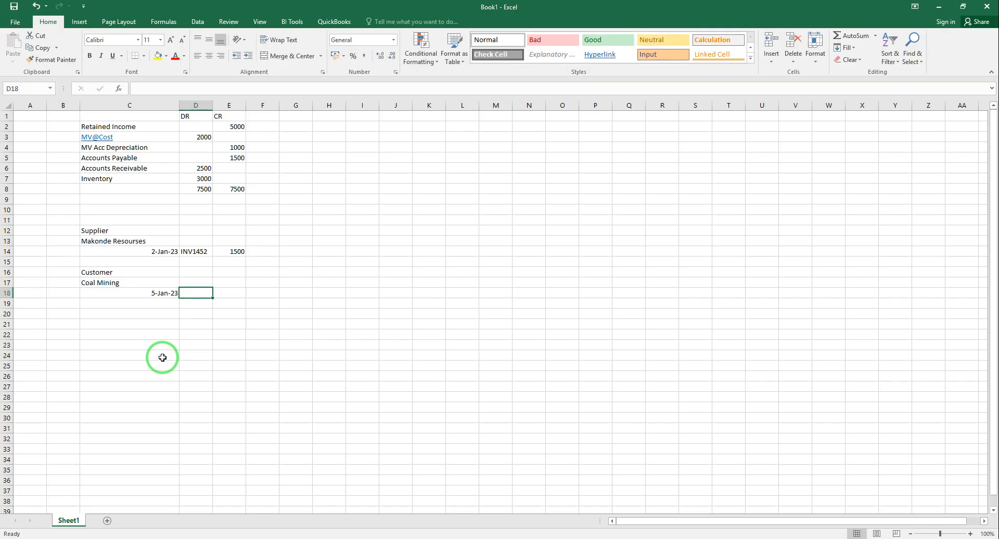
text(CM)
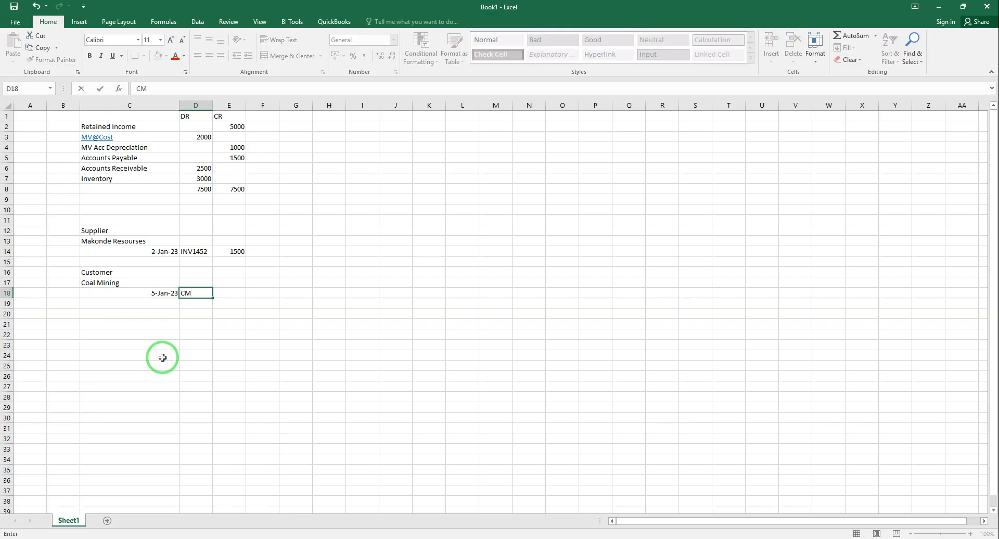
text(T852)
key(Tab)
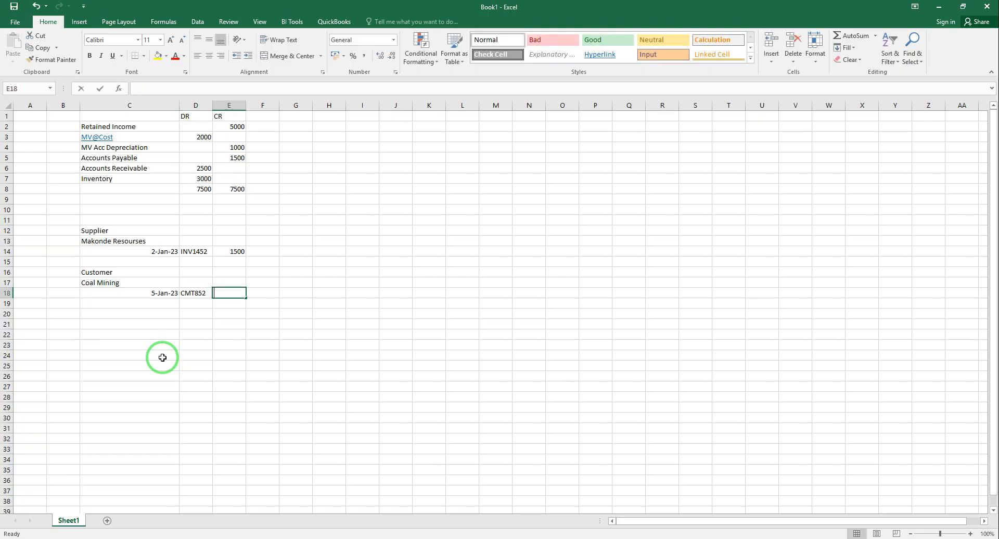
text(2500)
key(Down)
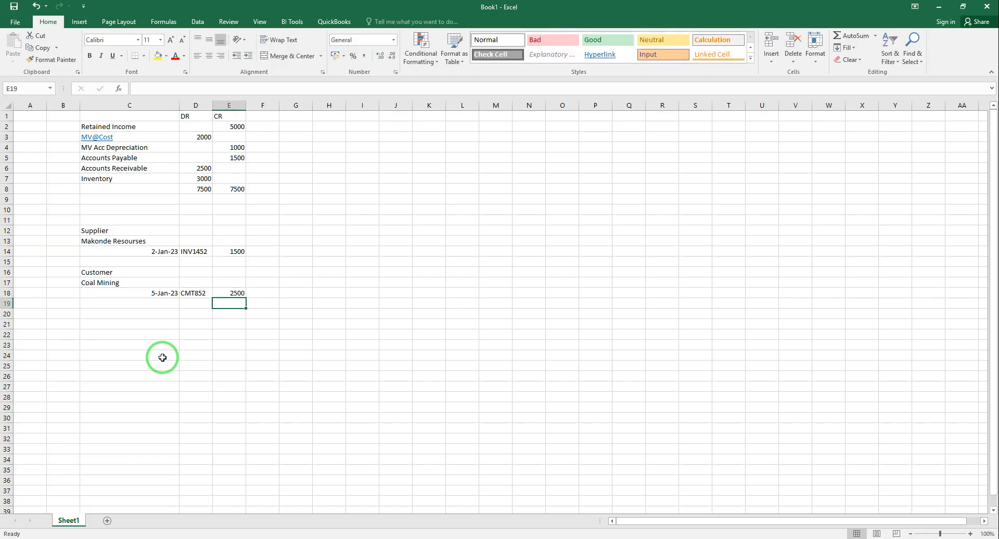
Enter the heading Inventory in cell C20 below the customer transaction.
key(Left)
key(Left)
key(Down)
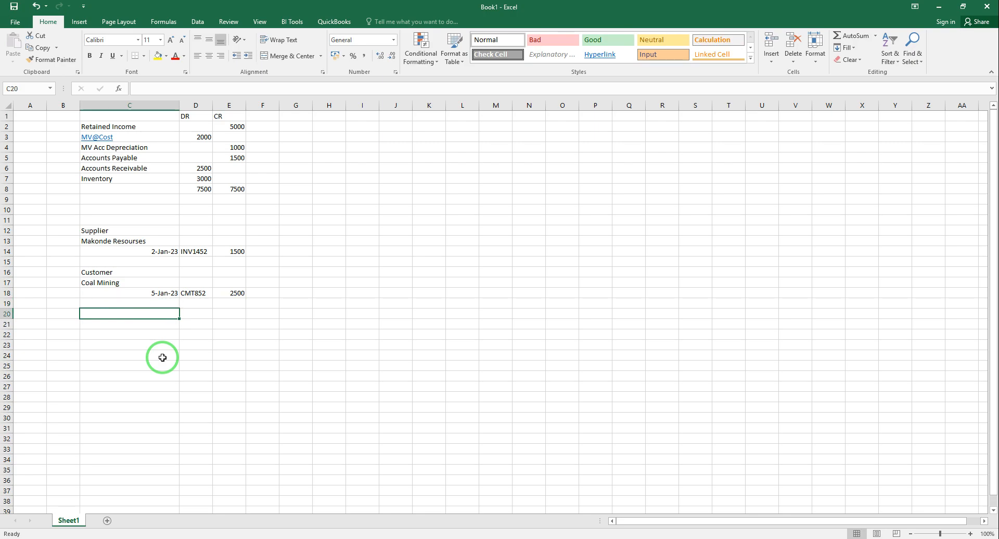
text(iNVEN)
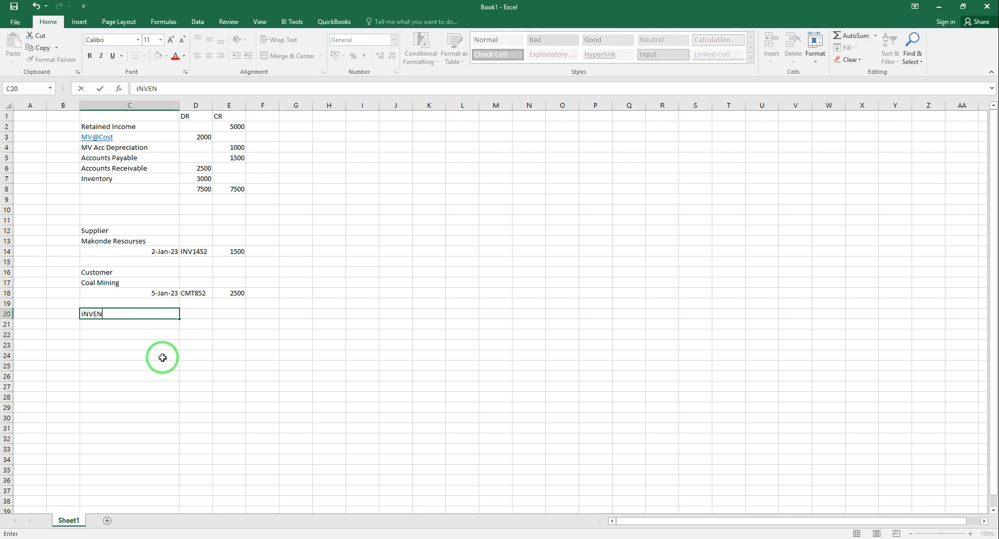
text(TORU)
key(BackSpace)
text(Y)
key(Return)
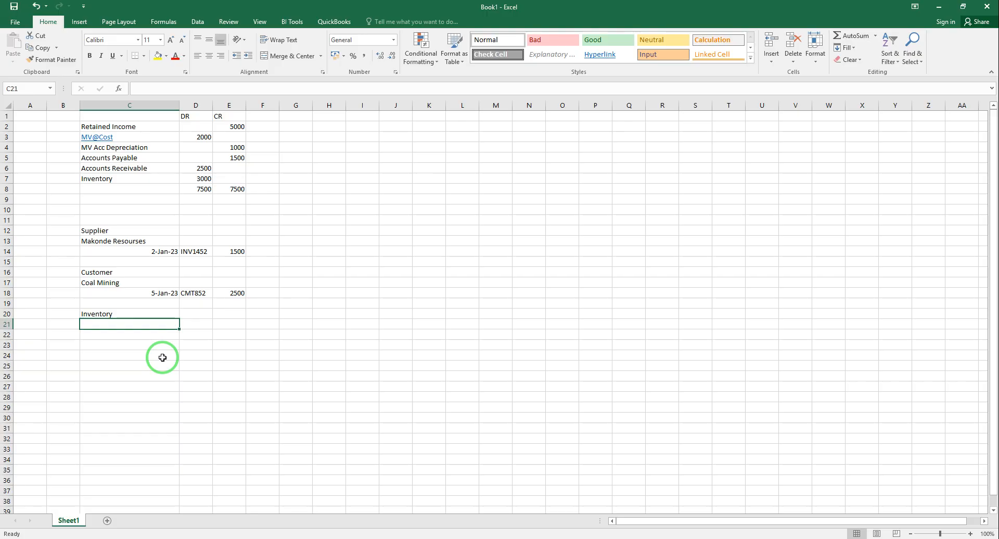
Enter the inventory column headings Code, Description, Cost Price and Selling Price in cells C21 to F21.
text(Code)
key(Tab)
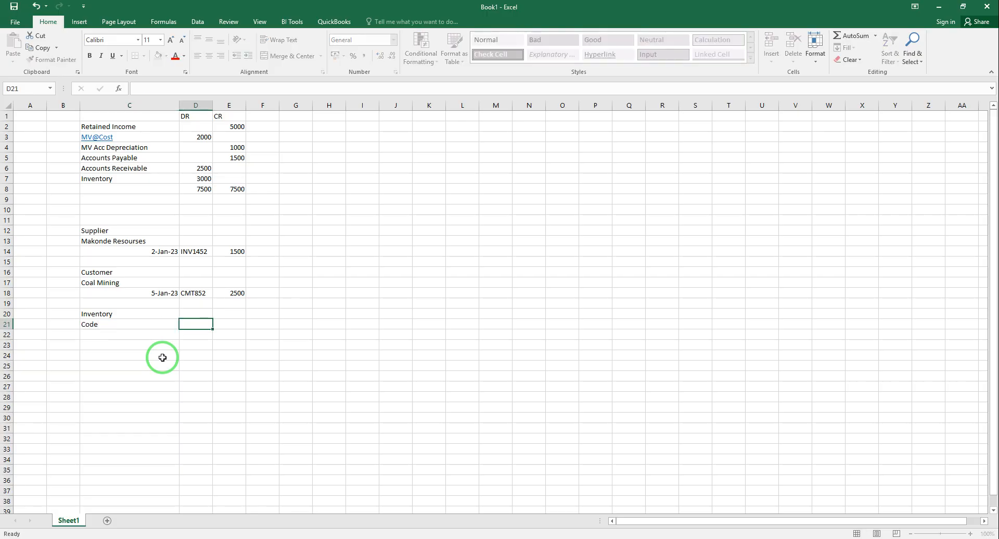
text(Description)
key(Tab)
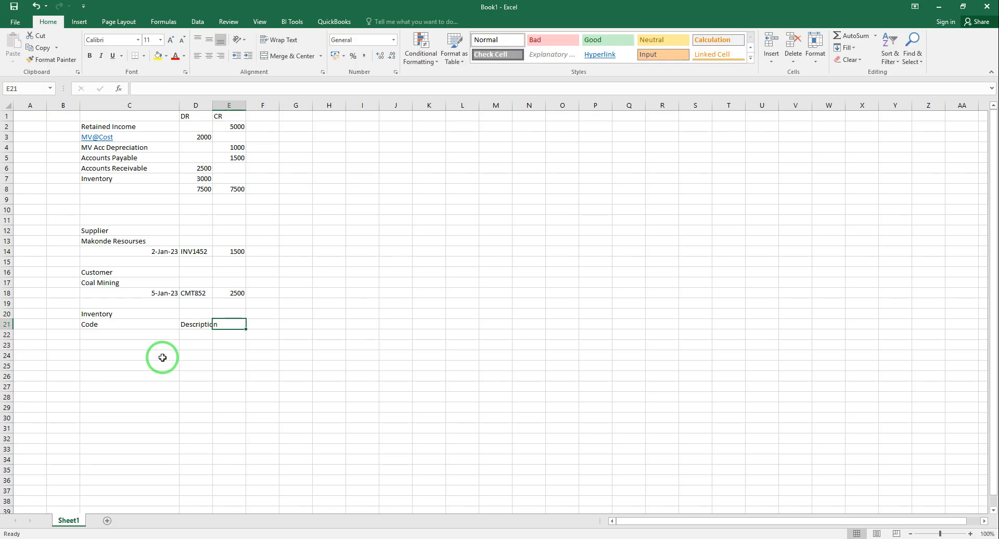
text(Co)
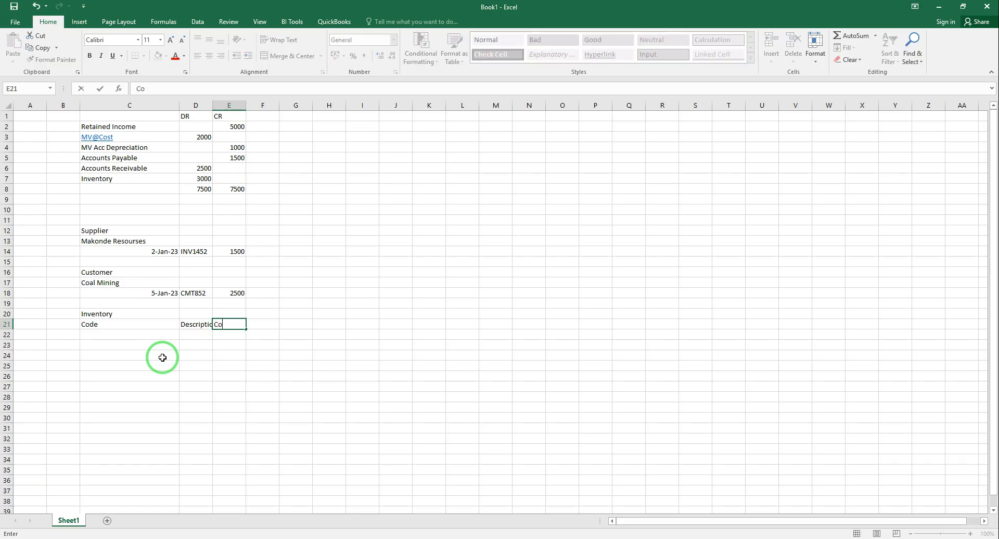
text(st Price)
key(Tab)
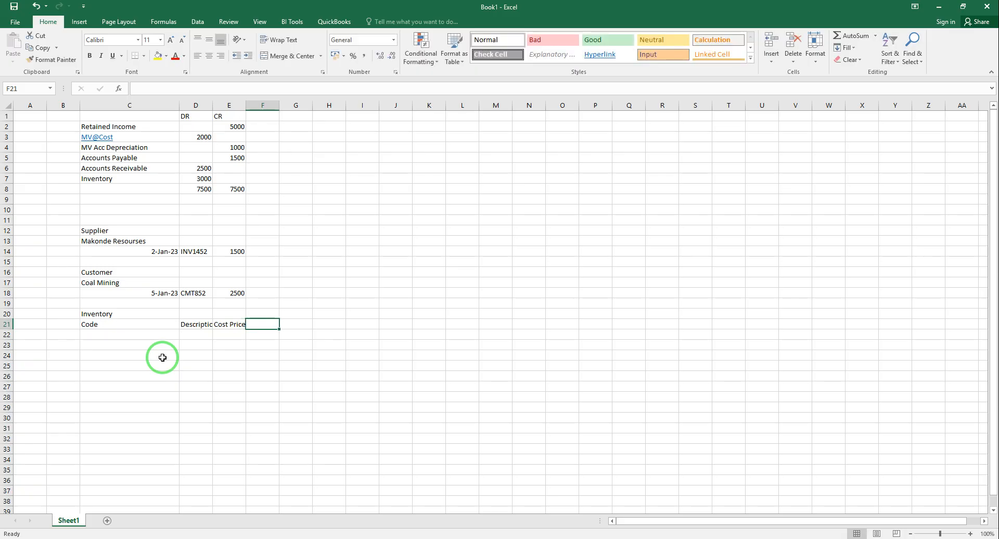
text(sELLI)
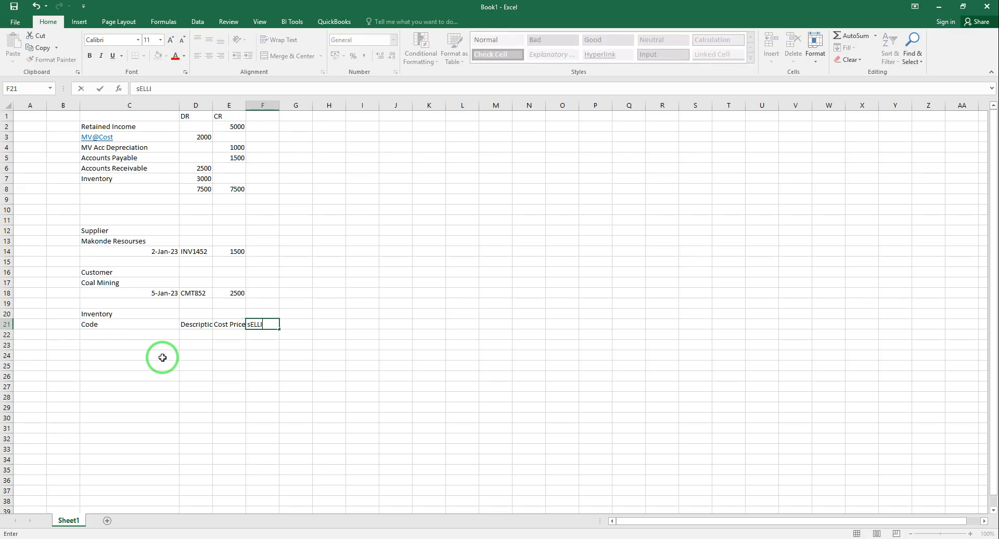
text(ng Price)
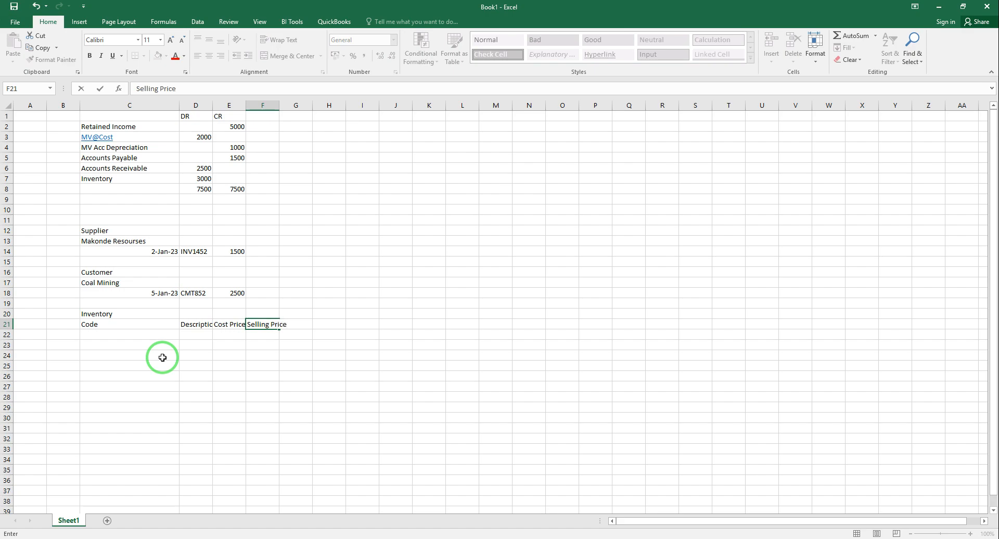
click(250, 346)
Move the Cost Price and Selling Price headings from E21:F21 to F21:G21, dismissing the Office setup dialog.
drag(230, 323, 260, 323)
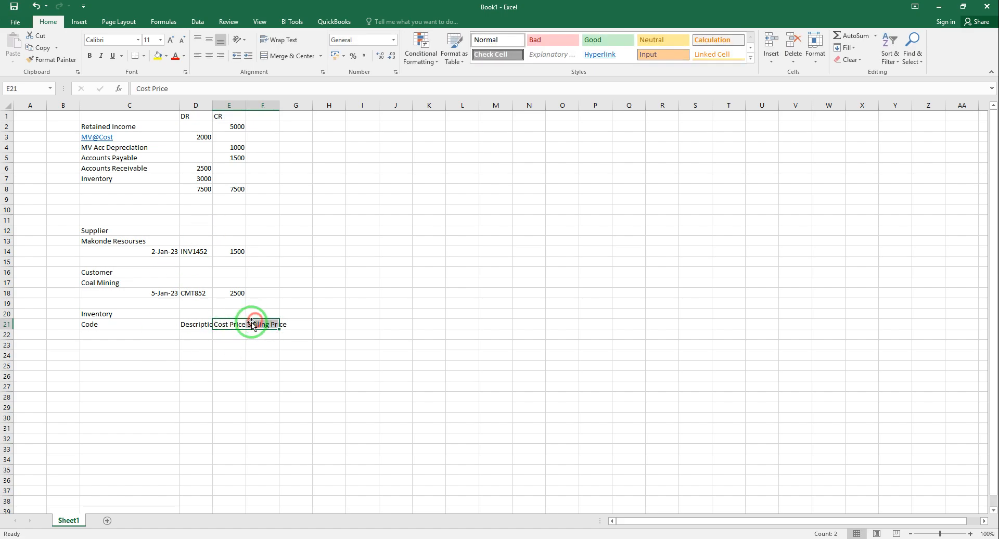
click(39, 38)
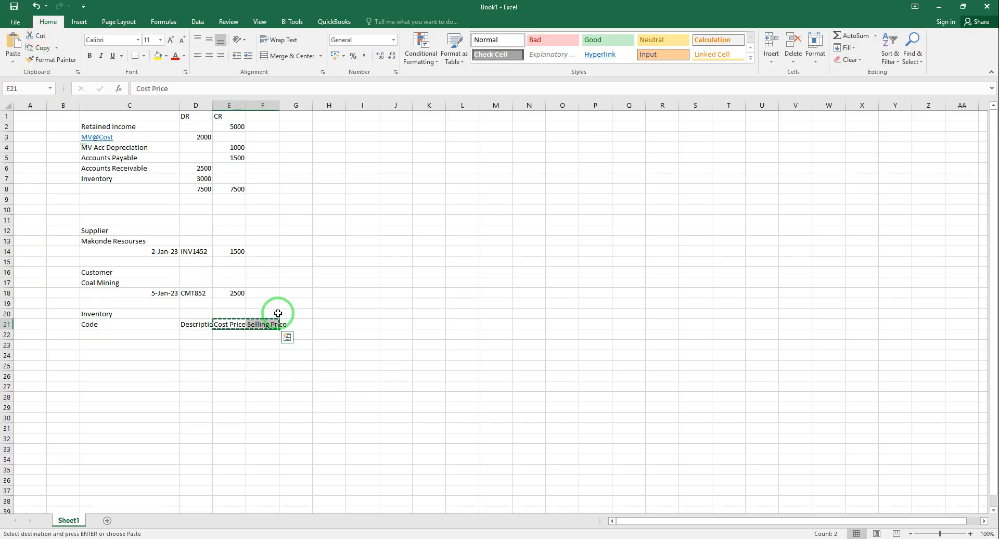
click(265, 324)
click(12, 40)
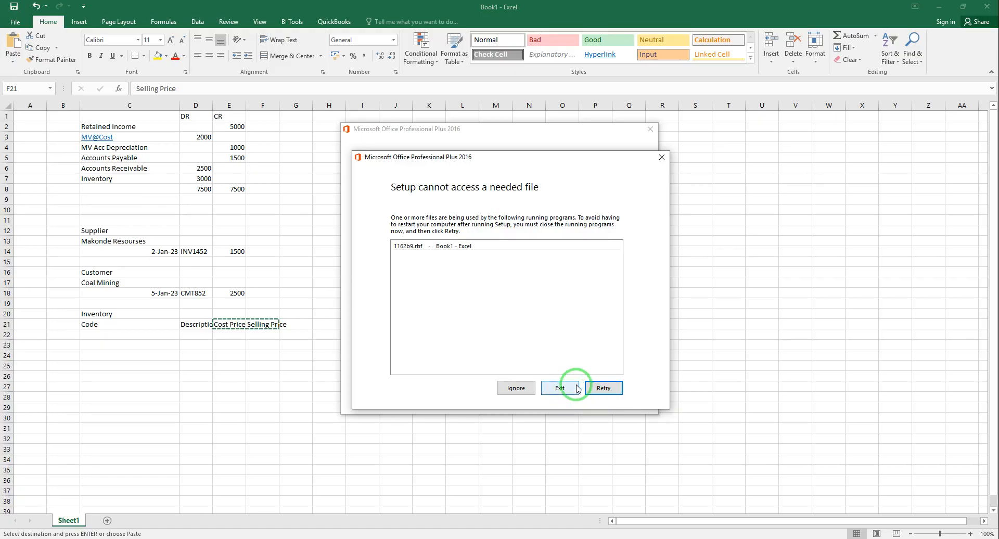
click(569, 390)
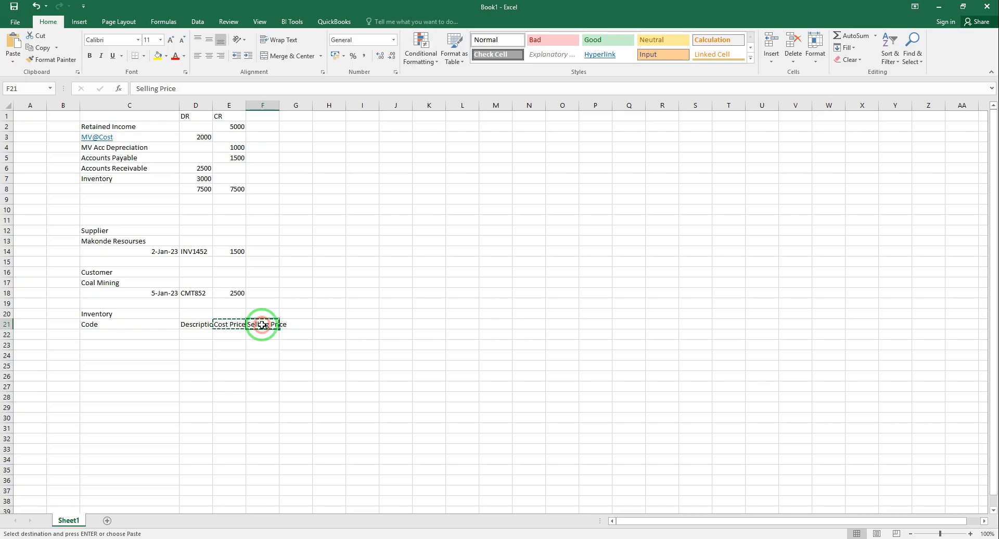
click(13, 46)
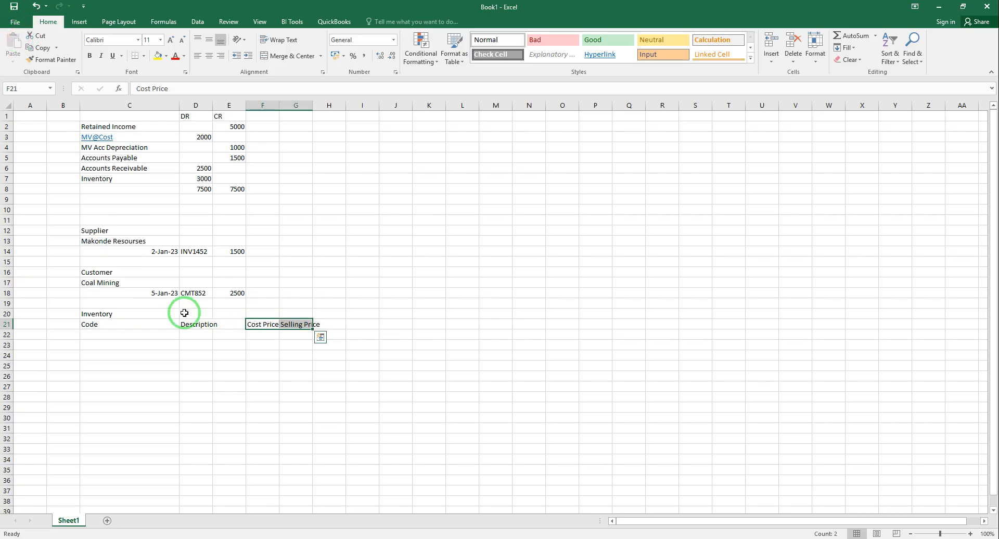
Enter the heading Qty in cell E21 and move to the Code column in row 22.
click(234, 324)
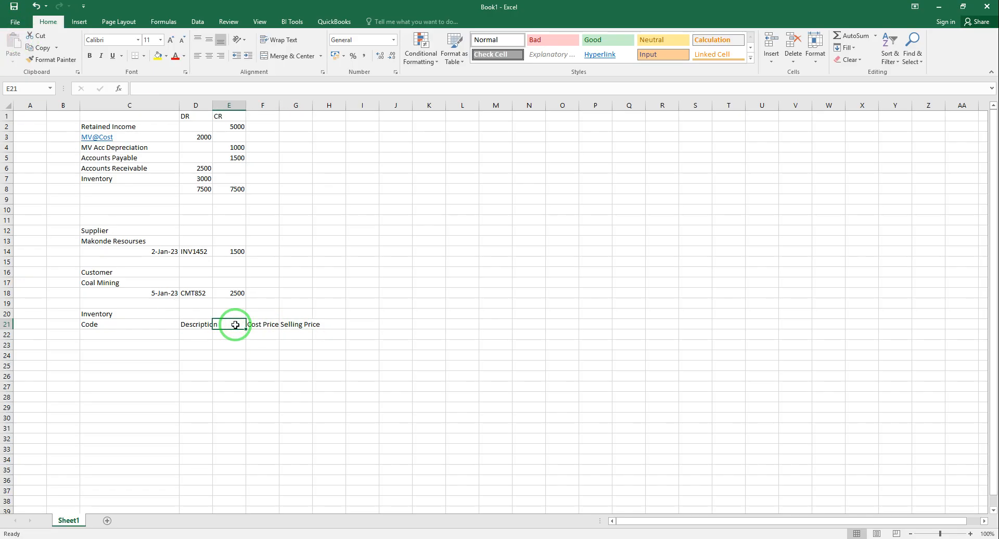
text(Q)
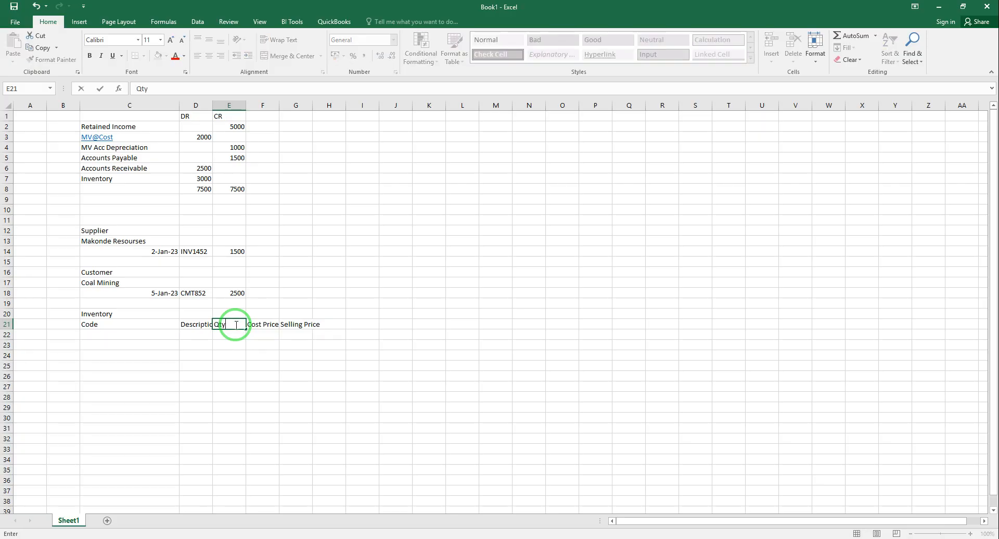
text(ty)
key(Return)
key(Left)
key(Left)
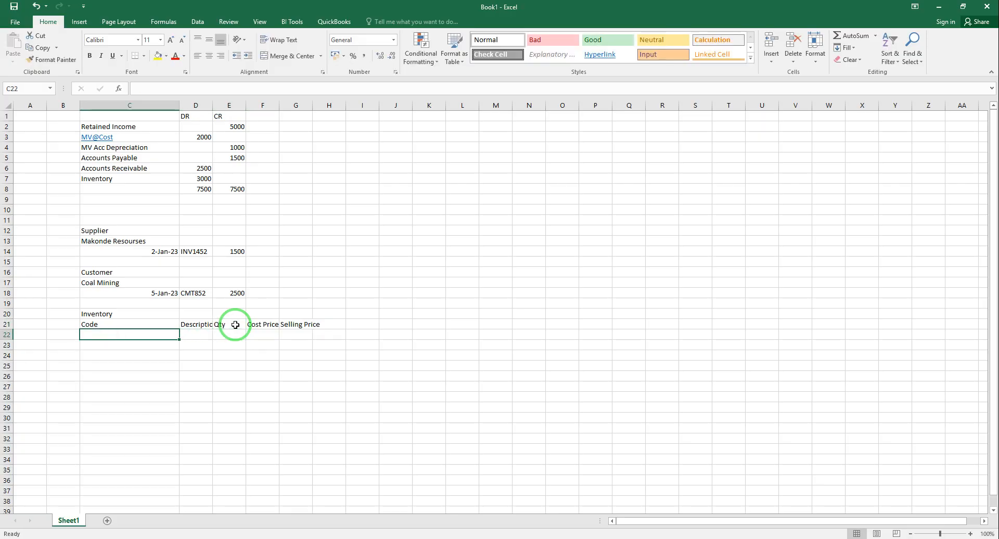
text(Code)
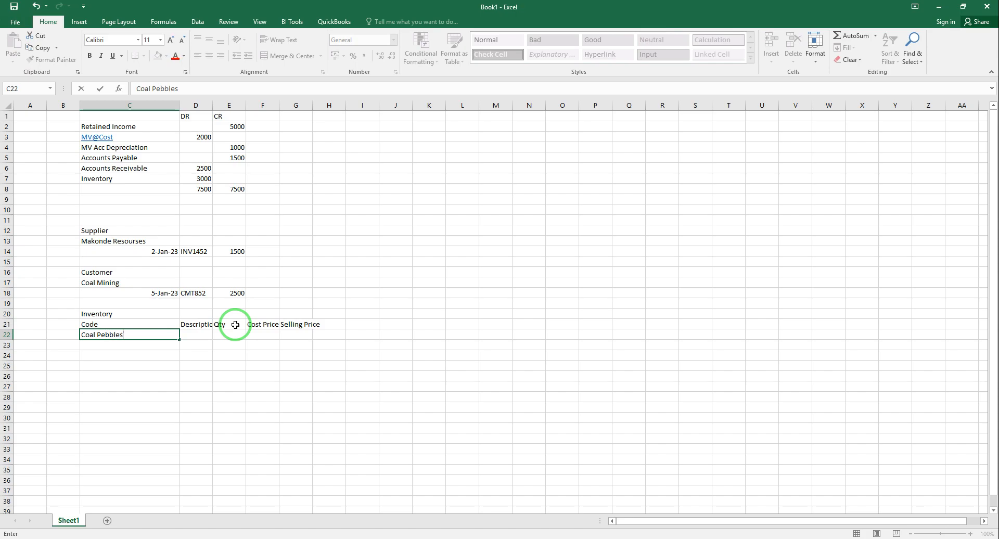
key(Tab)
key(Left)
key(Left)
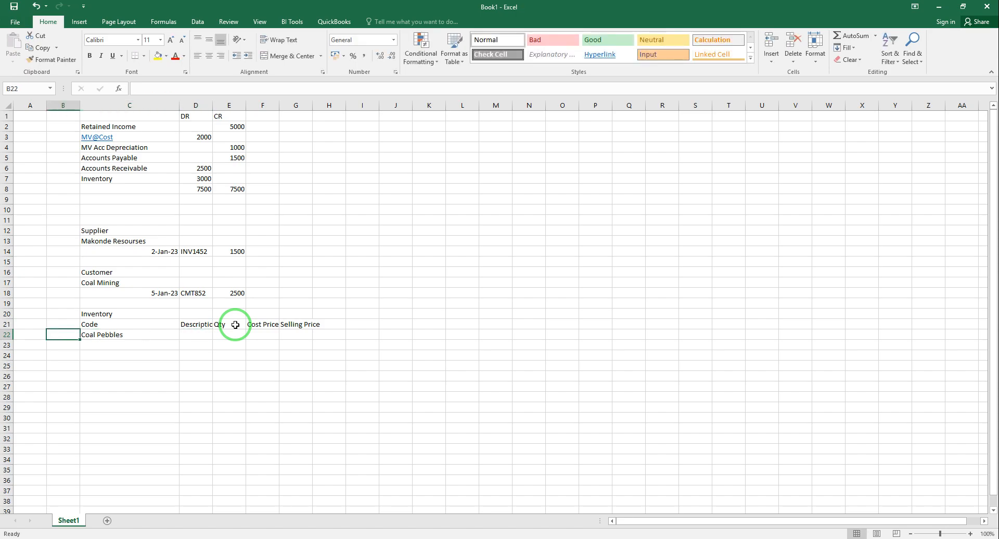
key(Right)
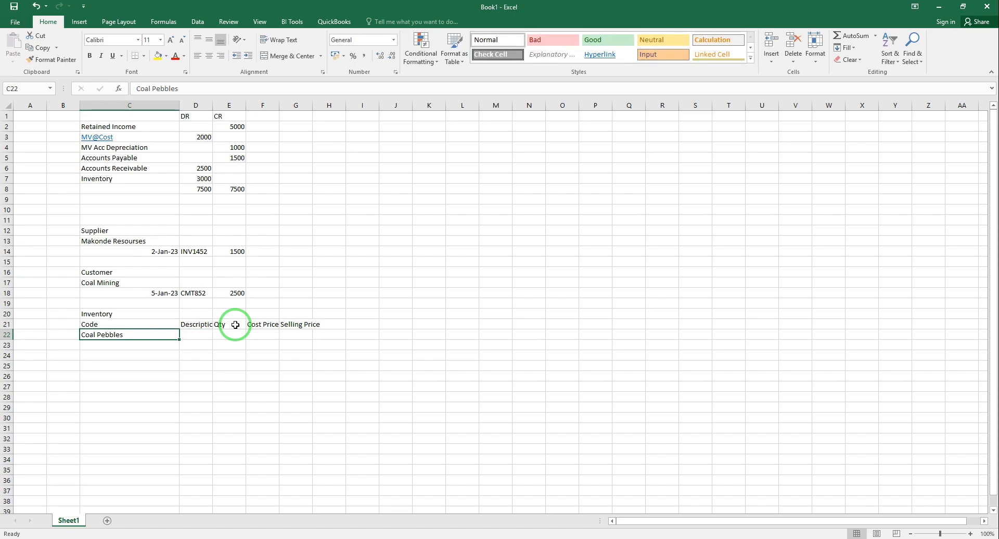
Enter the item code CP001 in cell C22 and the description Coal Pebbles in D22.
text(cp)
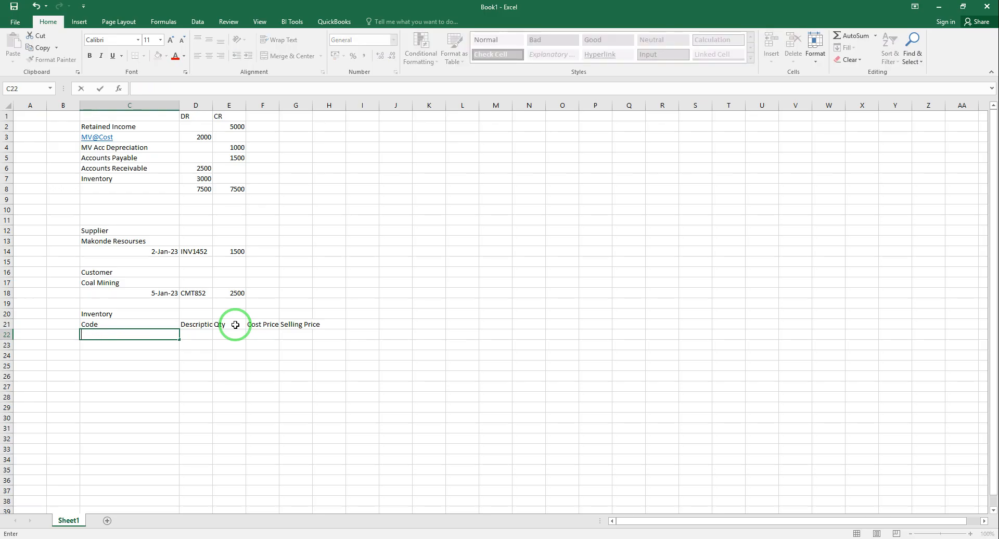
text(CP001)
key(Tab)
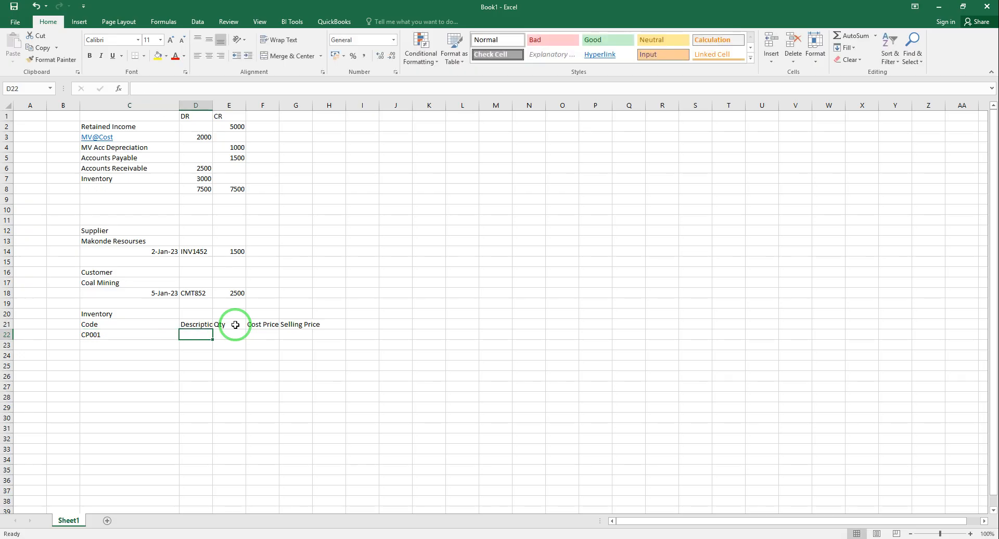
text(Coal Pebbles)
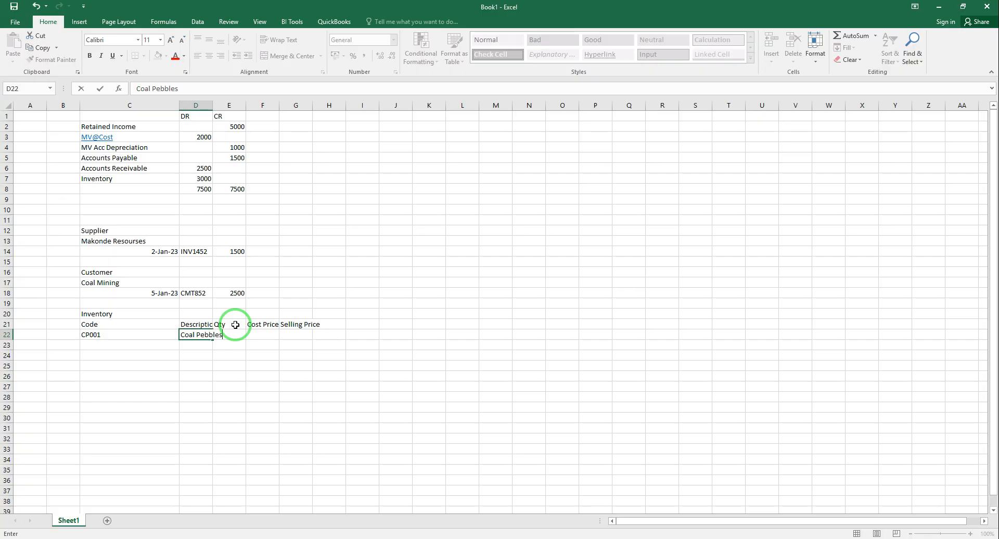
key(Tab)
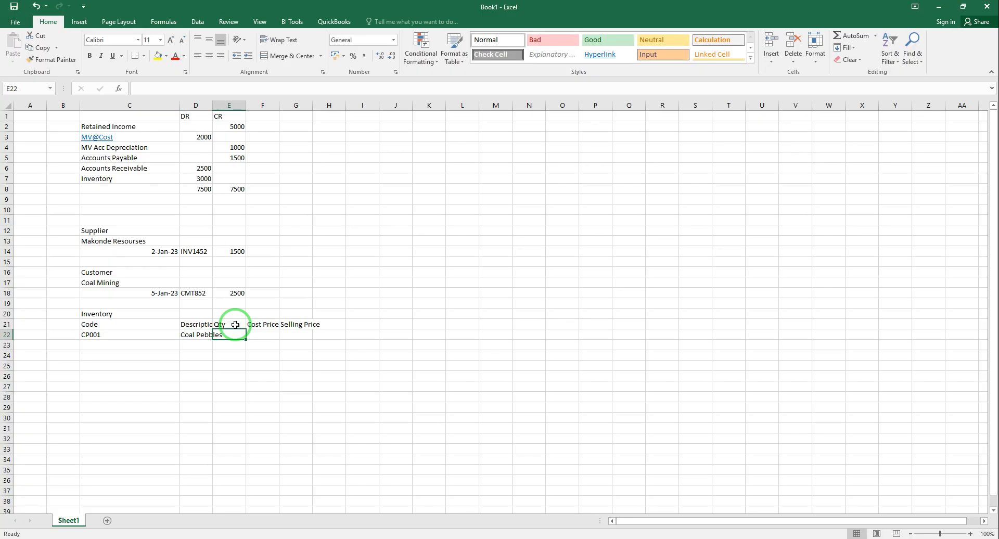
Complete the CP001 row with quantity 100, cost price 250 and selling price 530 in cells E22 to G22.
text(100)
key(Tab)
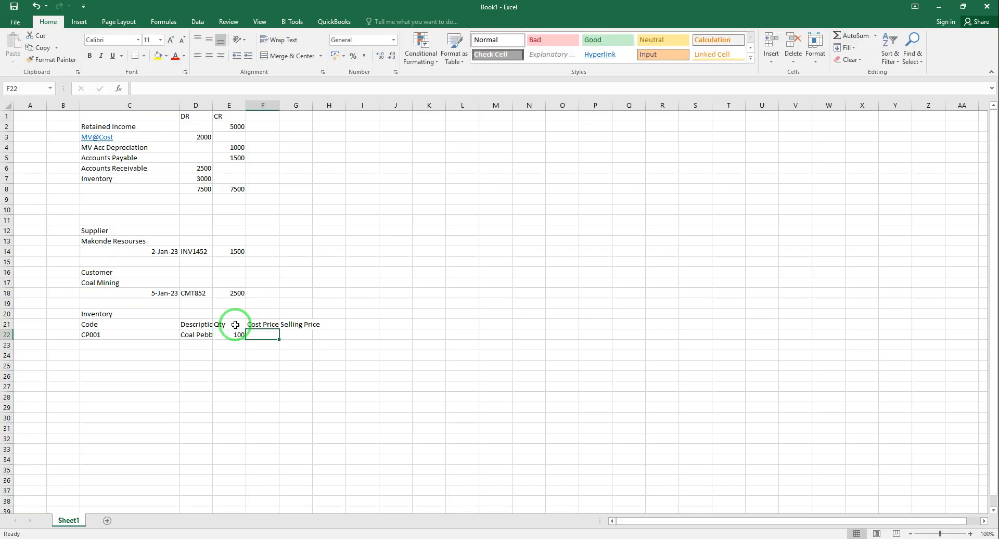
text(250)
key(Tab)
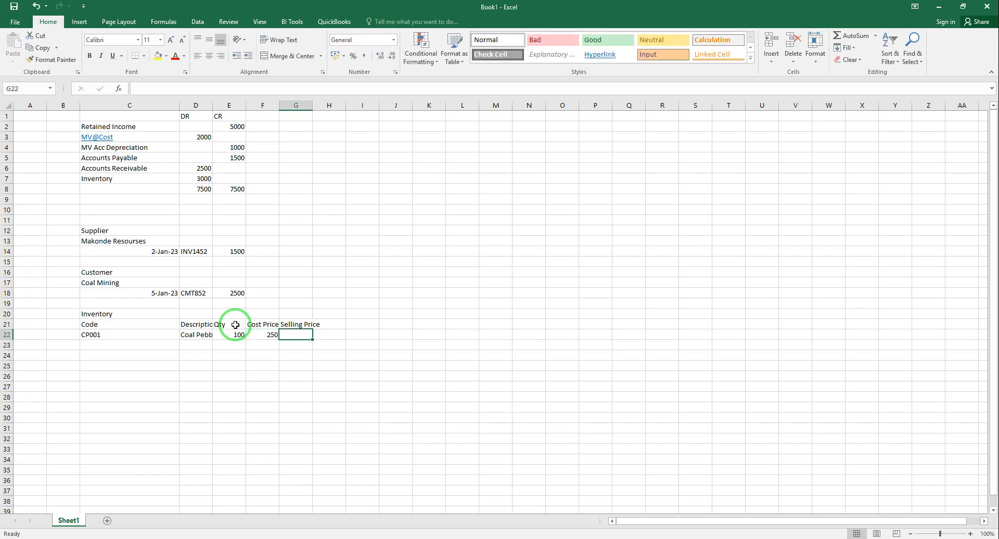
text(530)
key(Return)
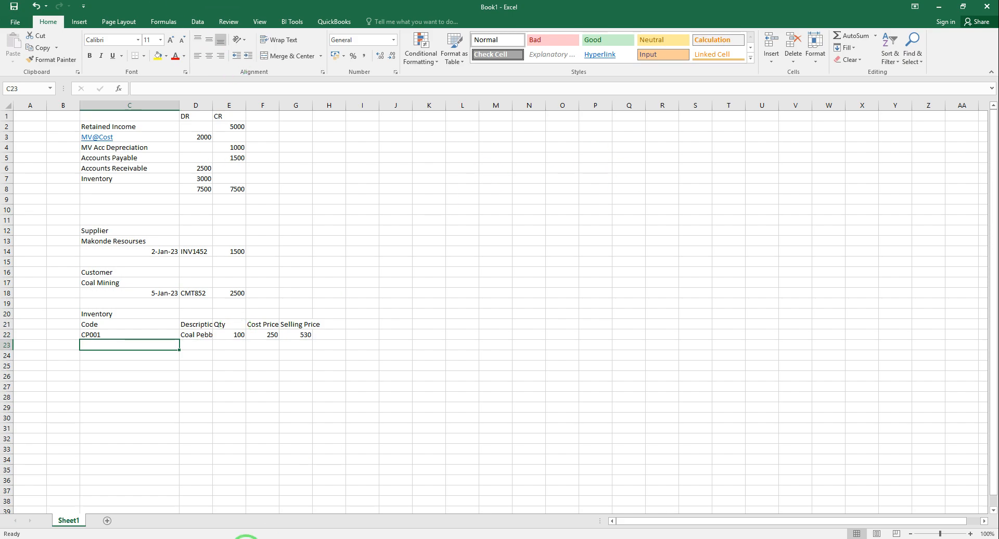
Switch to Sage Pastel, close the Process Journals window and dismiss the Office setup dialog.
click(246, 538)
click(244, 538)
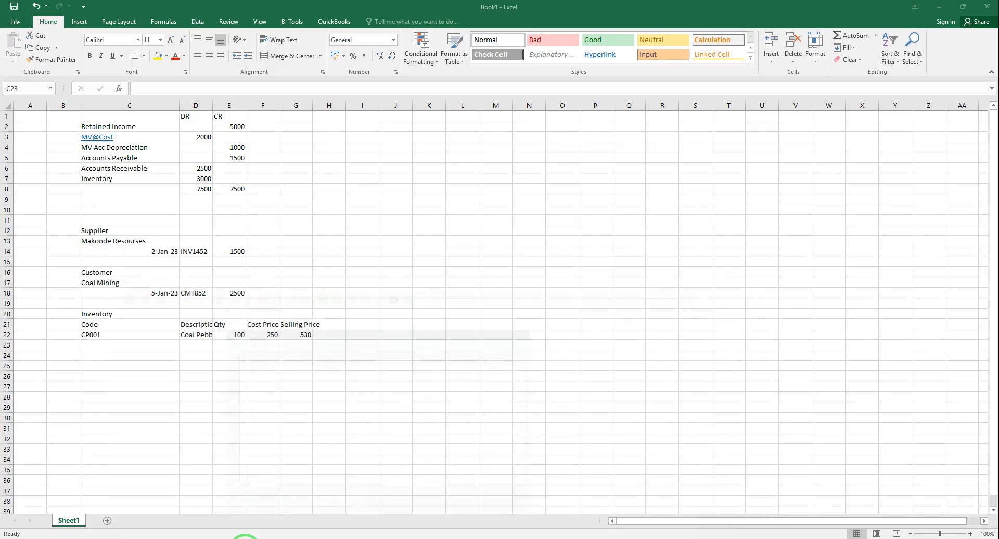
click(244, 538)
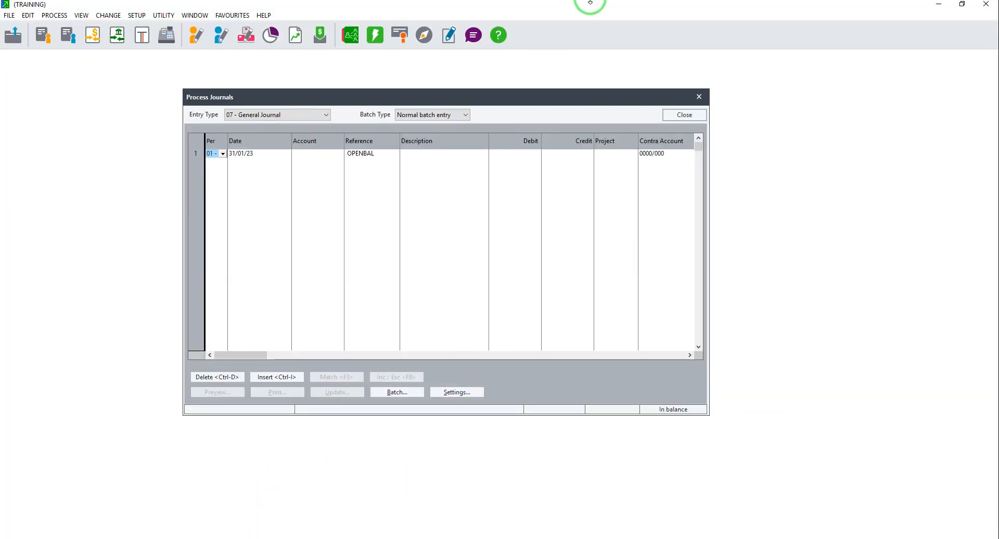
click(692, 117)
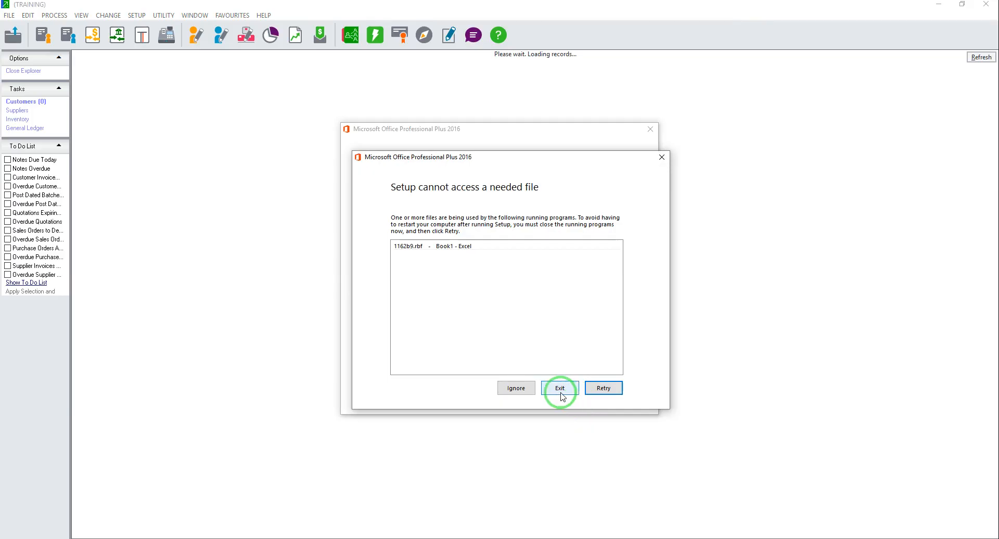
click(560, 390)
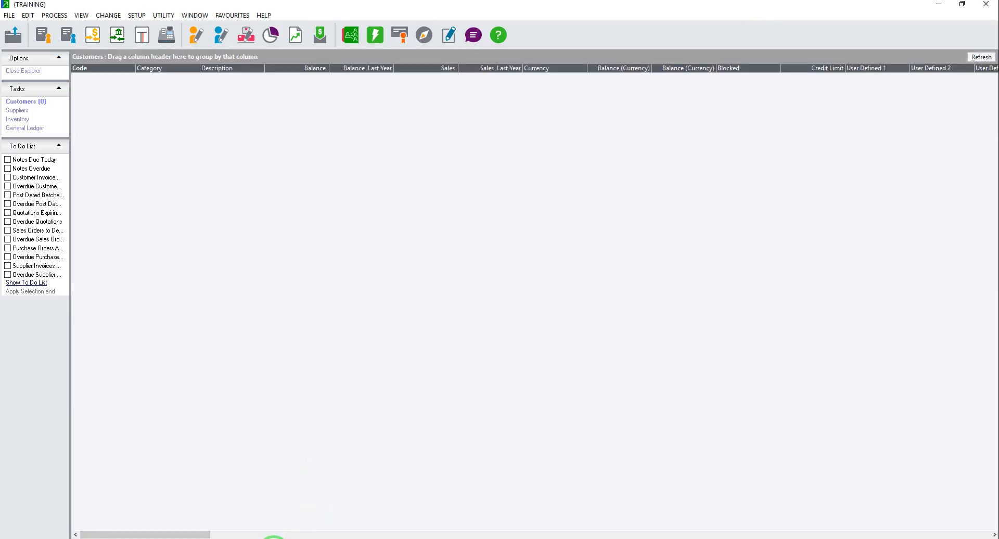
Switch to Excel and review the Accounts Payable, Accounts Receivable and Inventory lines and the supplier details in rows 12 to 14.
click(271, 537)
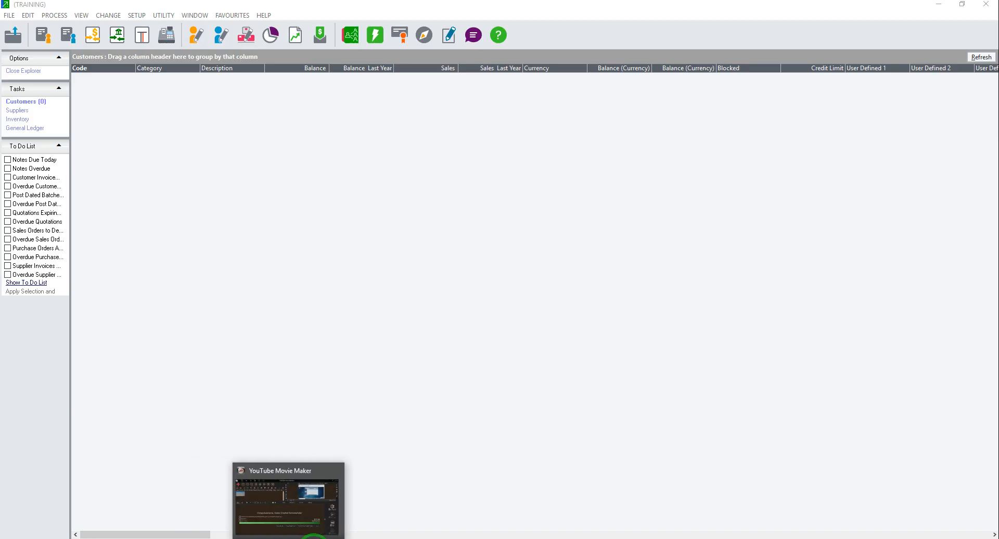
click(322, 536)
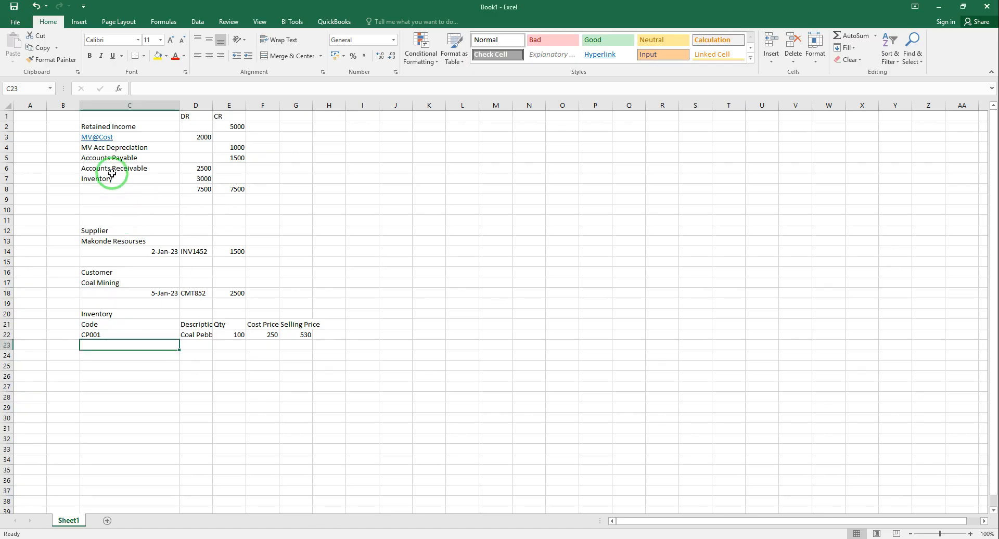
drag(109, 161, 131, 174)
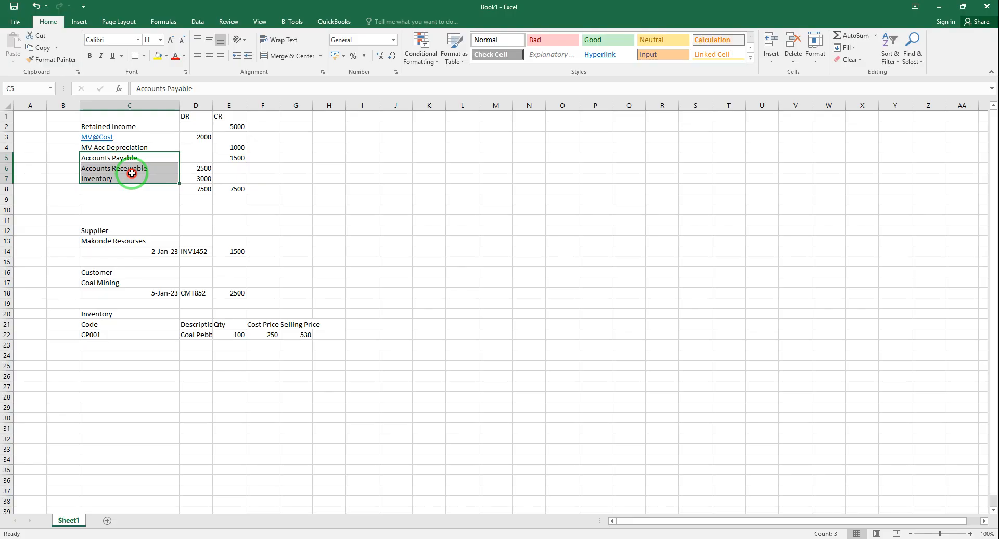
drag(132, 174, 132, 174)
drag(89, 231, 212, 255)
click(91, 242)
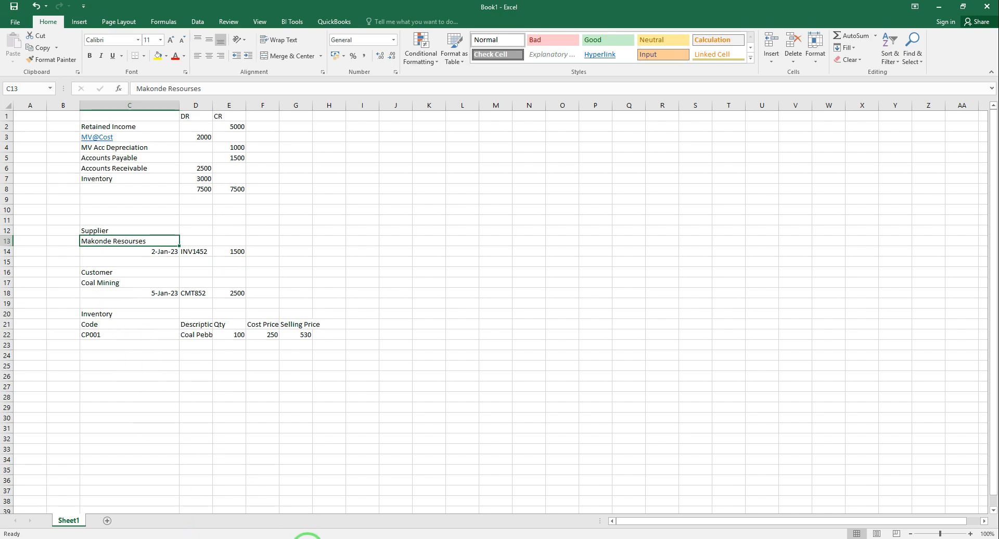
Switch to Sage Pastel and create supplier account S001 with the description Makonde Resources, saving it and closing the supplier editor.
click(248, 536)
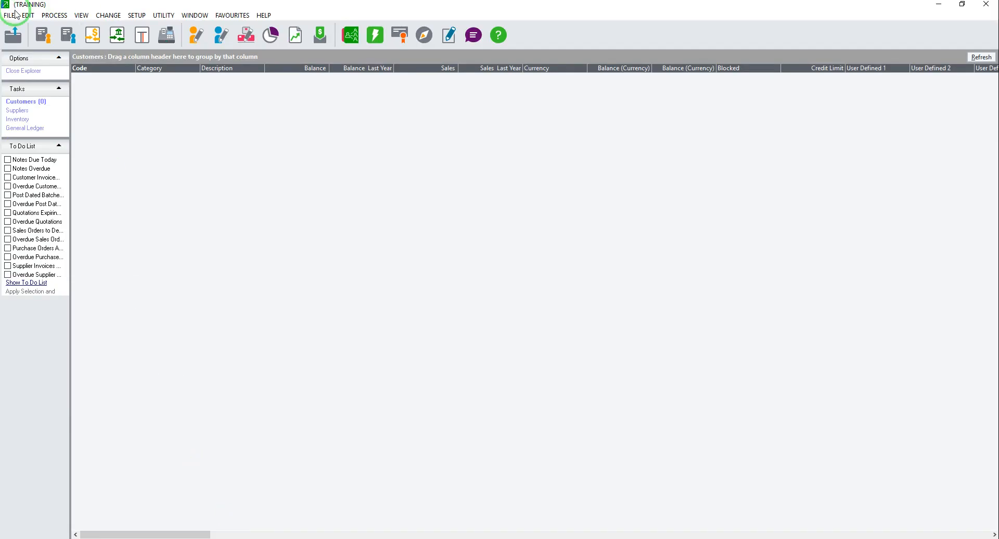
click(32, 16)
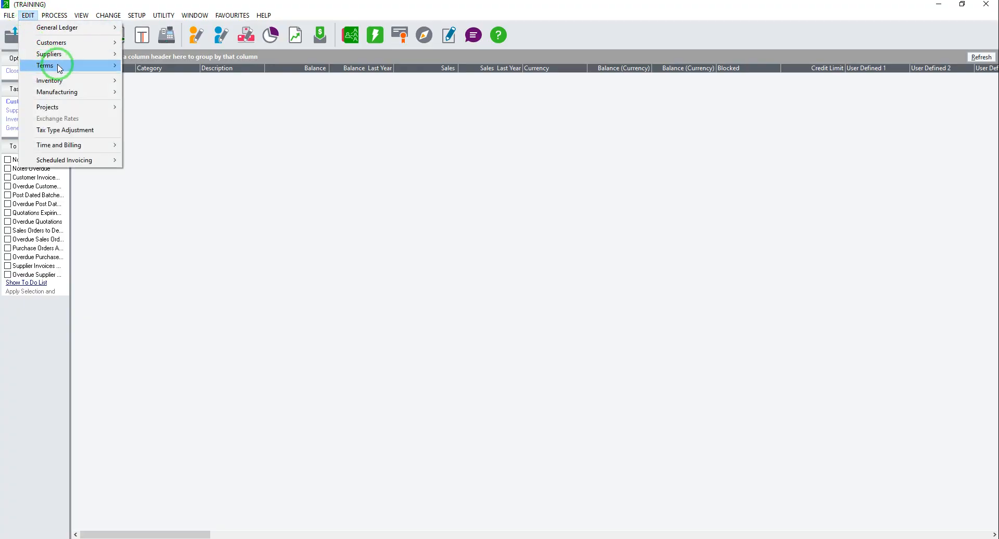
mouse_move(62, 61)
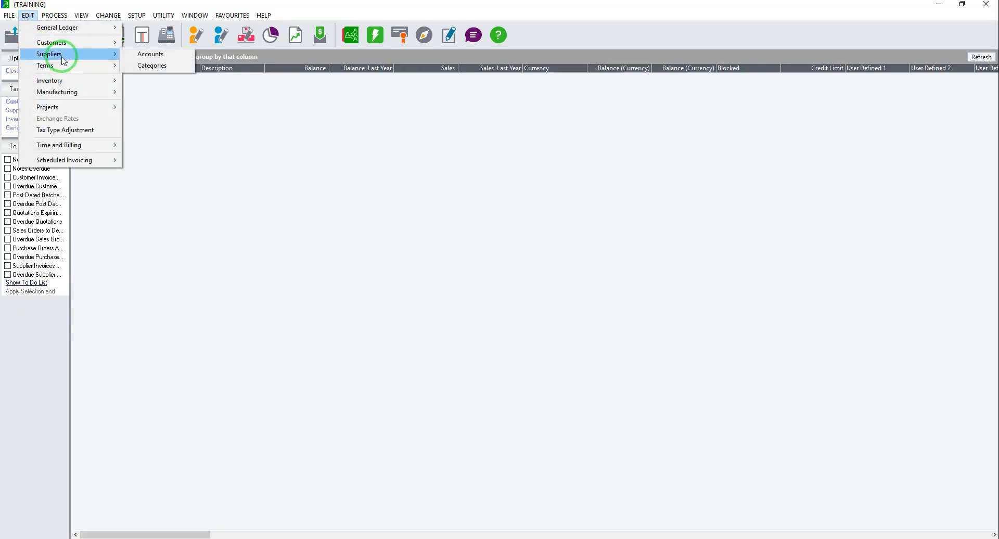
click(150, 55)
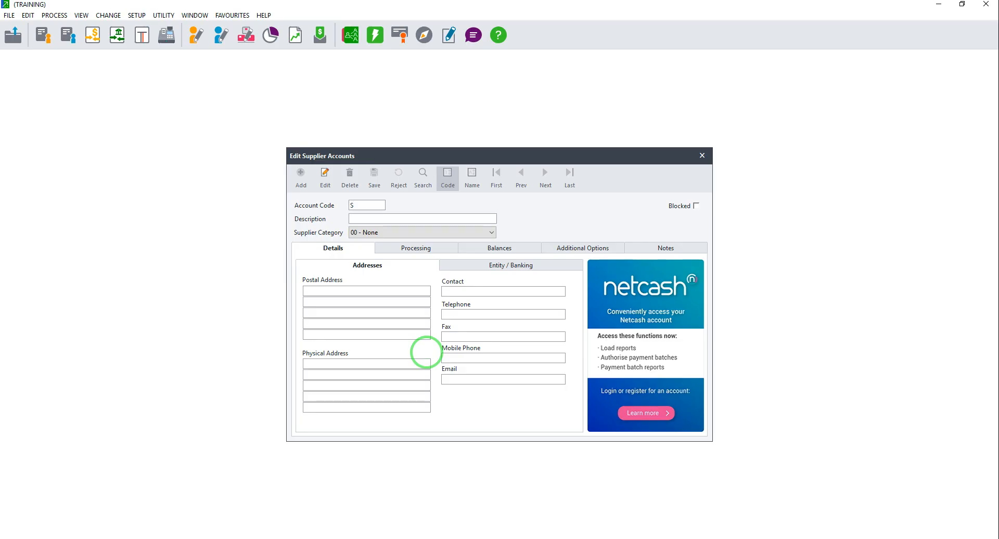
key(Tab)
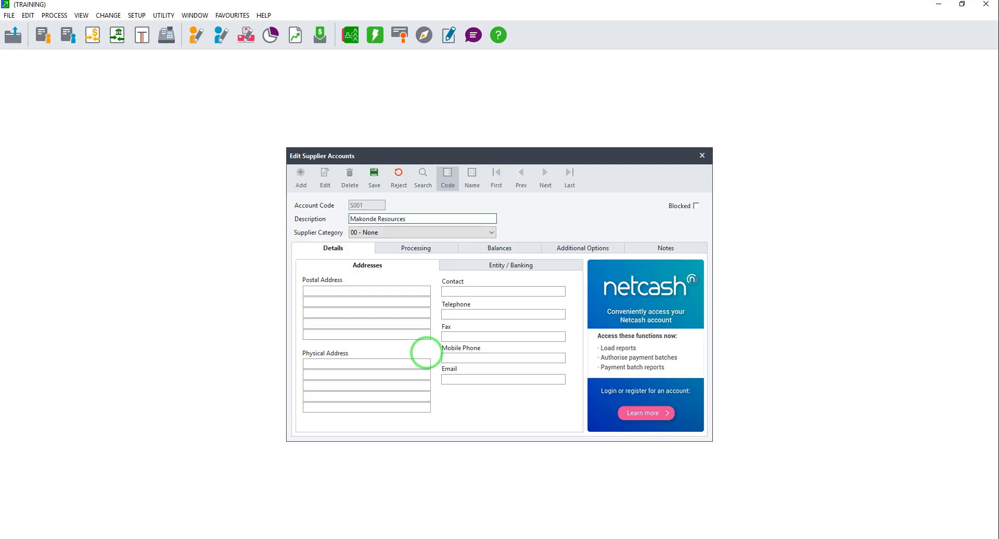
click(307, 291)
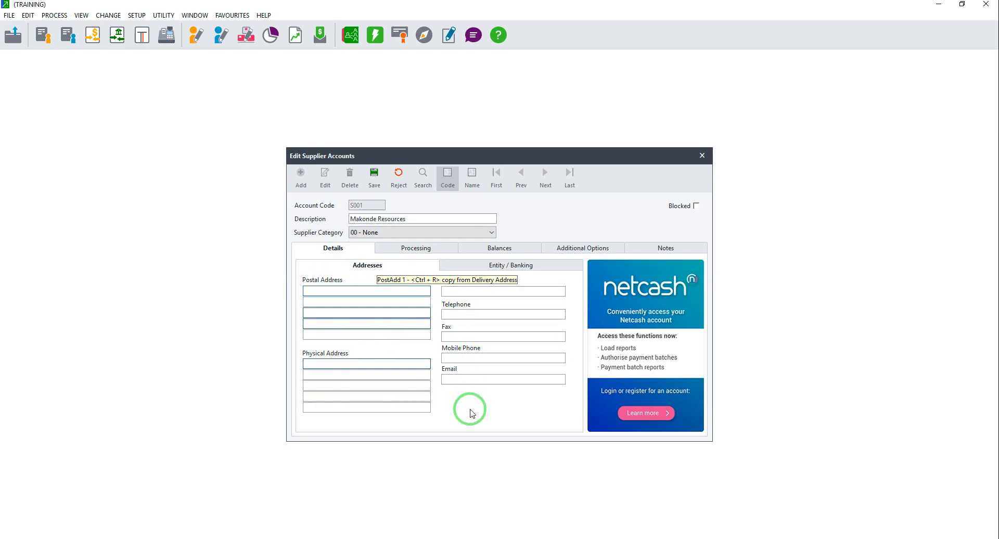
click(374, 173)
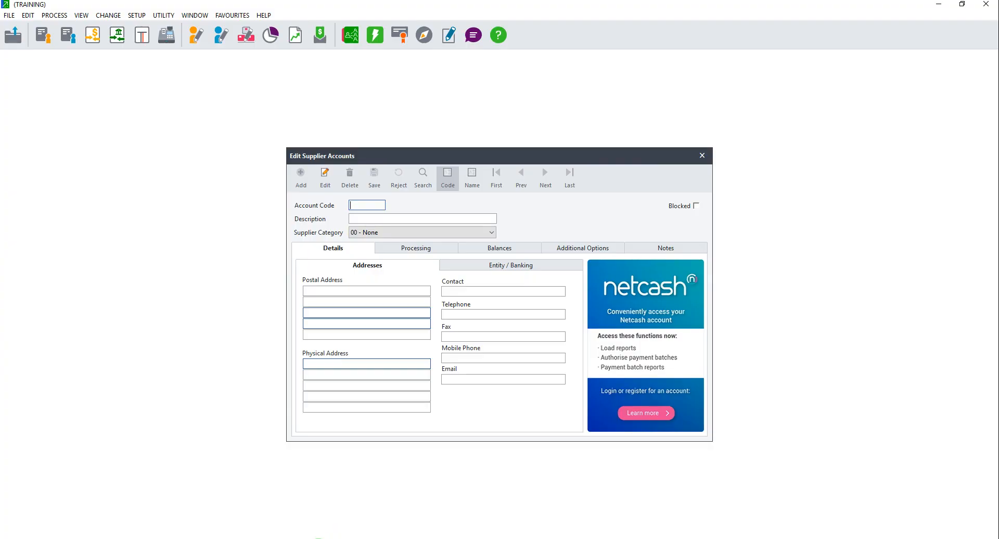
click(704, 154)
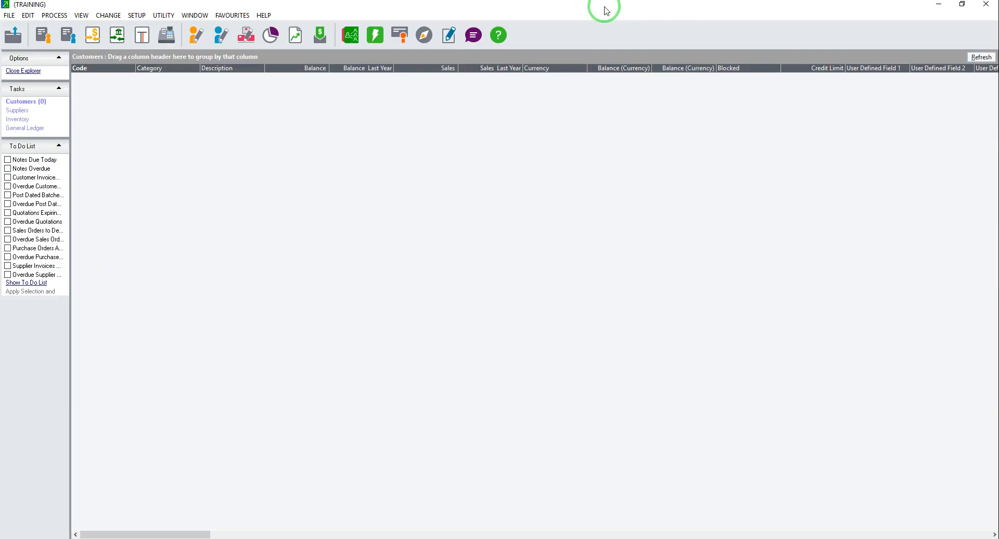
Create customer account C001 with the description Coal Mining, checking the name in Excel, saving it and closing the customer editor.
click(27, 15)
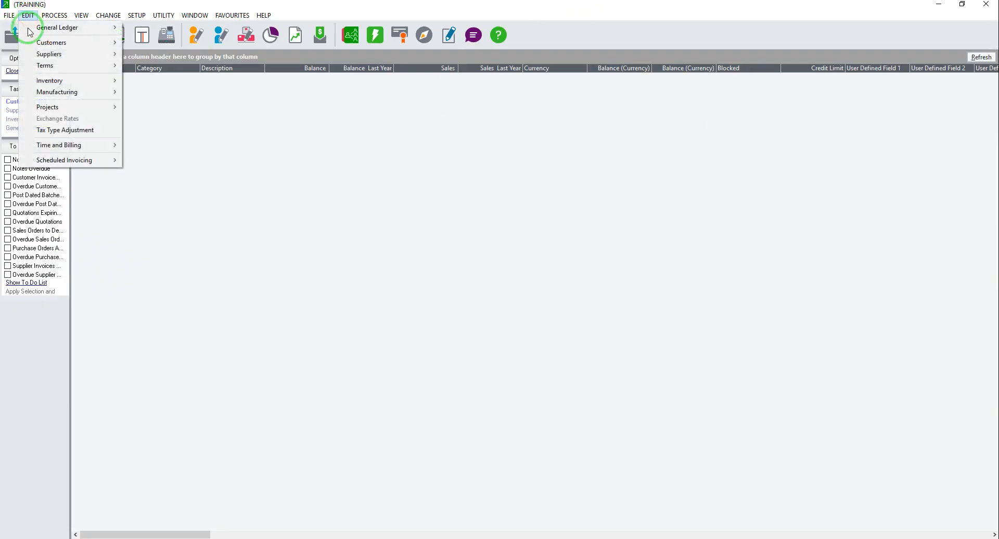
mouse_move(49, 47)
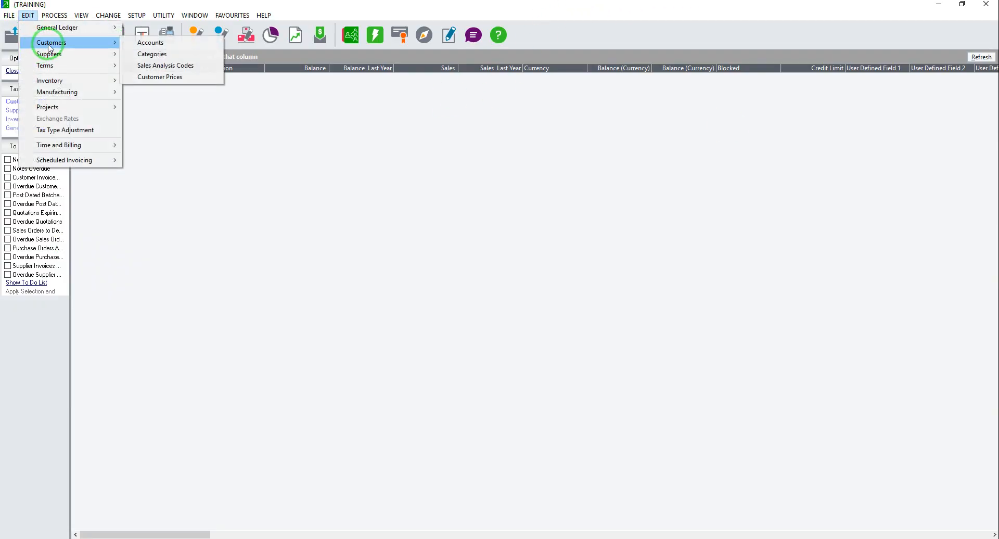
click(153, 42)
click(326, 538)
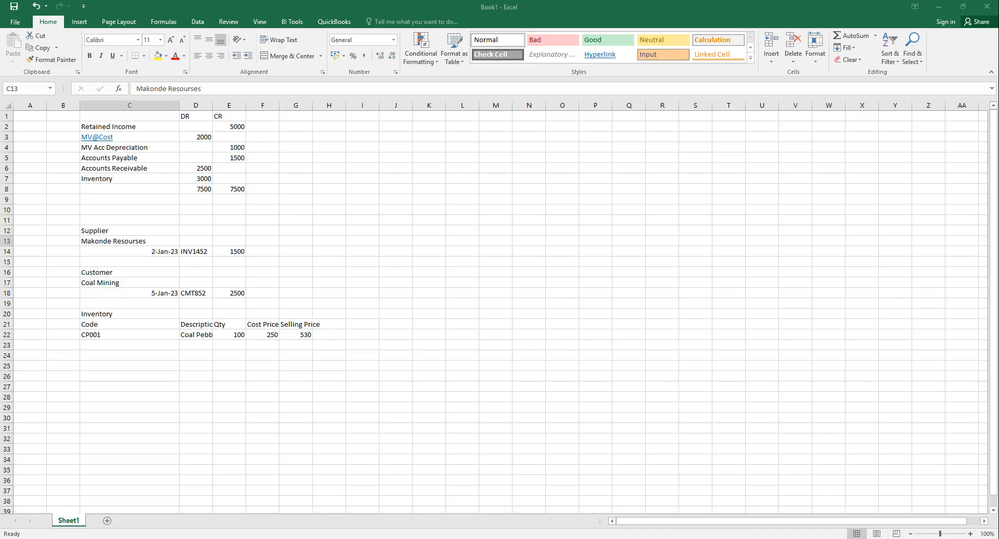
click(318, 538)
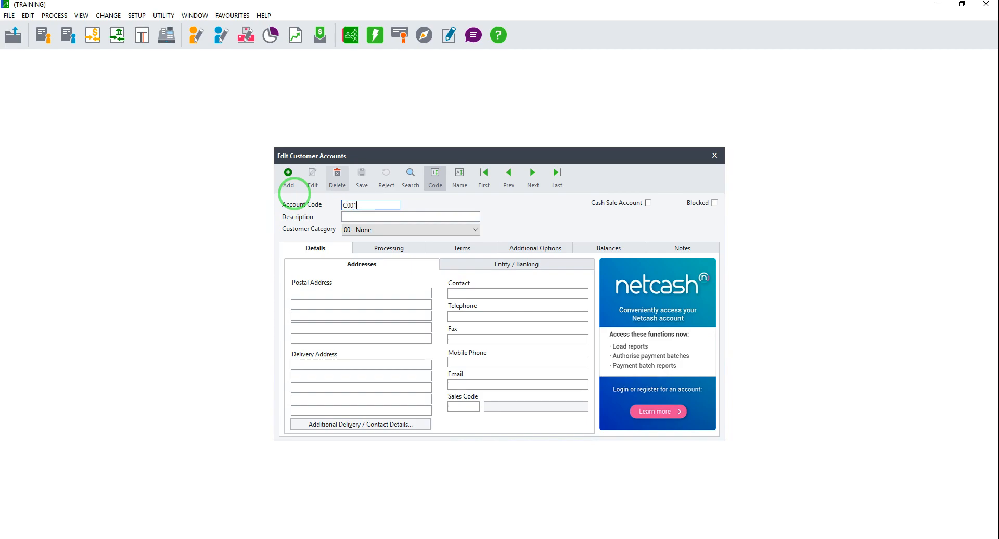
key(Tab)
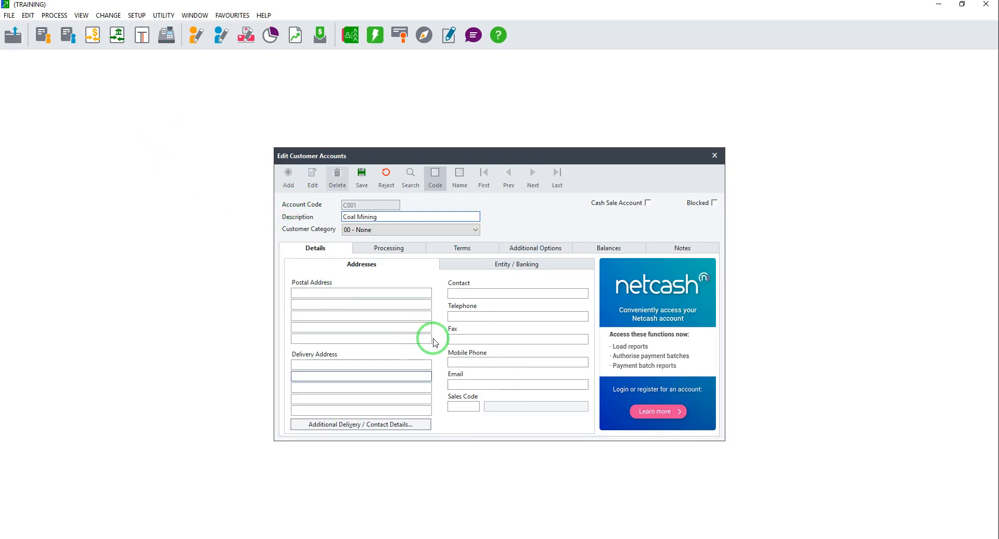
click(361, 179)
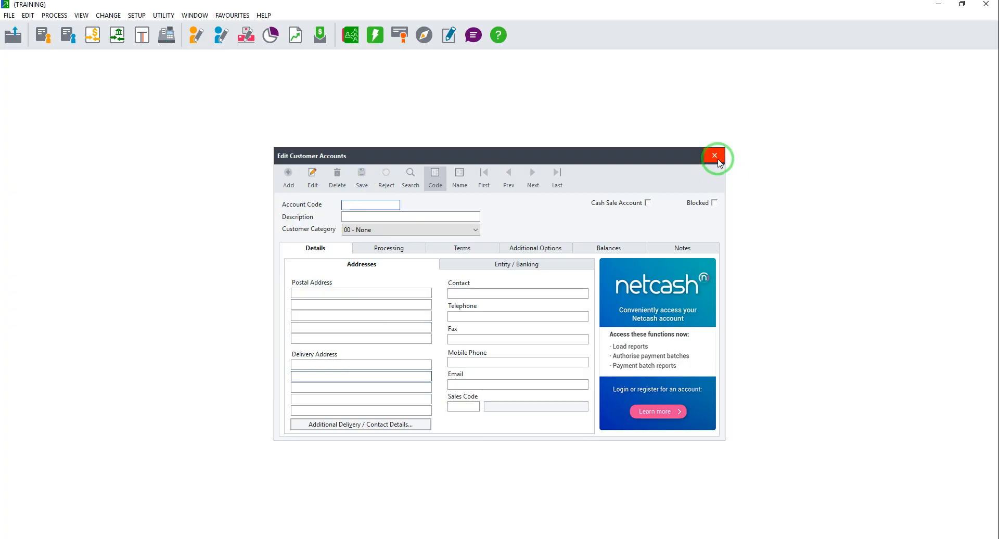
click(715, 156)
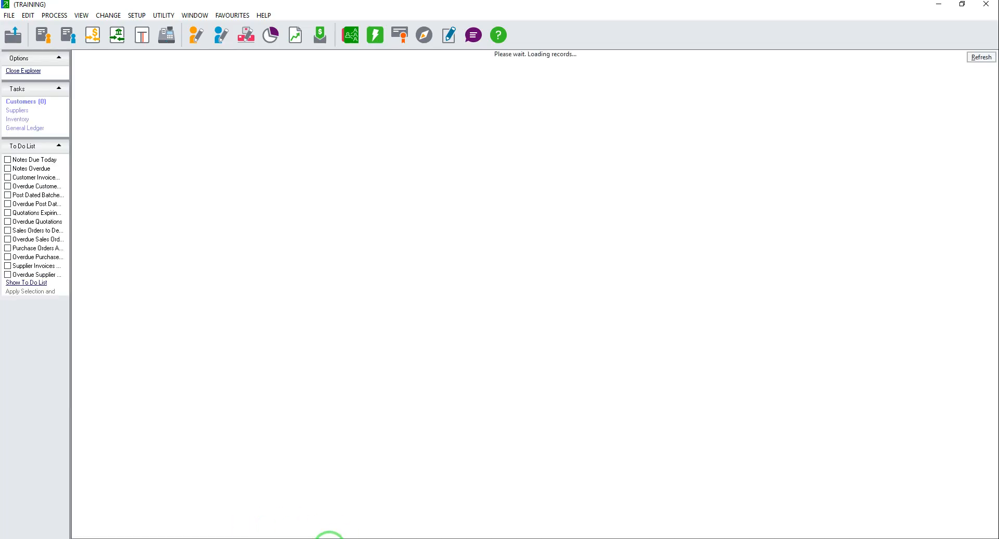
Review the inventory details in Excel rows 20 to 22 and open the inventory item editor in Sage Pastel.
click(318, 538)
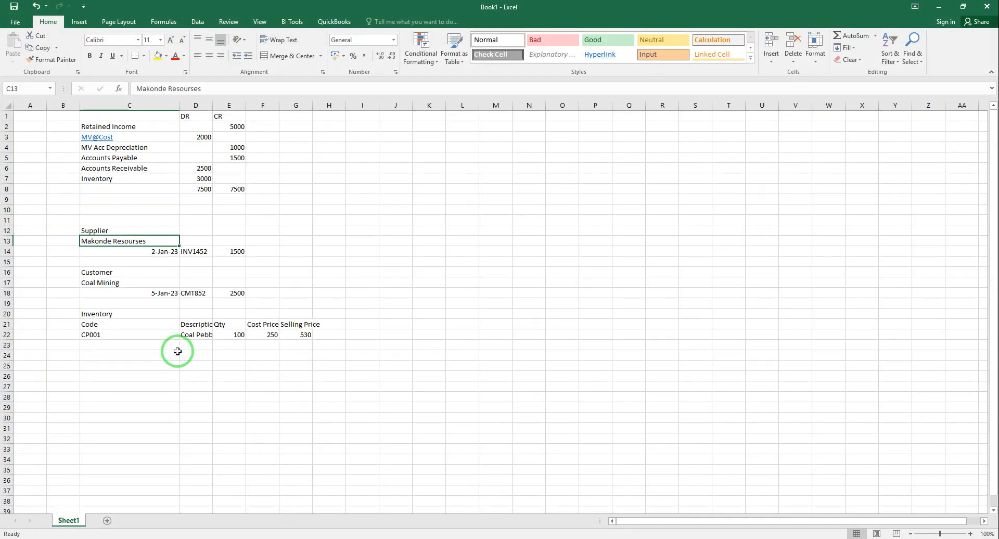
drag(89, 314, 293, 334)
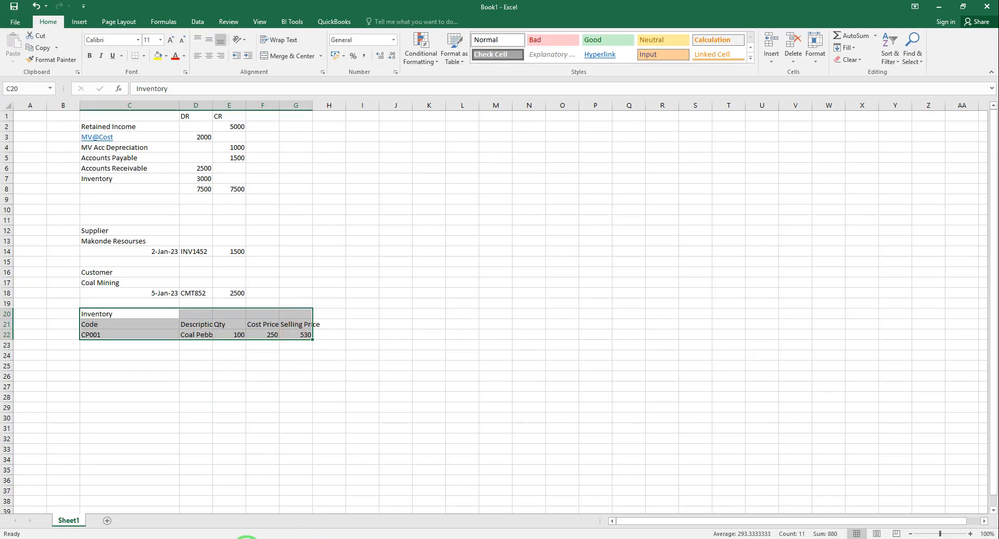
click(247, 538)
click(27, 16)
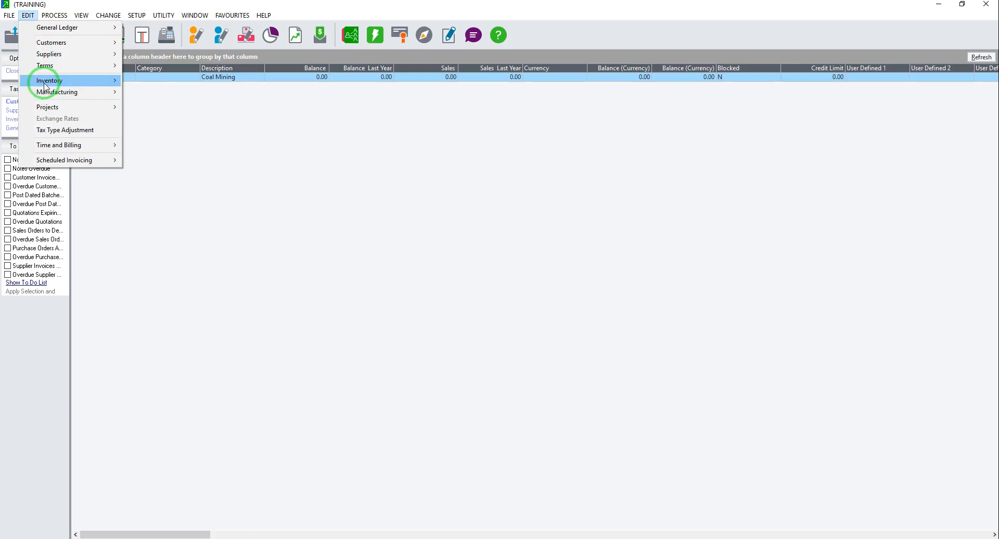
mouse_move(25, 82)
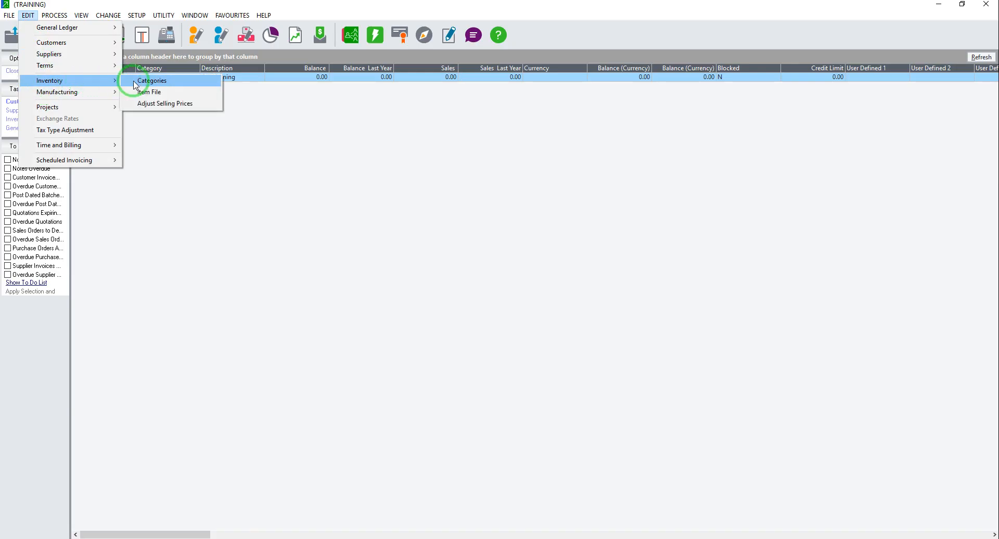
click(150, 92)
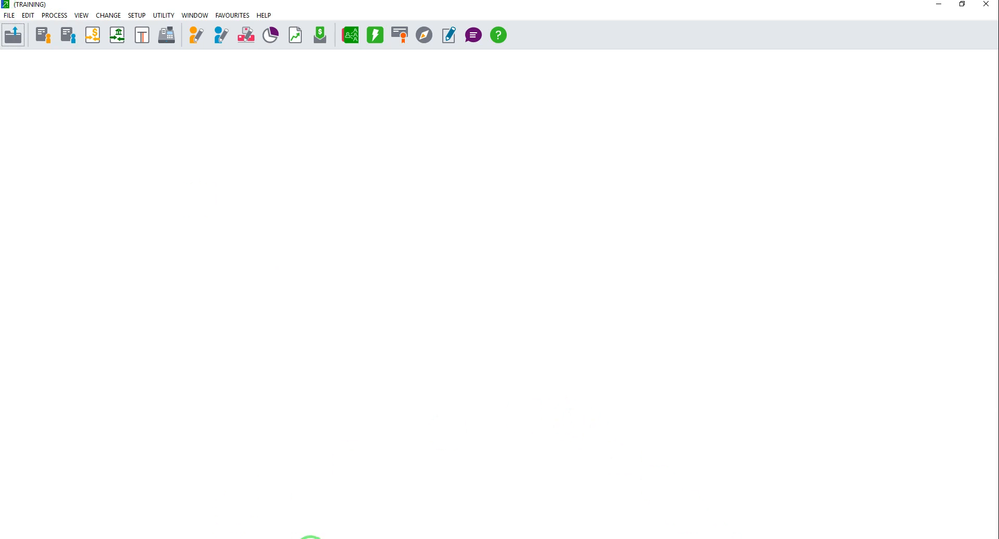
Check the item code in Excel and enter inventory item CP001 with description Coal Pebbles and last unit cost 250 in Sage Pastel.
click(311, 538)
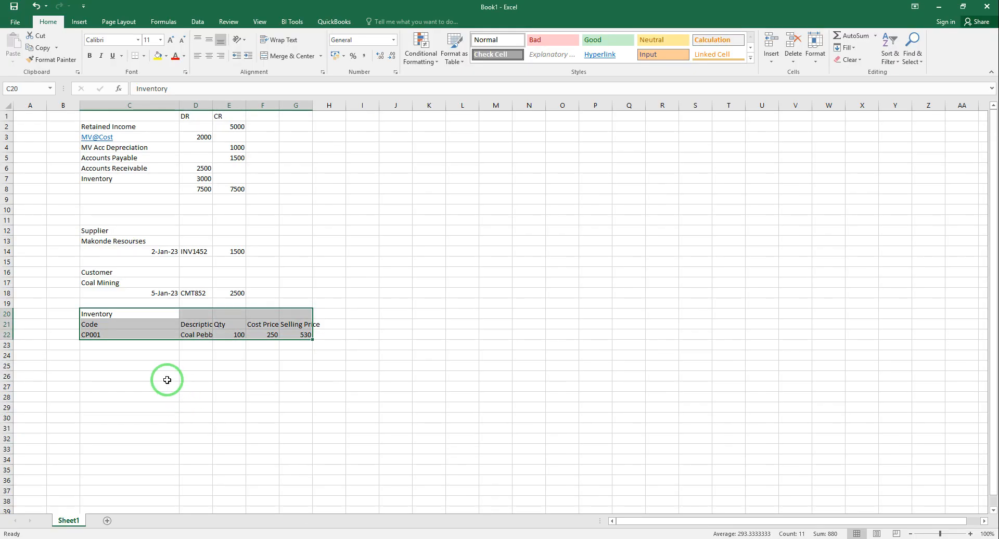
click(242, 537)
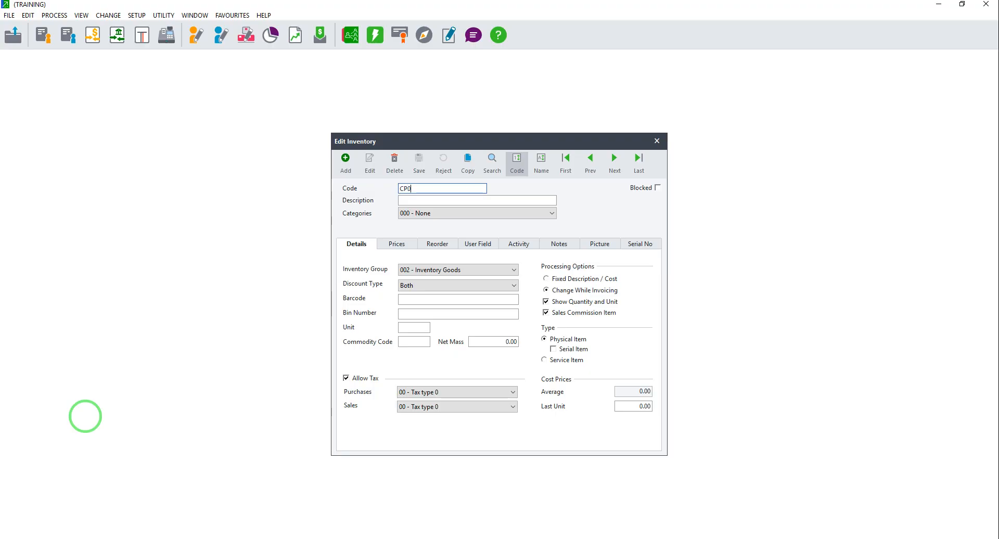
text(01)
key(Tab)
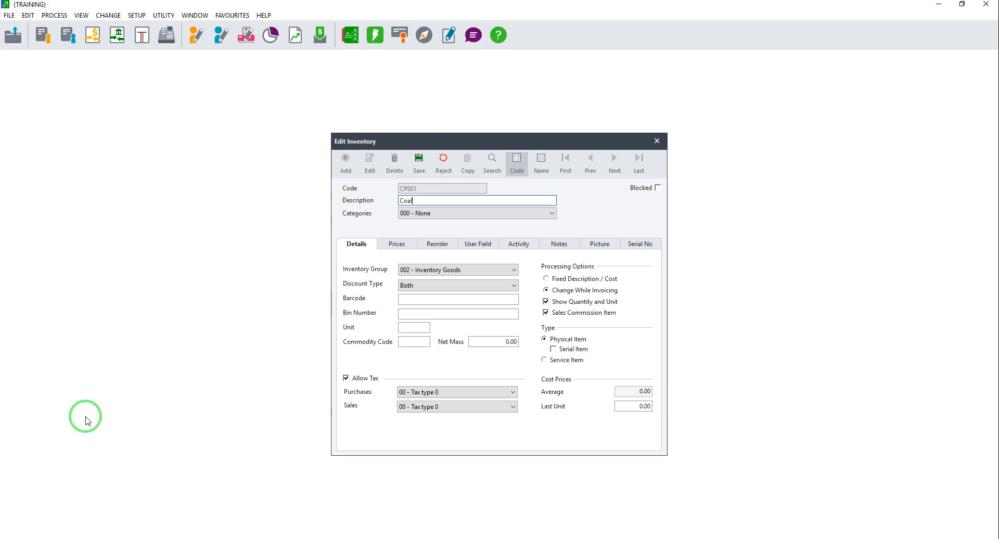
text(Coal Pebbles)
click(623, 407)
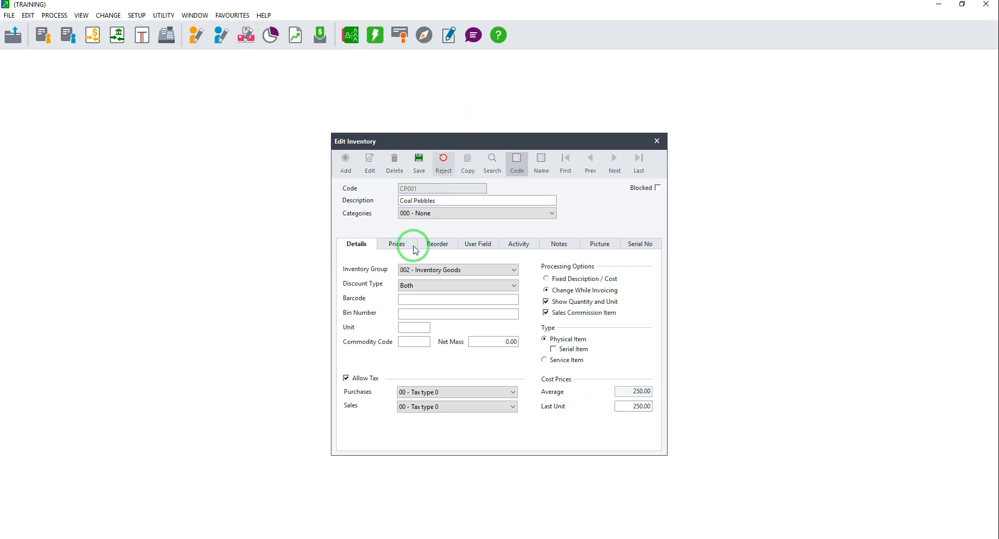
Set the item's Price List 1 inclusive selling price to 530, save it, and close the inventory editor and the advert popup.
click(397, 243)
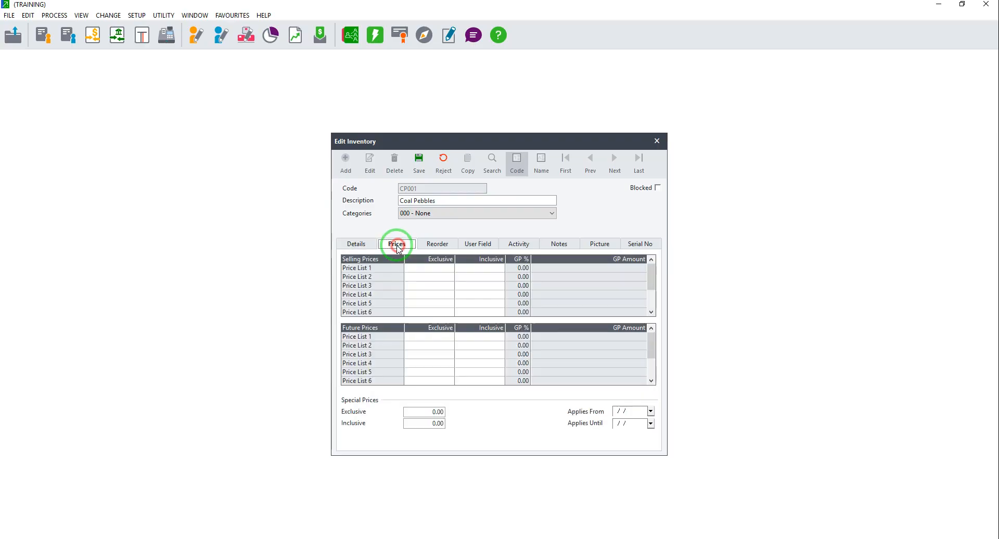
click(468, 268)
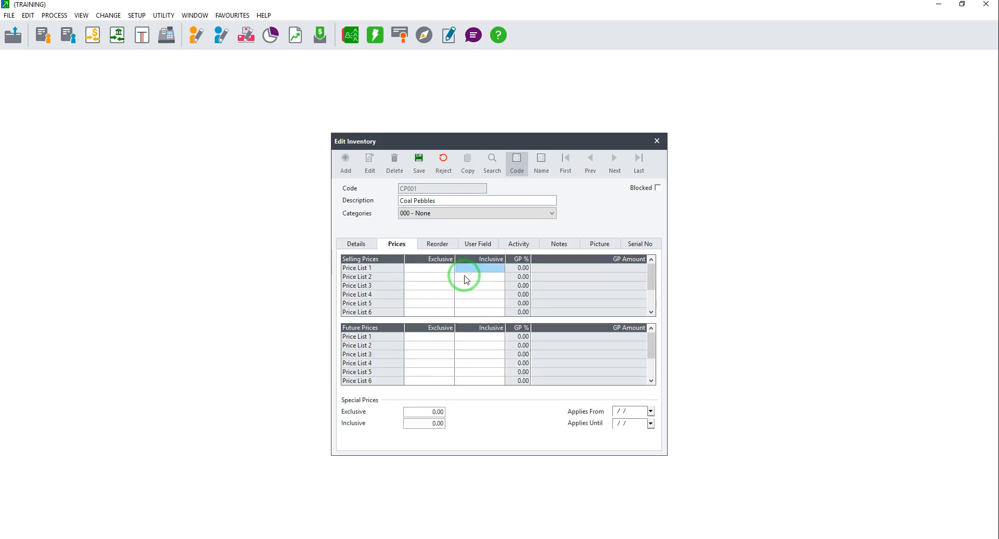
text(530)
key(Return)
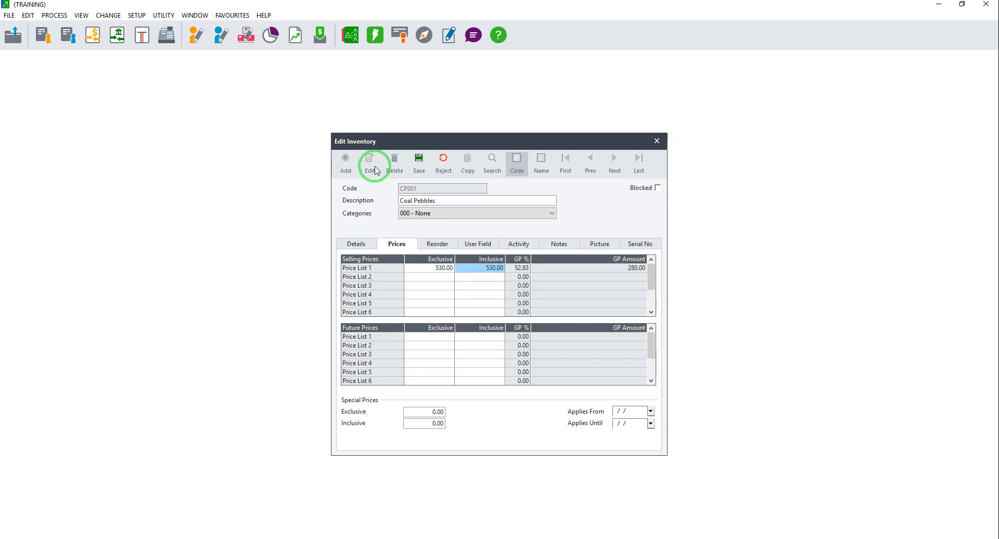
click(419, 163)
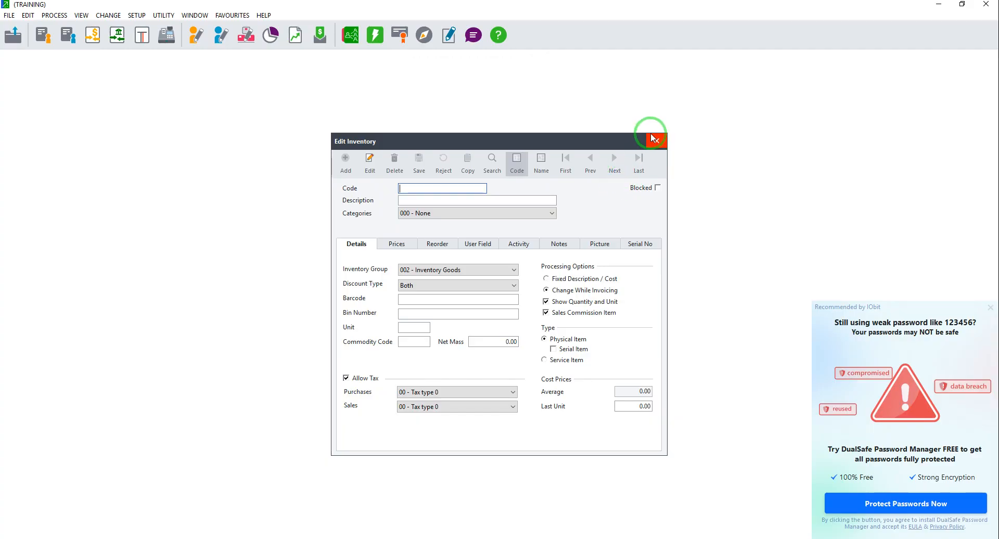
click(654, 140)
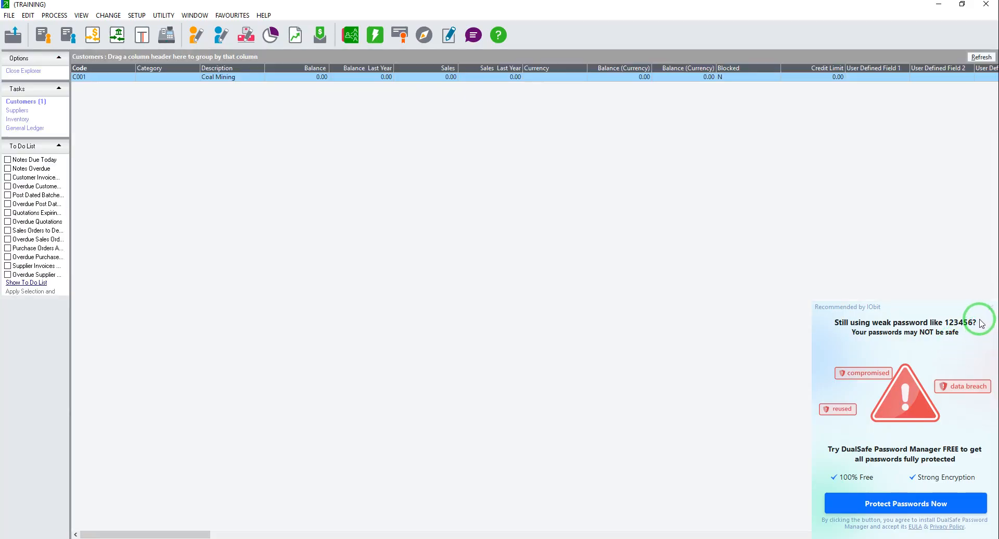
click(990, 307)
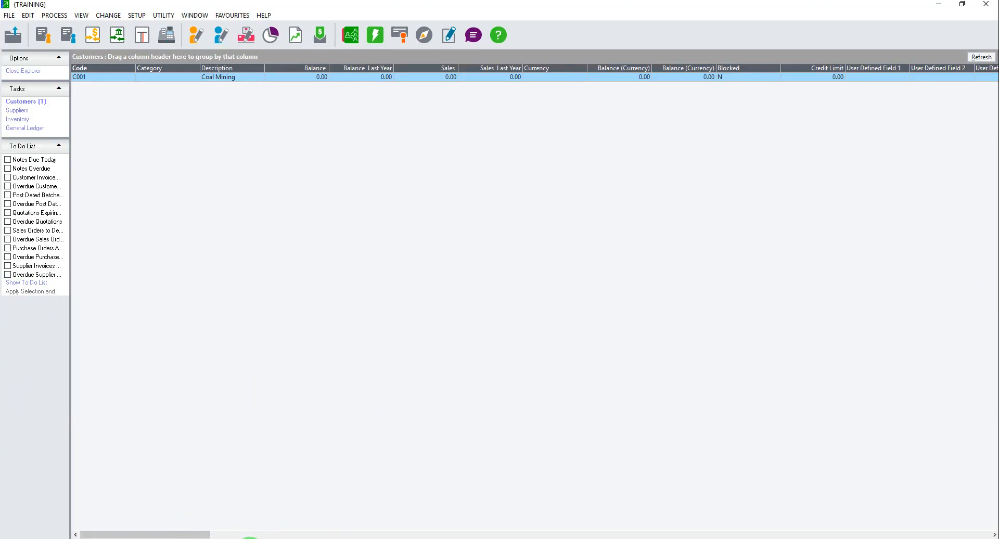
Switch to Excel and compare the Accounts Payable line with the supplier details in rows 12 to 14.
click(244, 538)
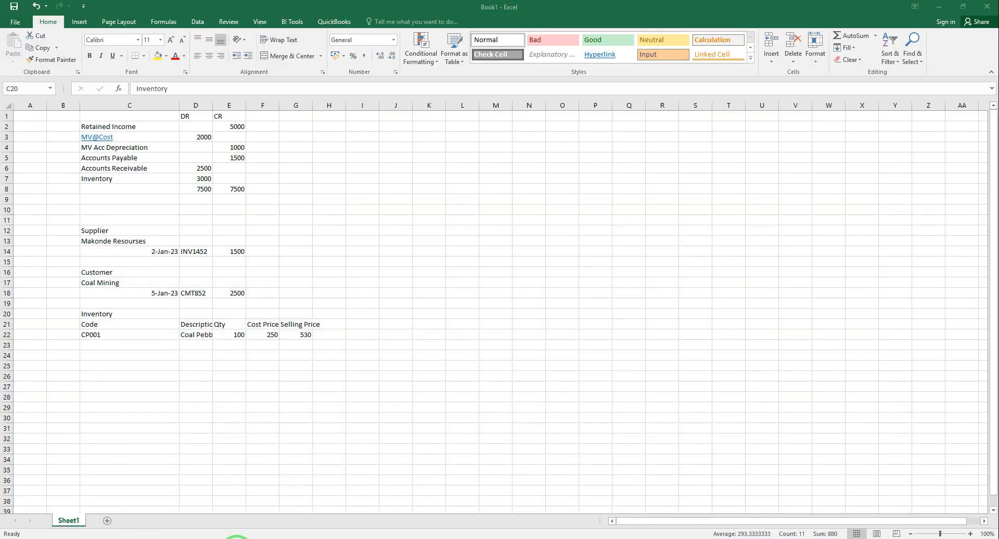
click(236, 538)
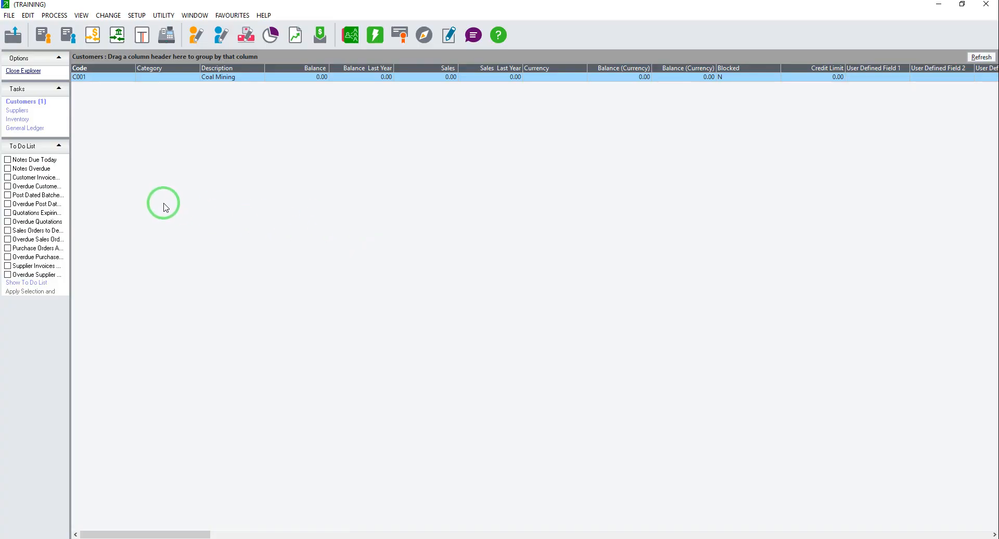
click(319, 538)
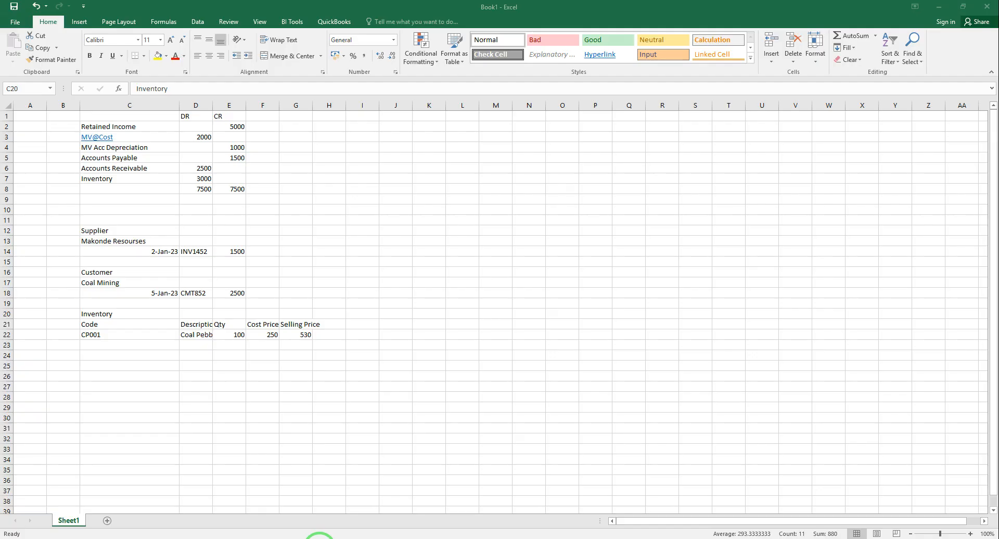
click(292, 240)
click(105, 158)
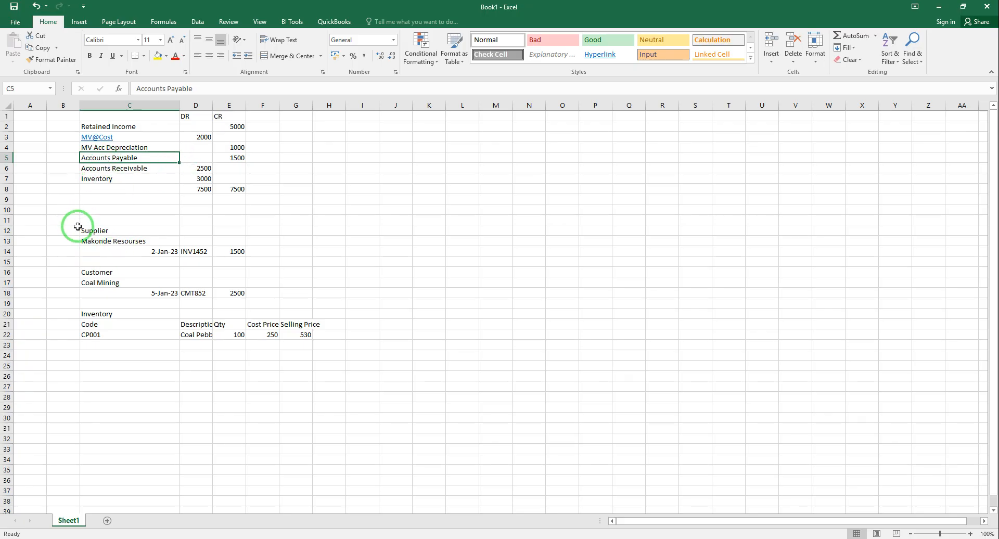
drag(89, 229, 236, 251)
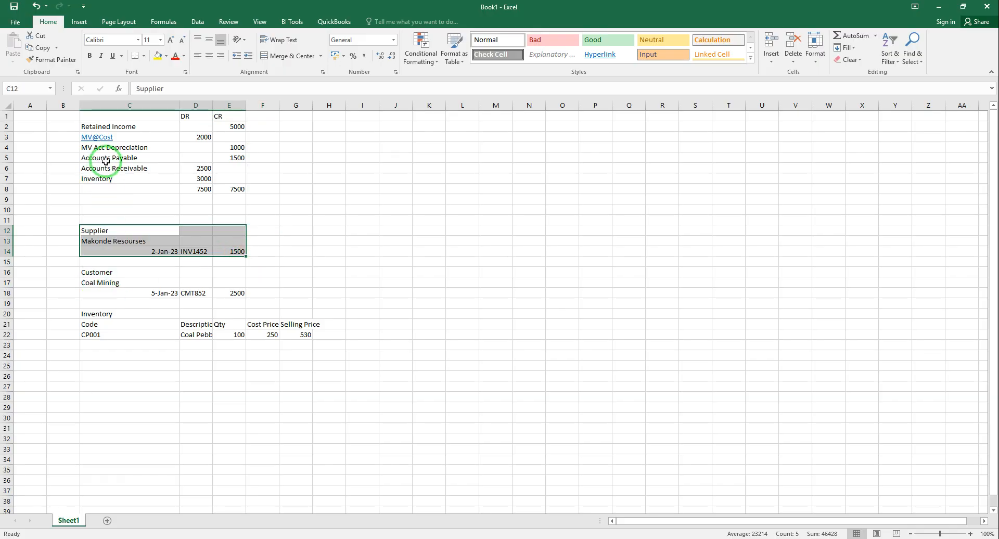
drag(102, 157, 231, 159)
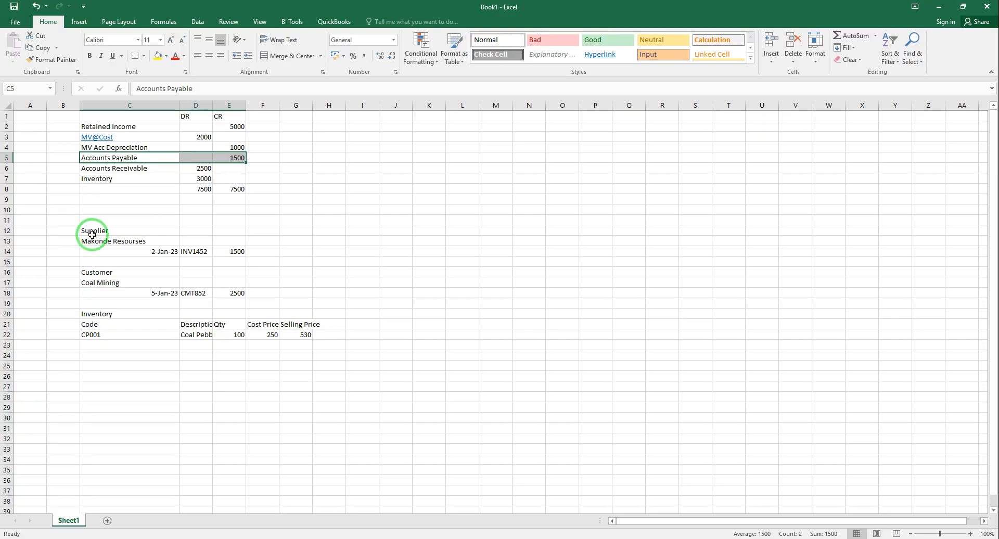
drag(89, 242, 237, 253)
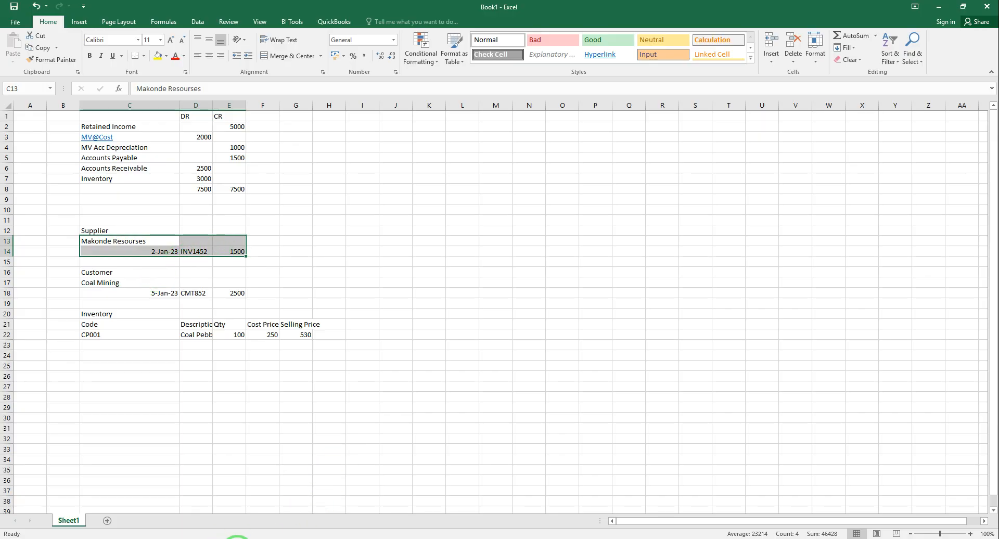
Switch to Sage Pastel, open journal processing with entry type 18 - Supplier Journal and select the date of line 1.
click(237, 536)
click(54, 15)
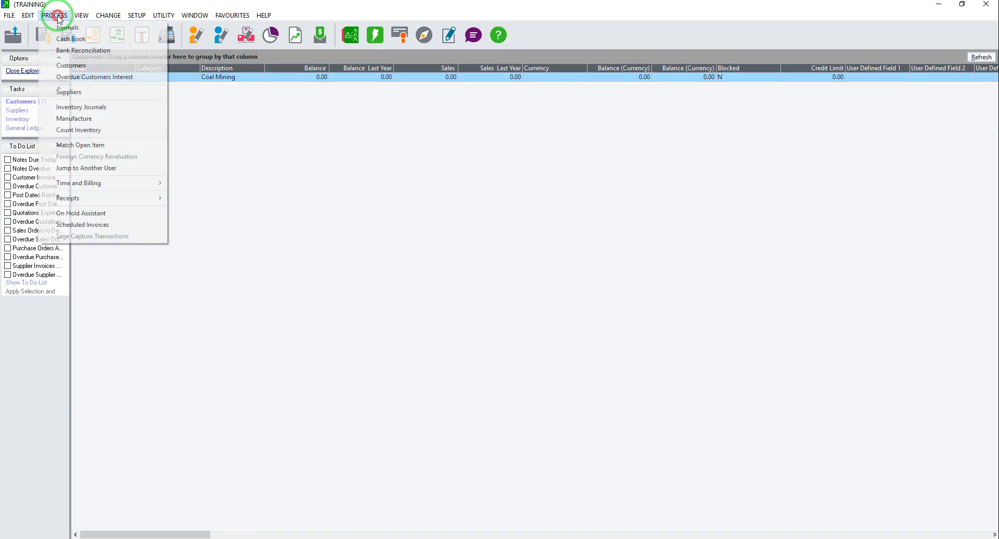
click(60, 27)
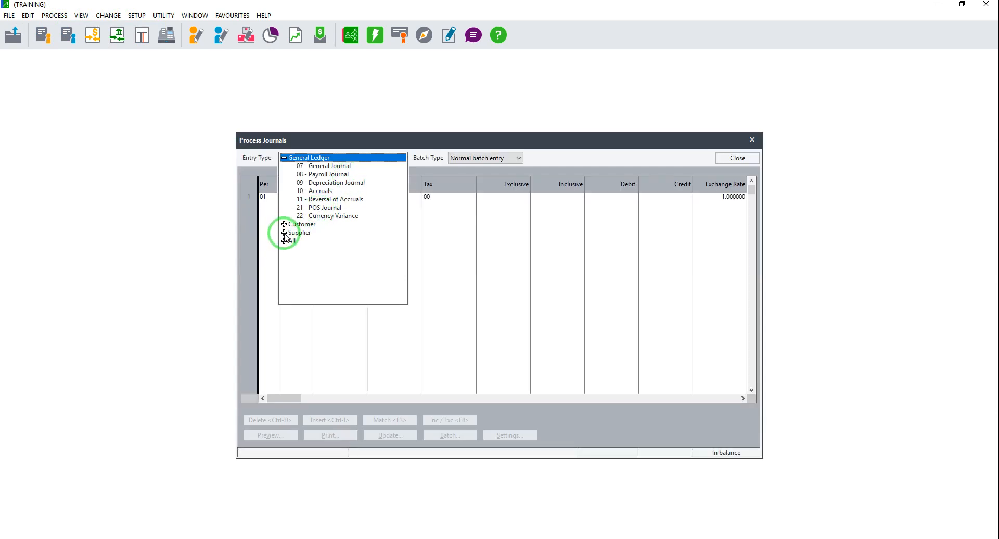
click(286, 234)
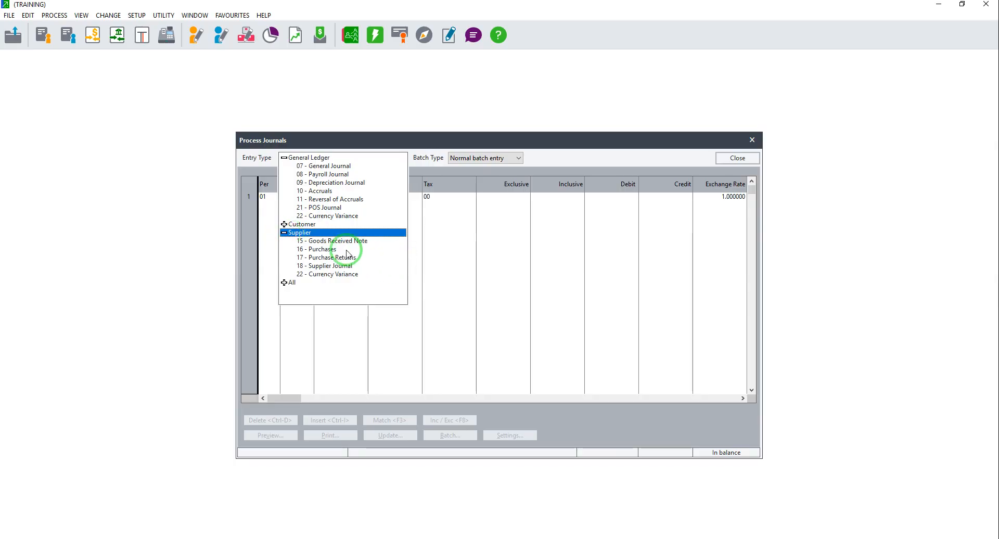
click(338, 266)
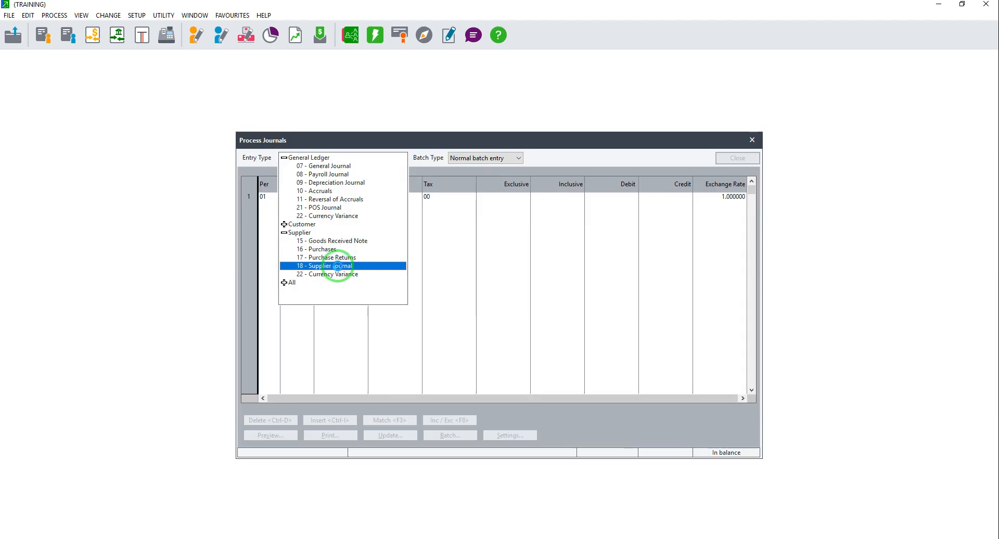
click(338, 266)
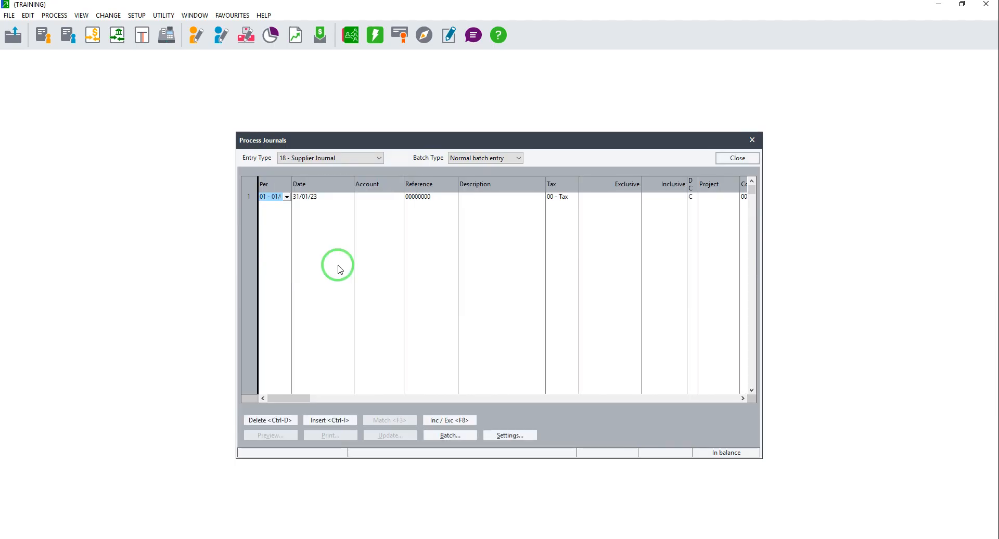
click(314, 197)
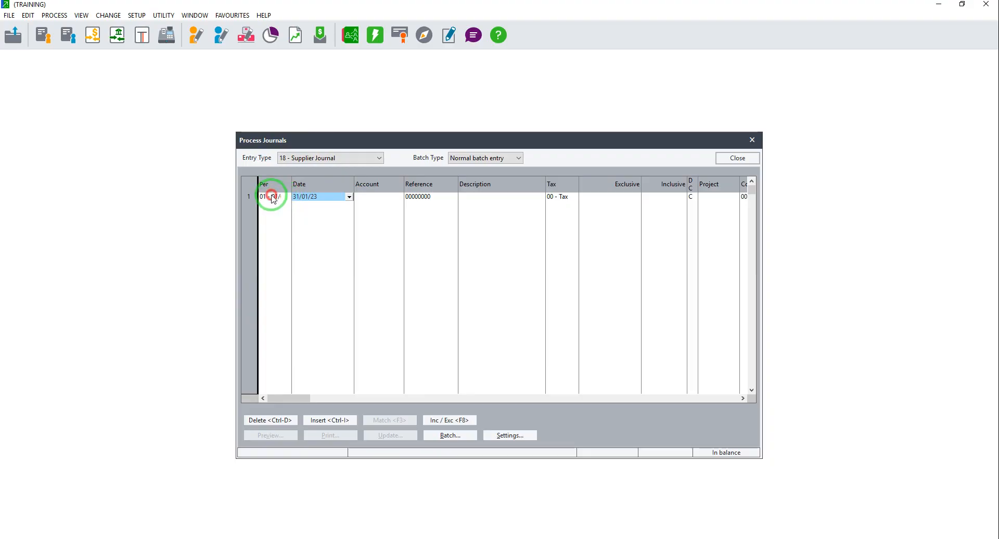
Date journal line 1 as 02/01/23 and select supplier account S001 Makonde Resources, declining the enhanced supplier search.
click(274, 198)
click(303, 197)
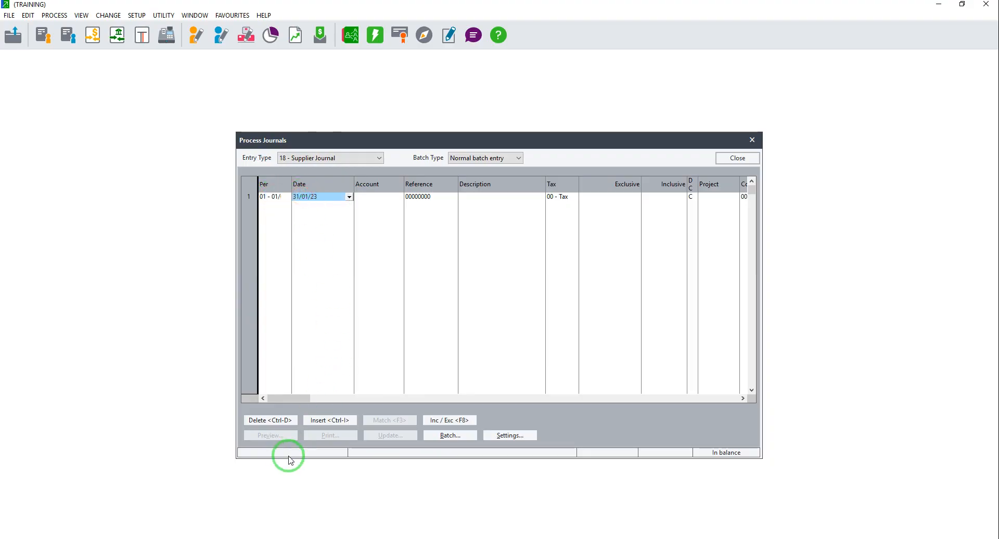
text(02/01/23)
key(Return)
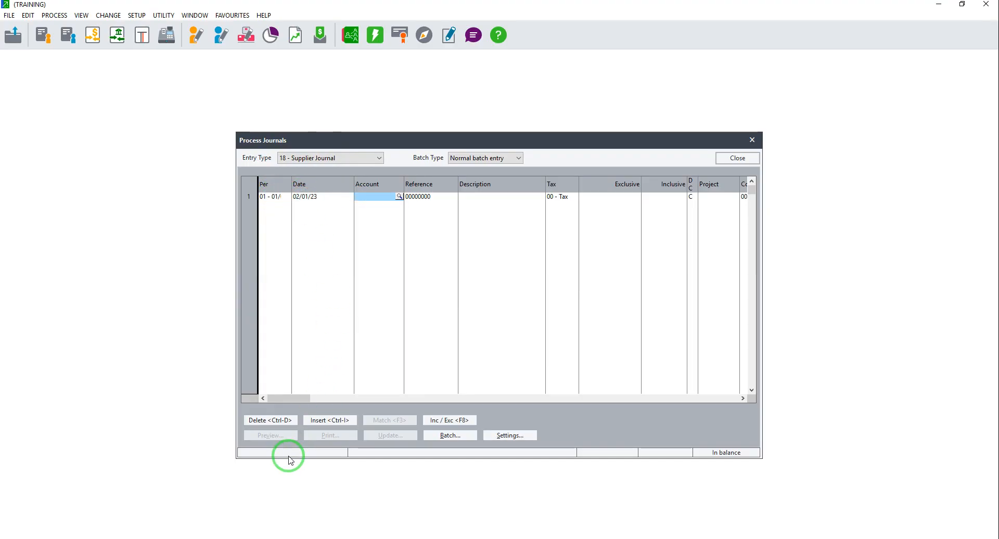
key(Return)
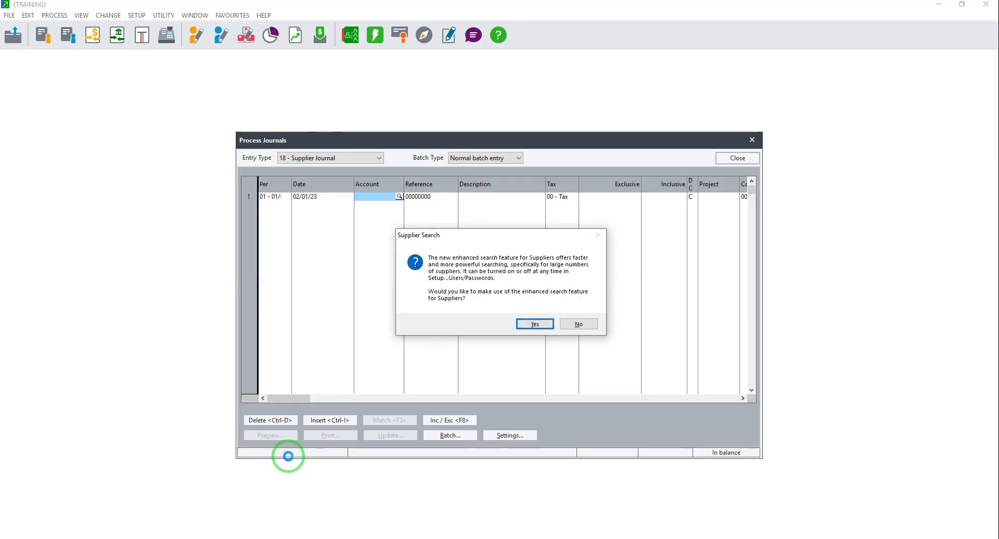
click(577, 324)
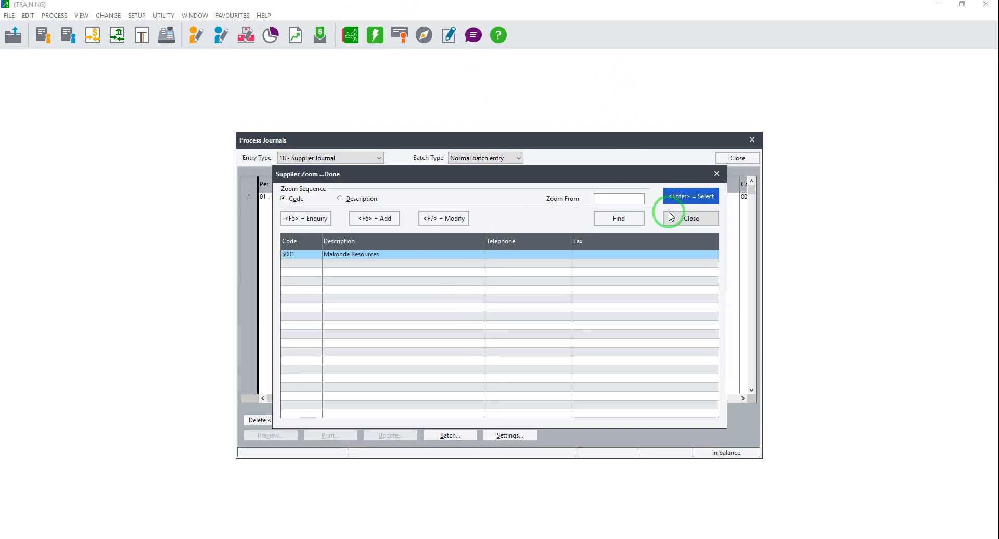
click(681, 196)
key(Tab)
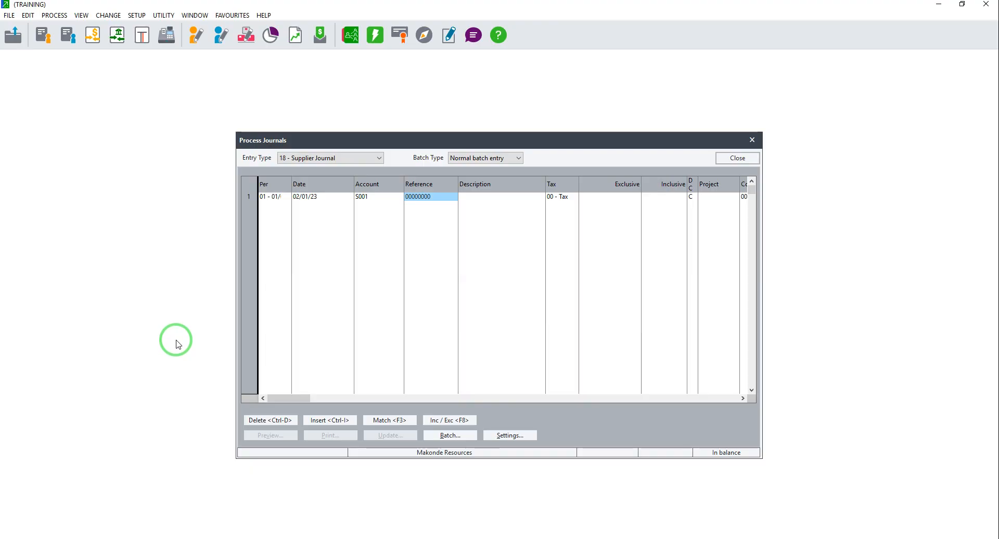
Check the supplier invoice number in cell D14 in Excel and enter reference INV1452 on the supplier journal line in Sage Pastel.
click(311, 538)
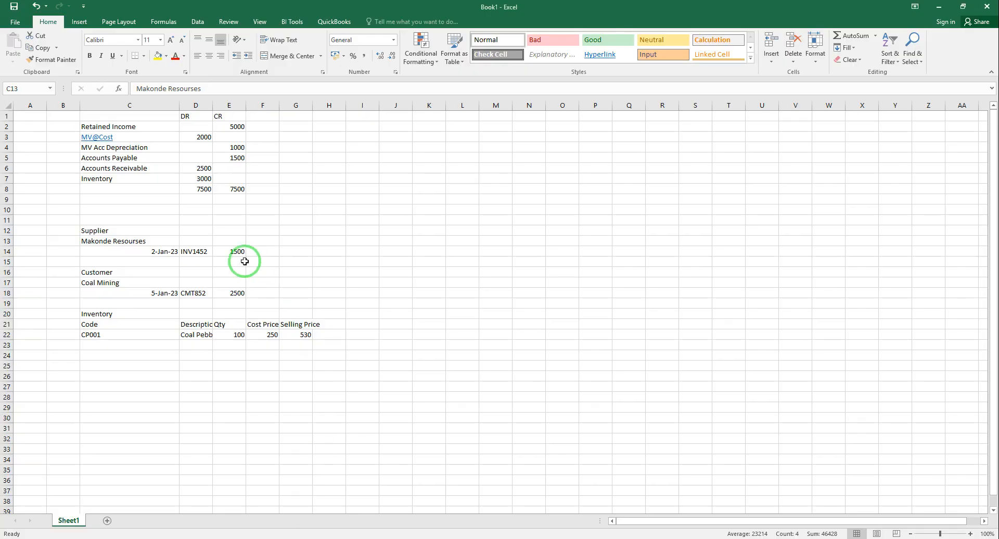
click(191, 252)
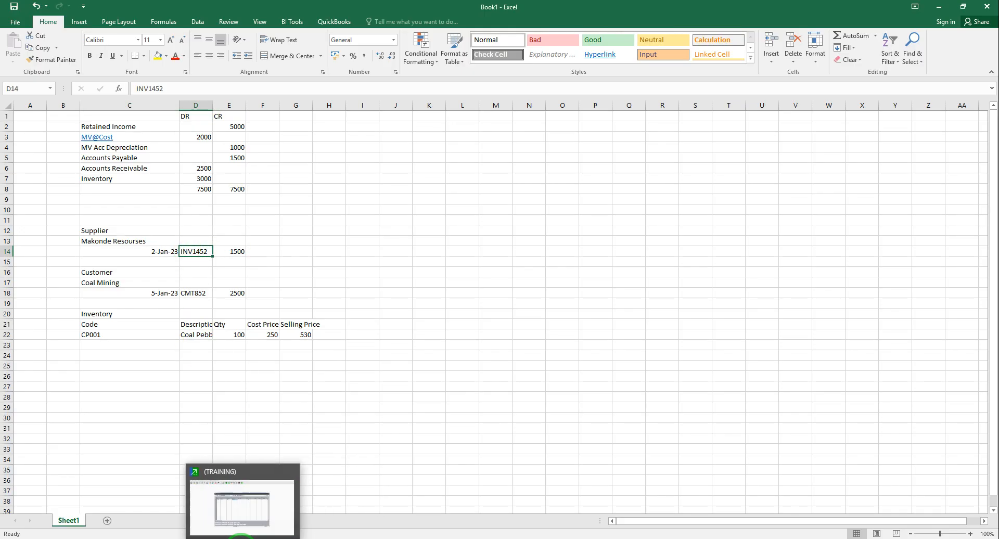
click(240, 538)
key(BackSpace)
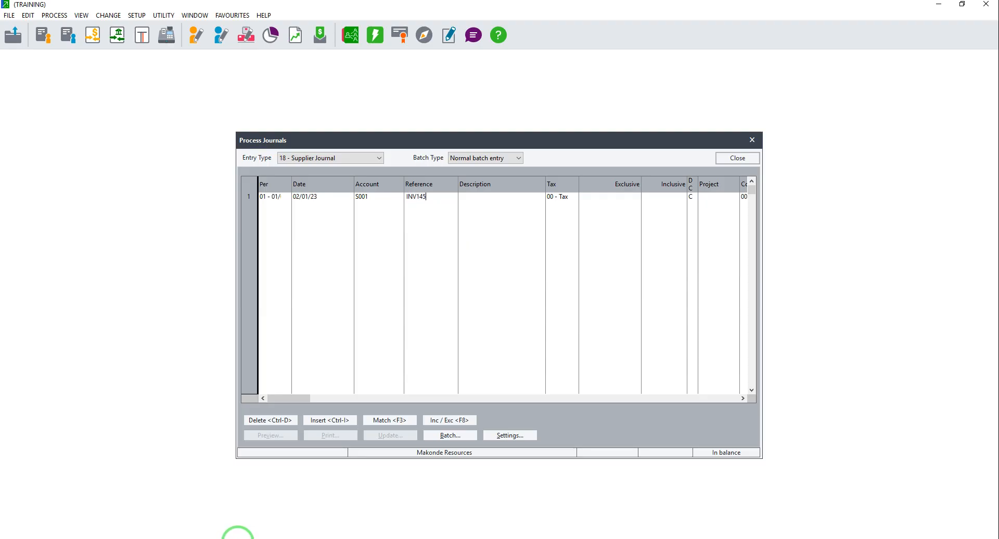
key(Tab)
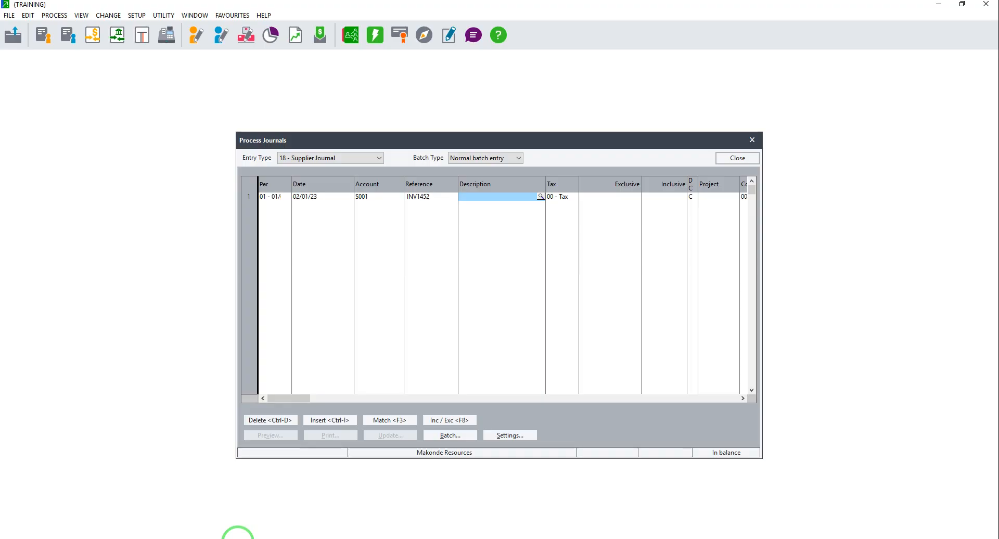
Enter the description Opening Balance and an inclusive amount of 1500 on the supplier line, keeping tax type 00 and the credit side.
text(Opening Balance)
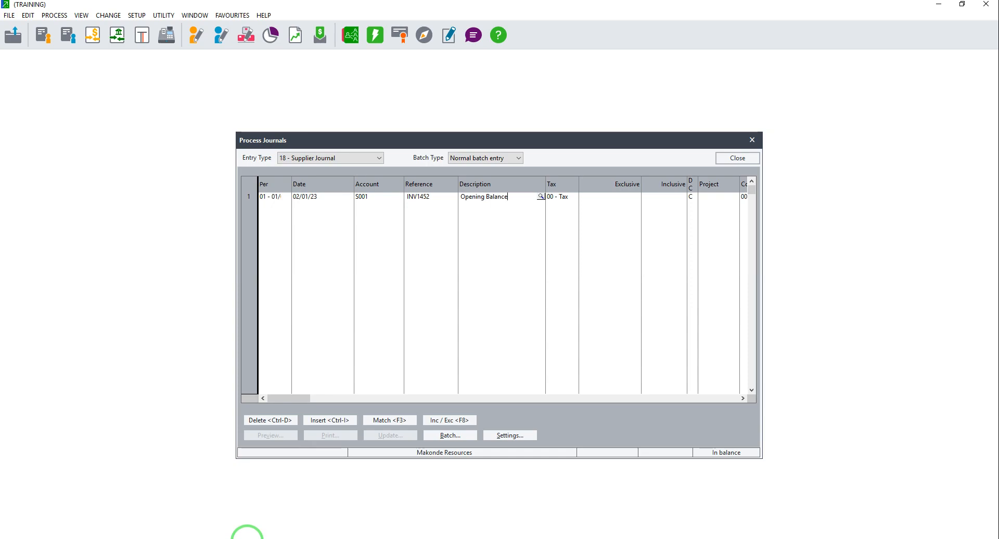
key(Tab)
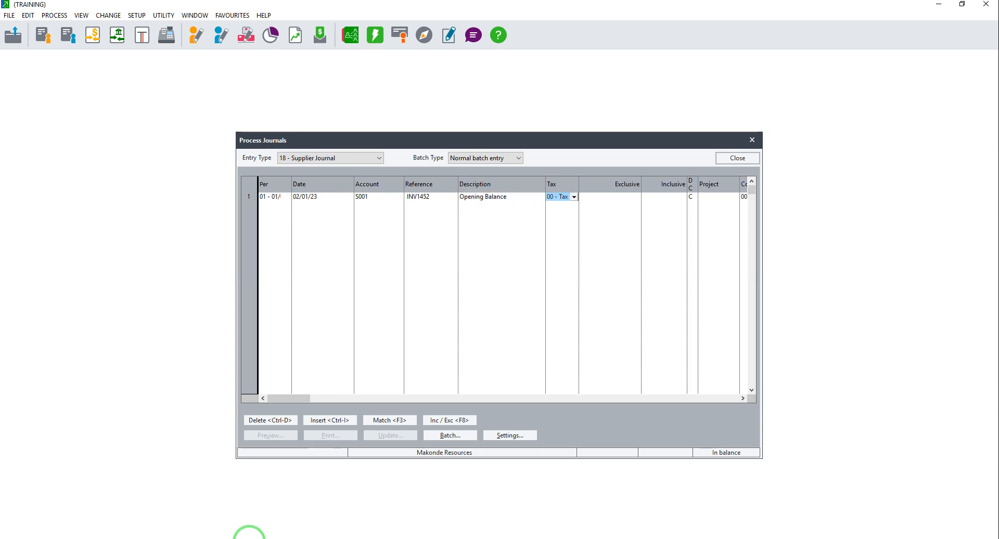
key(Tab)
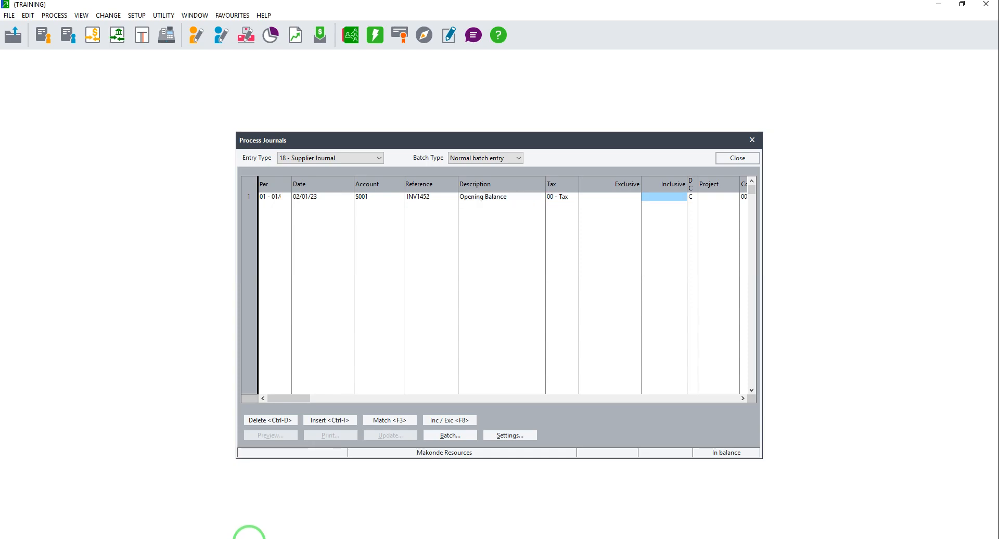
text(1500)
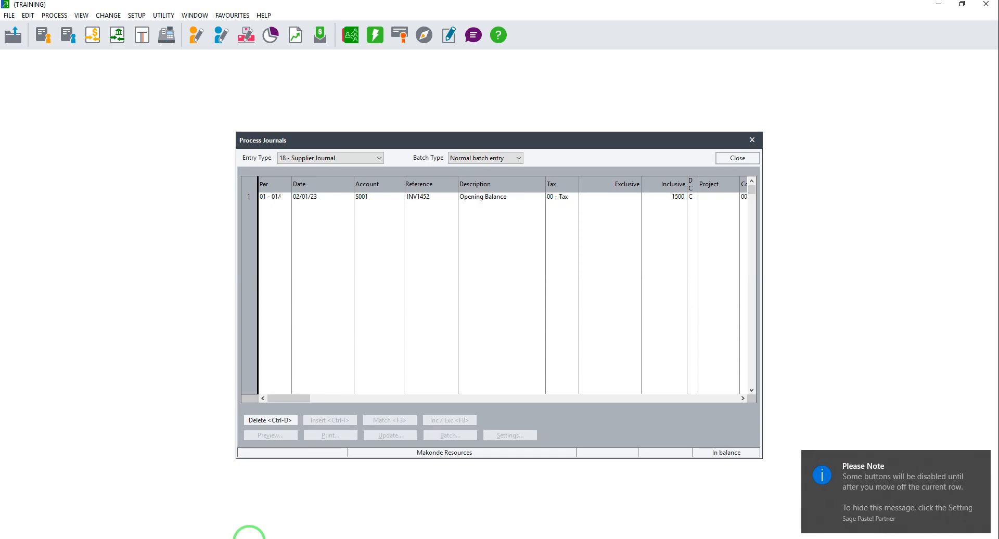
key(Tab)
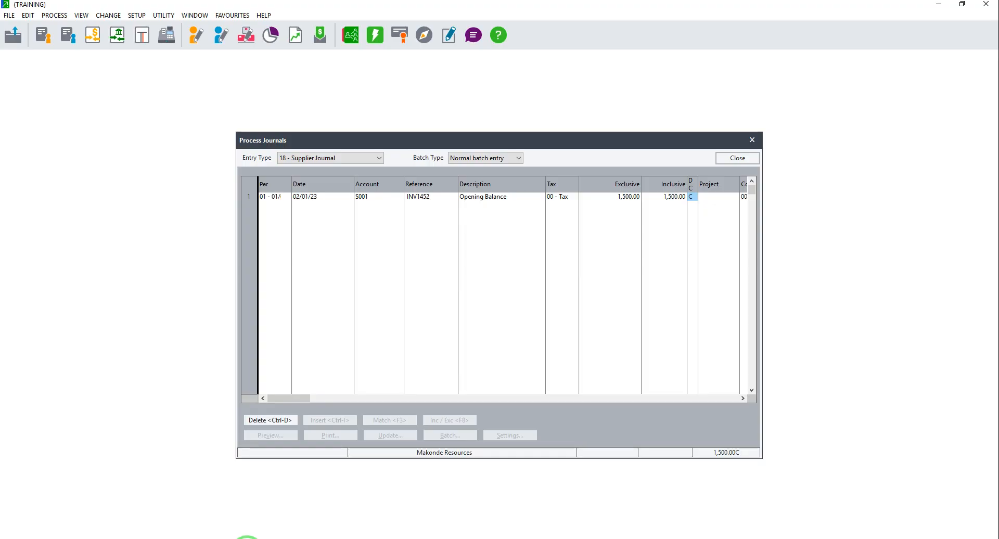
key(Tab)
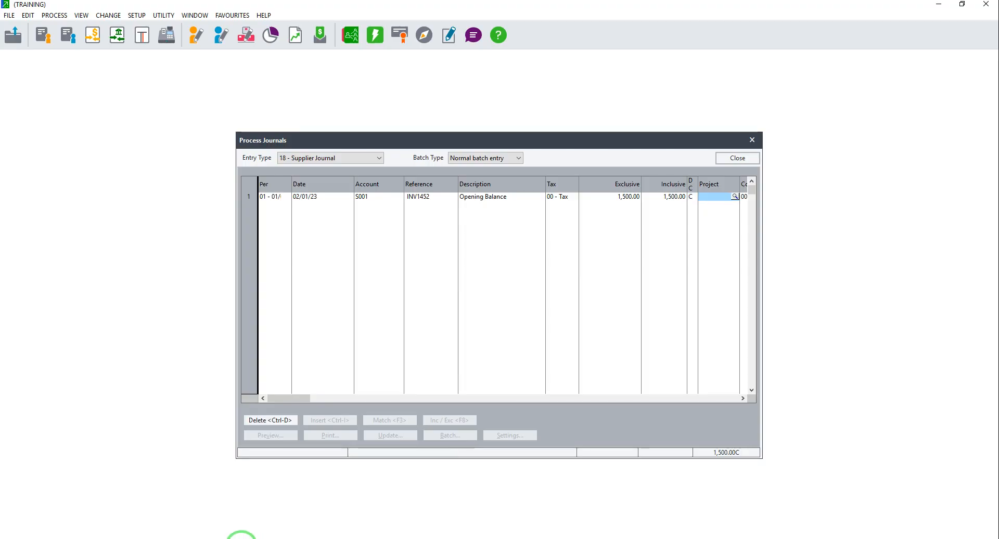
key(Tab)
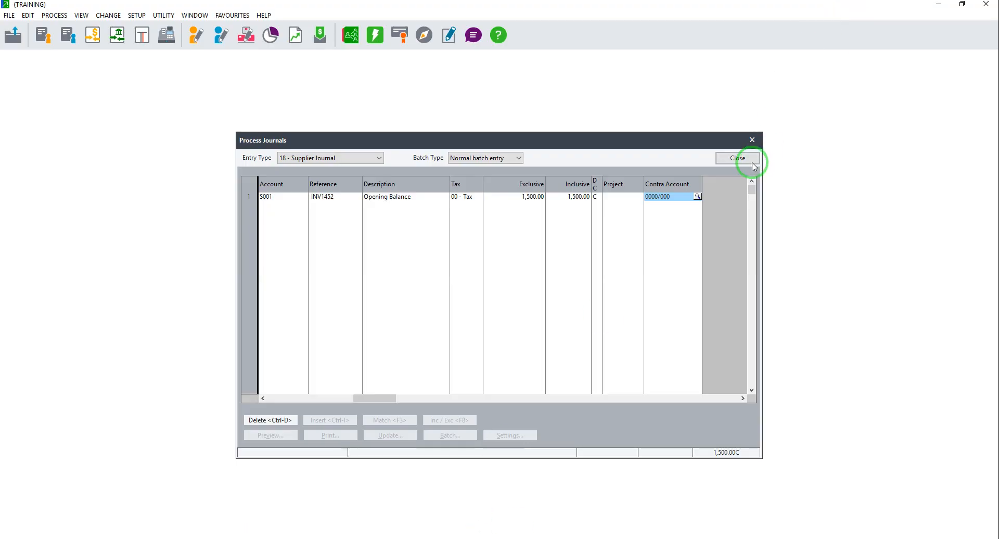
Search the general ledger accounts for "suppli" and assign Supplier Takeon 9990/002 as the line's contra account.
click(698, 197)
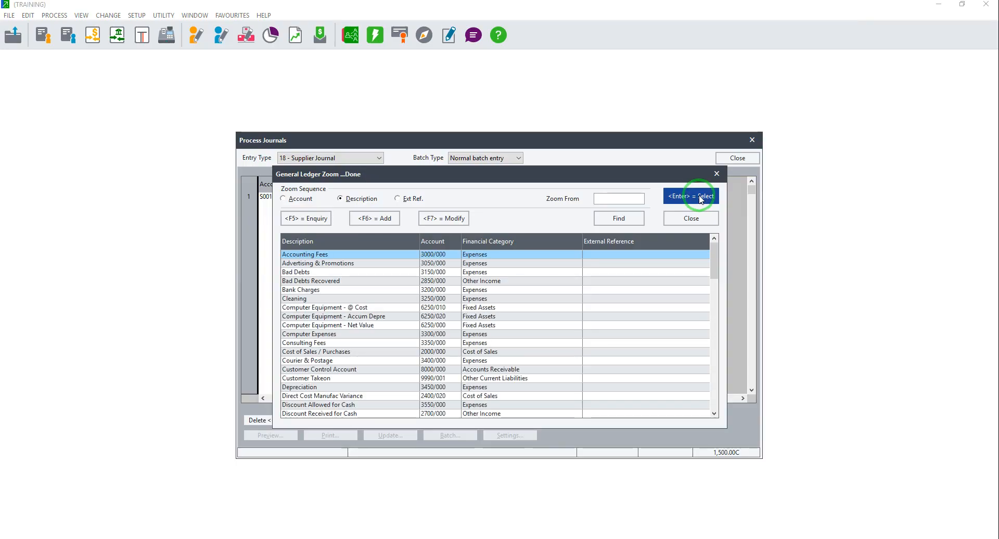
text(suppli)
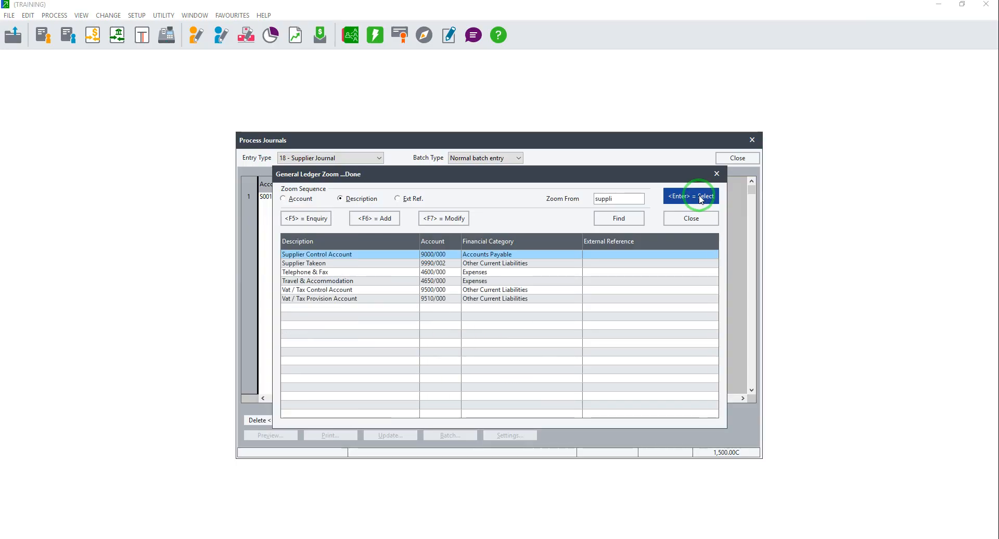
key(Down)
click(701, 197)
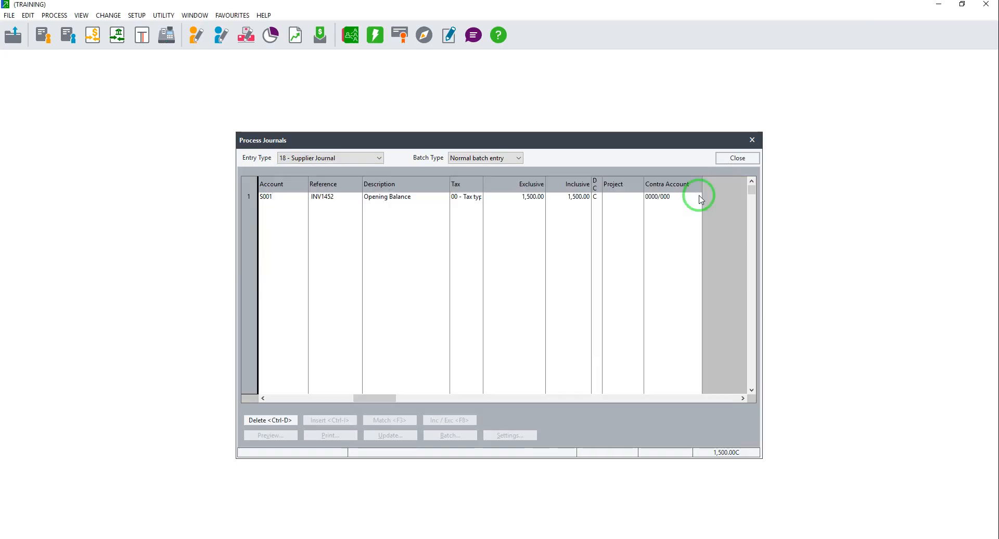
key(Return)
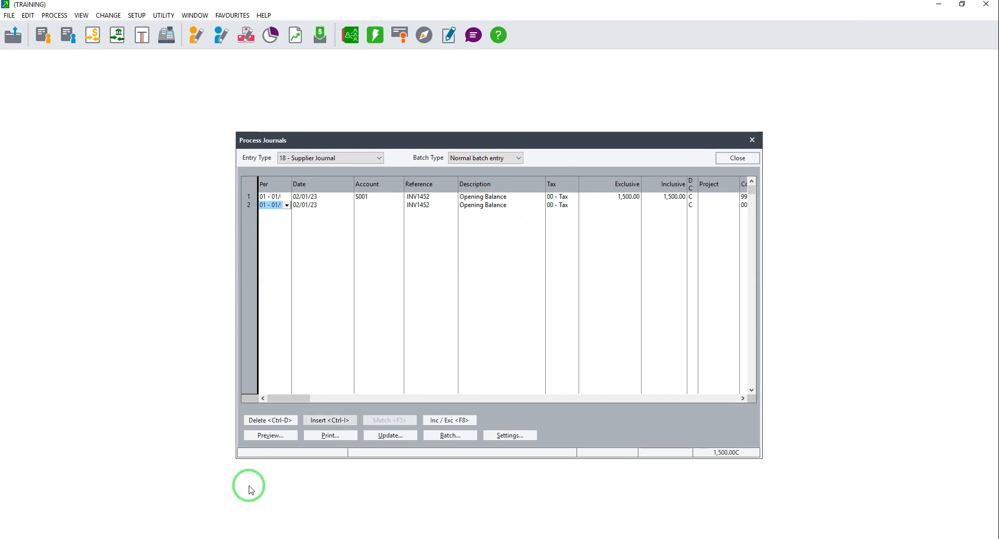
Update this supplier journal batch without a backup or a batch printout.
click(403, 442)
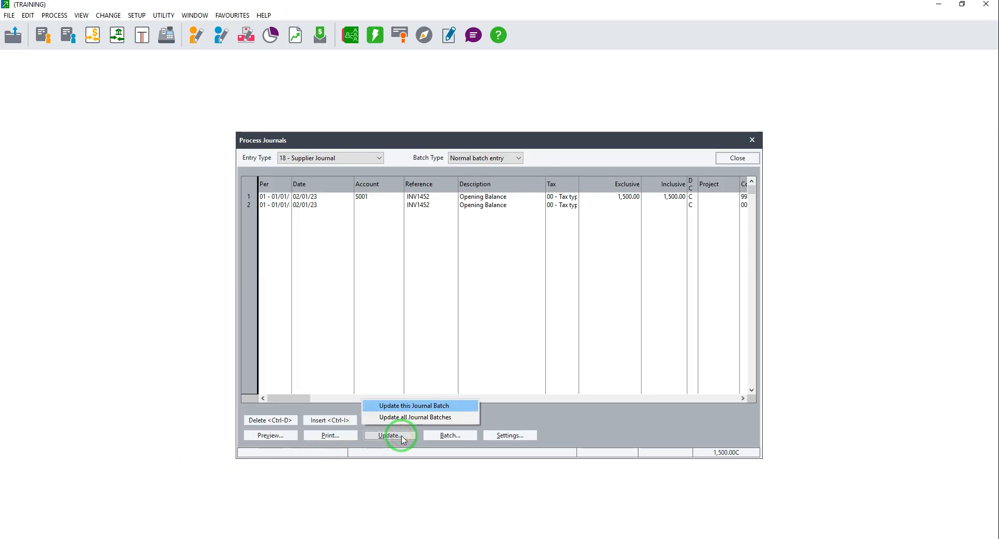
click(396, 409)
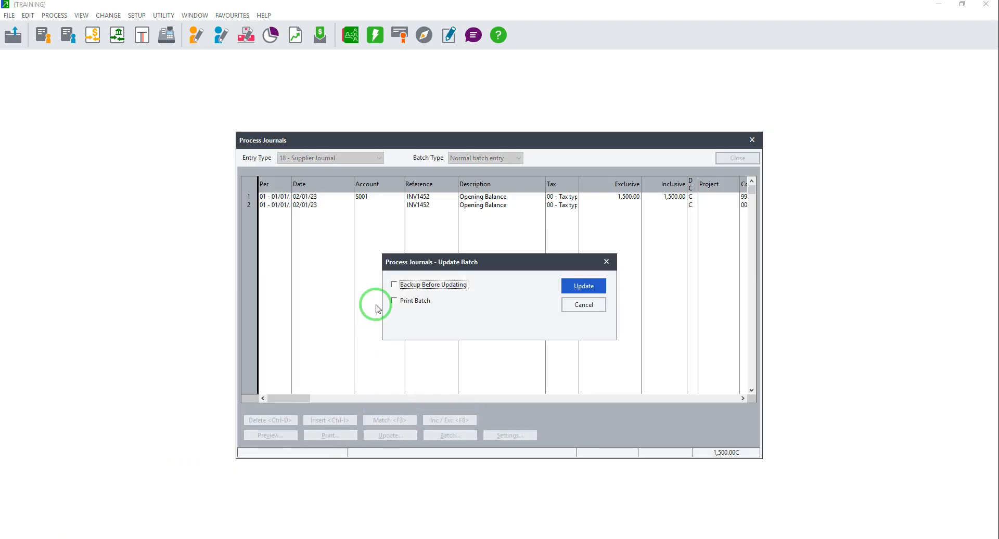
click(585, 281)
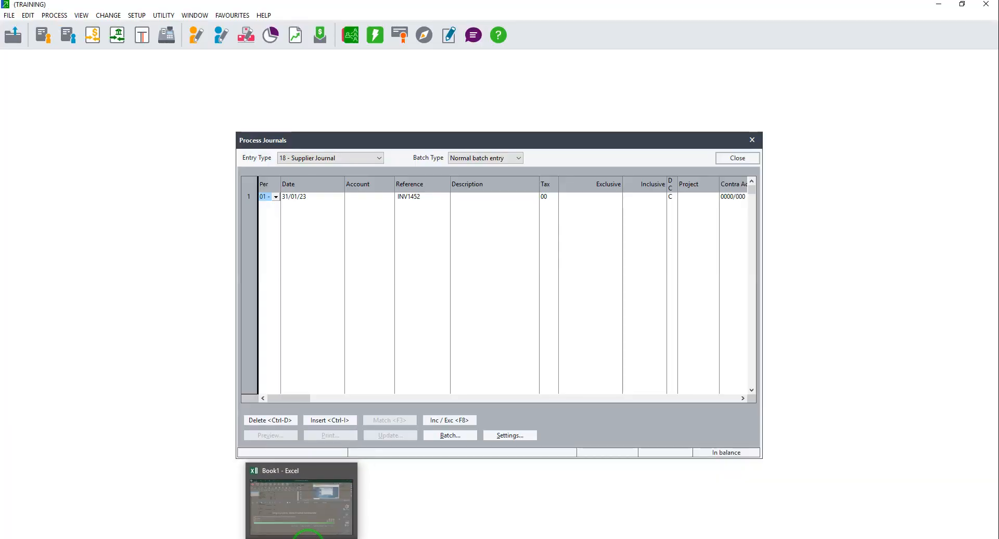
Check the Accounts Receivable line in Excel and set the journal entry type to 14 - Customer Journals in Sage Pastel.
click(309, 536)
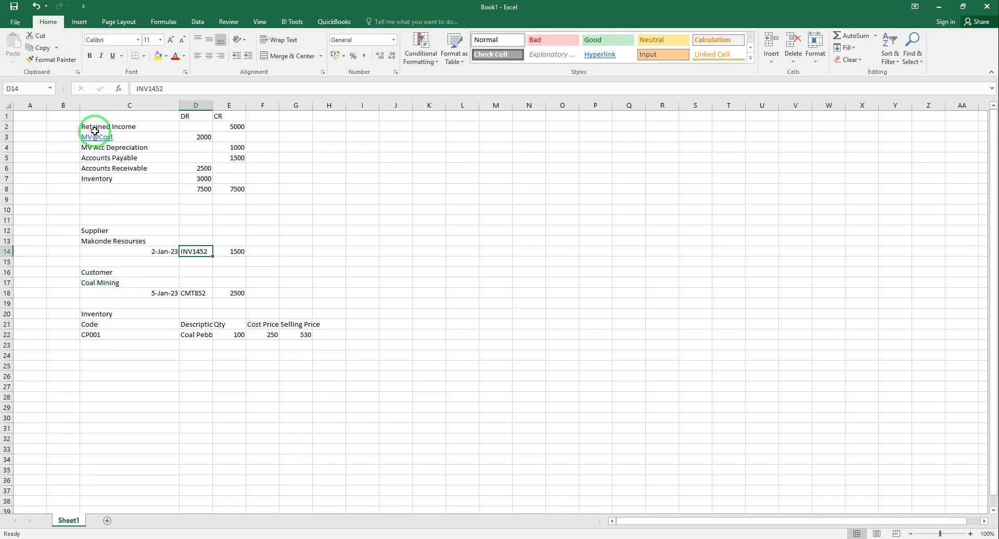
click(102, 171)
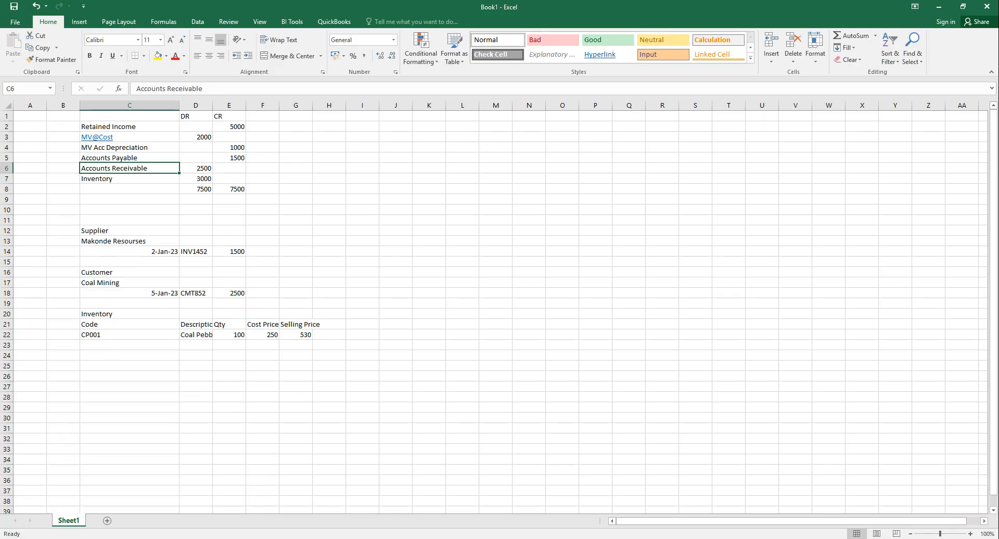
click(244, 538)
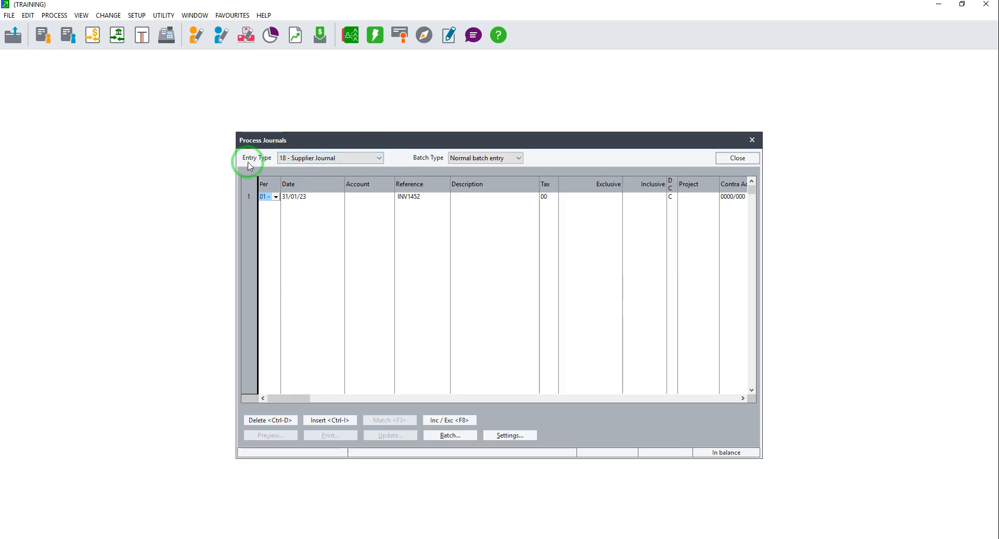
click(376, 159)
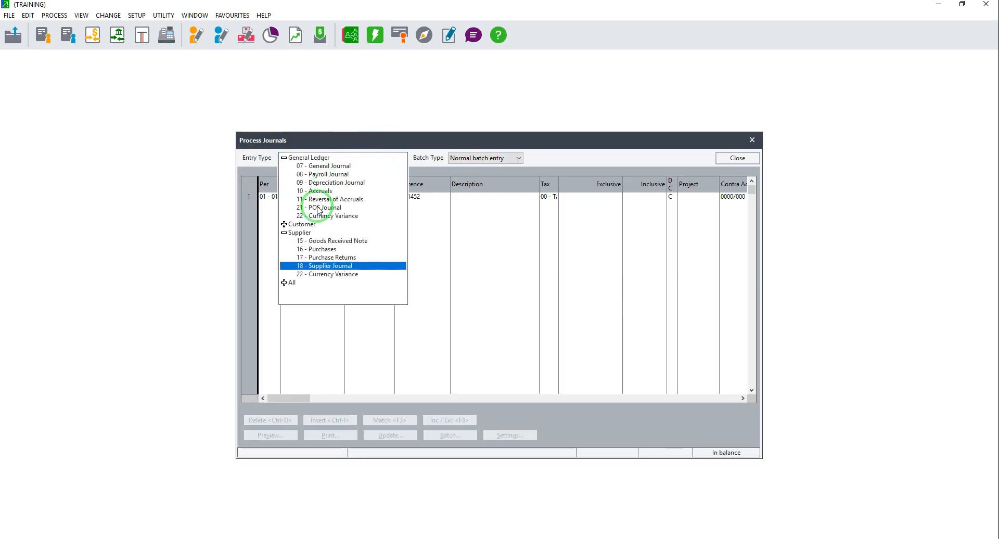
click(284, 225)
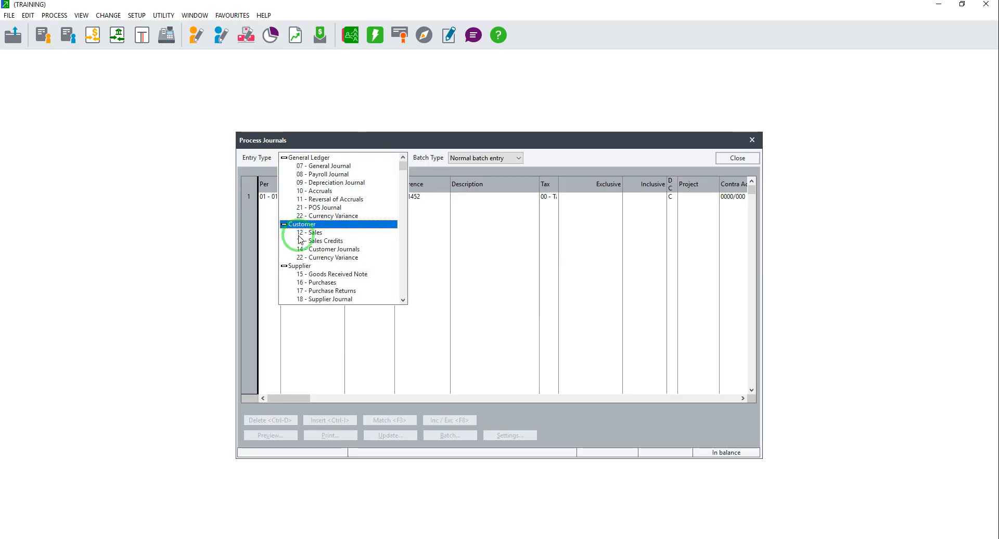
click(329, 250)
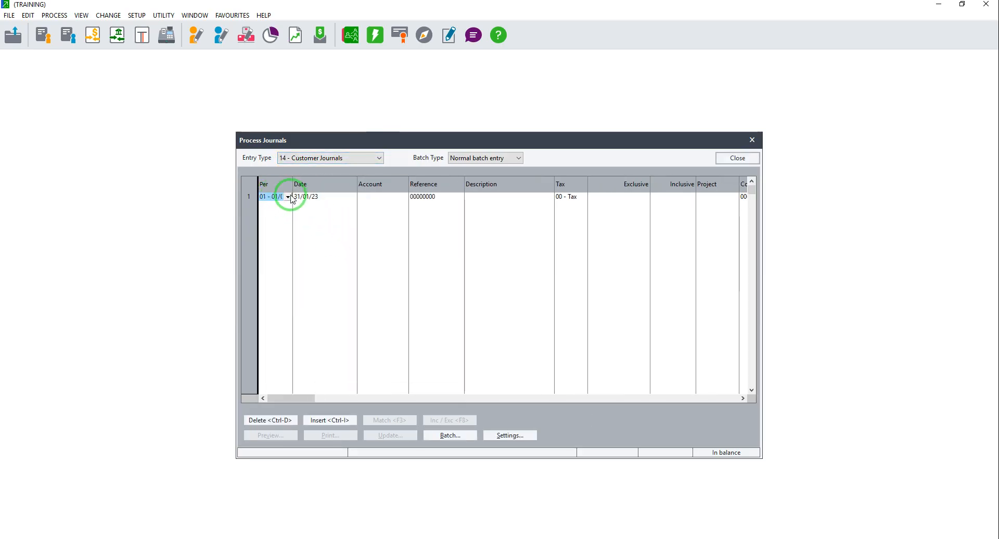
Check the customer details in Excel, date journal line 1 as 05/01/23 and select customer account C001 Coal Mining, declining the enhanced search.
click(308, 197)
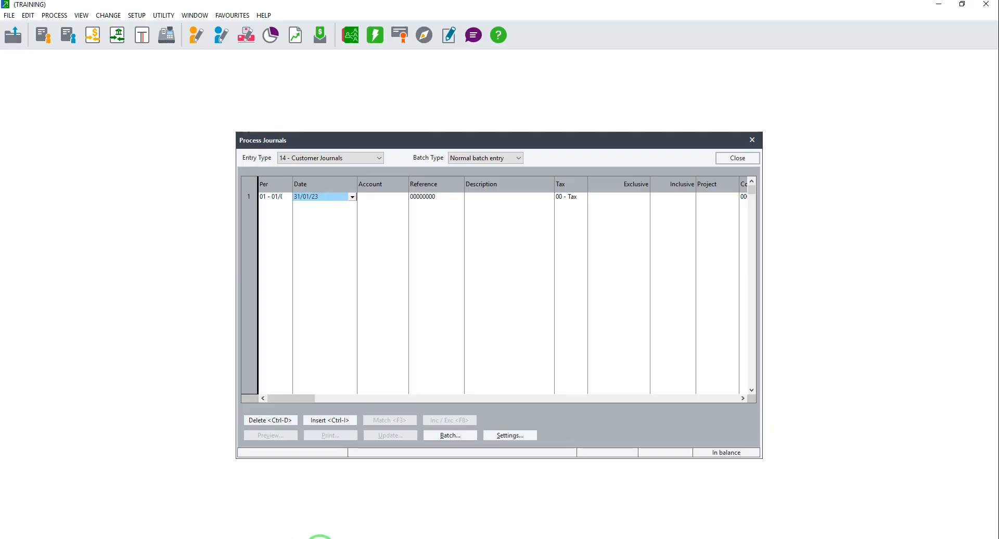
click(321, 537)
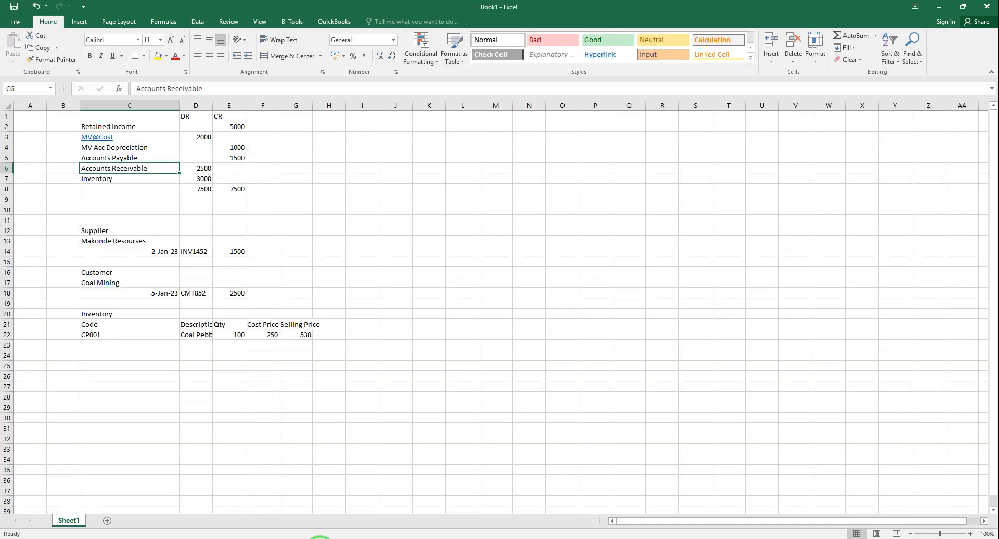
click(321, 537)
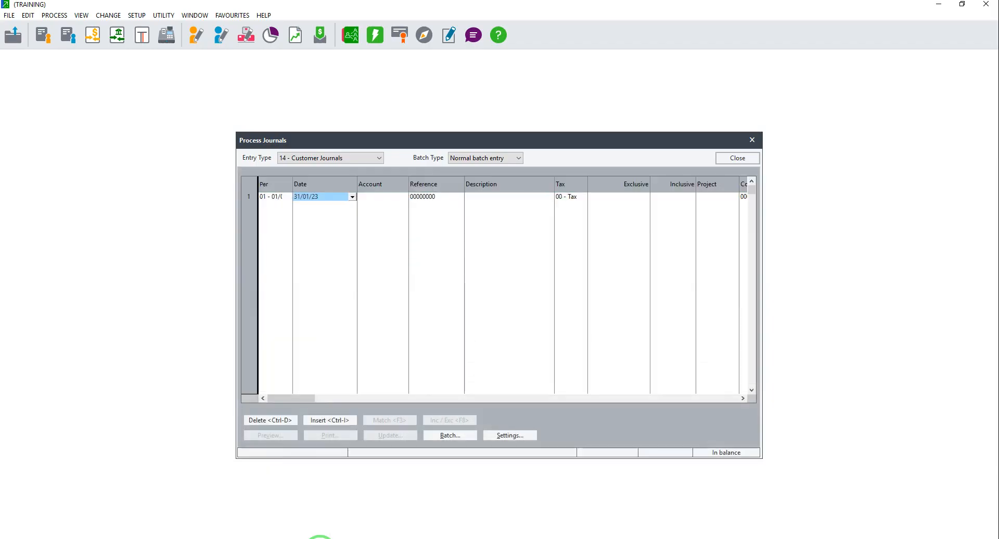
text(5)
key(Tab)
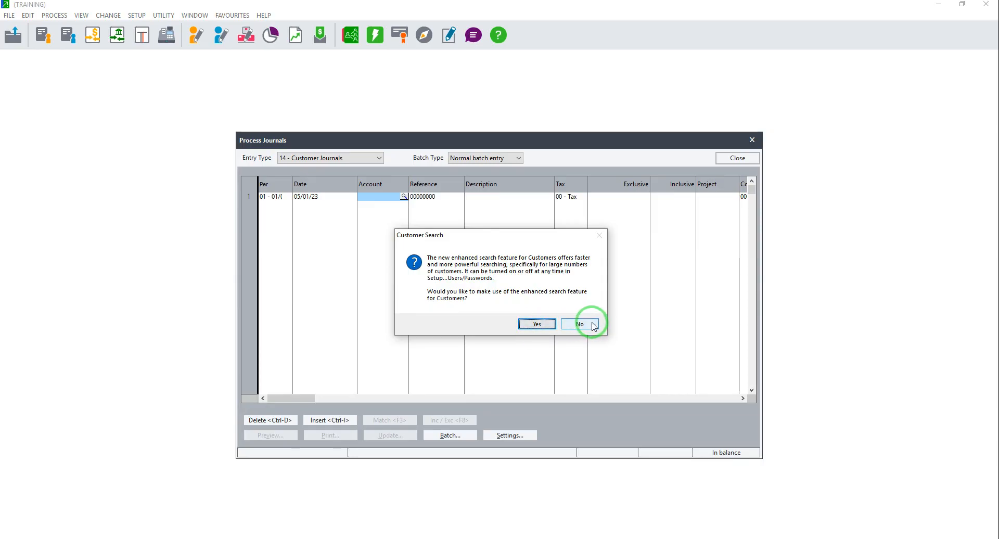
click(593, 327)
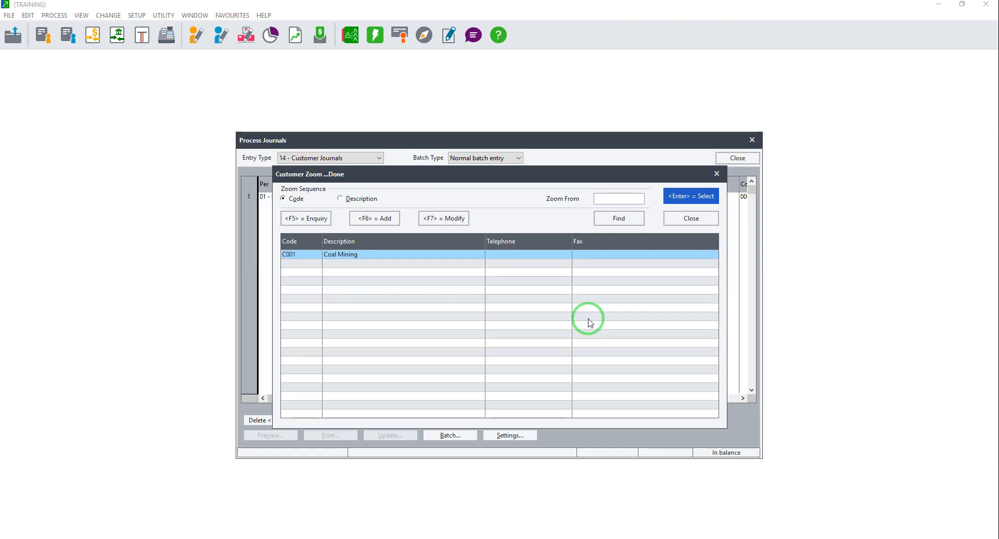
click(671, 198)
key(Tab)
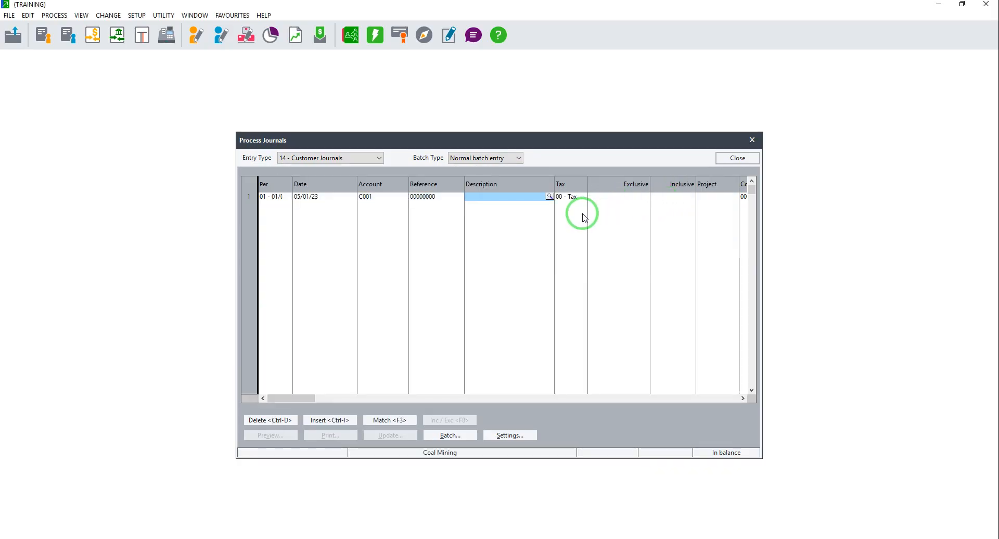
Check the Coal Mining invoice reference in Excel and enter CMT852 as the reference on customer journal line 1.
click(424, 197)
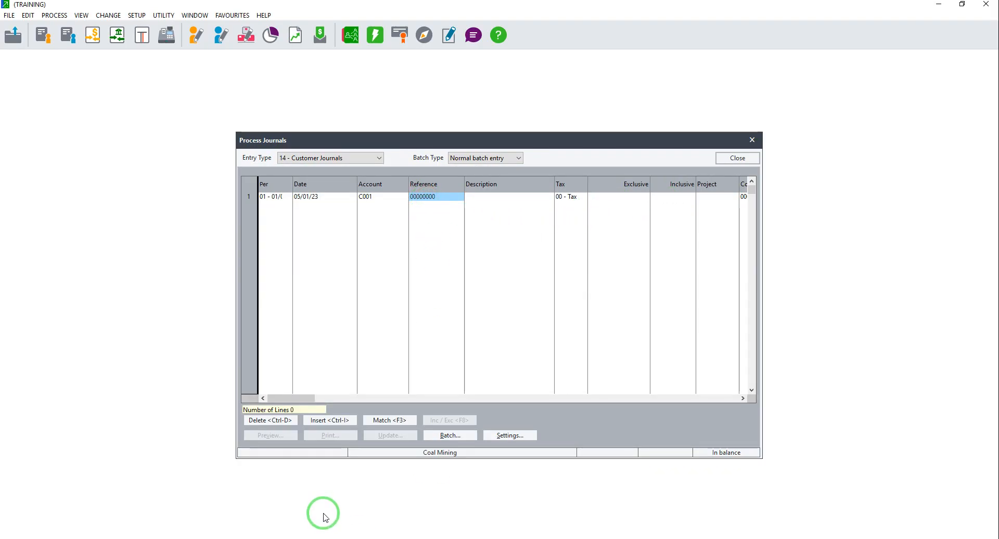
click(320, 538)
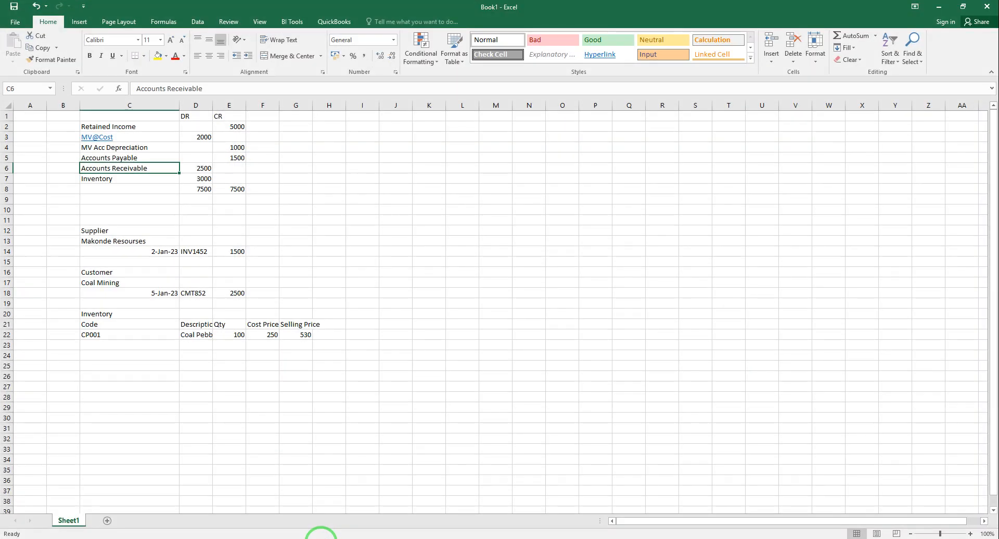
click(321, 536)
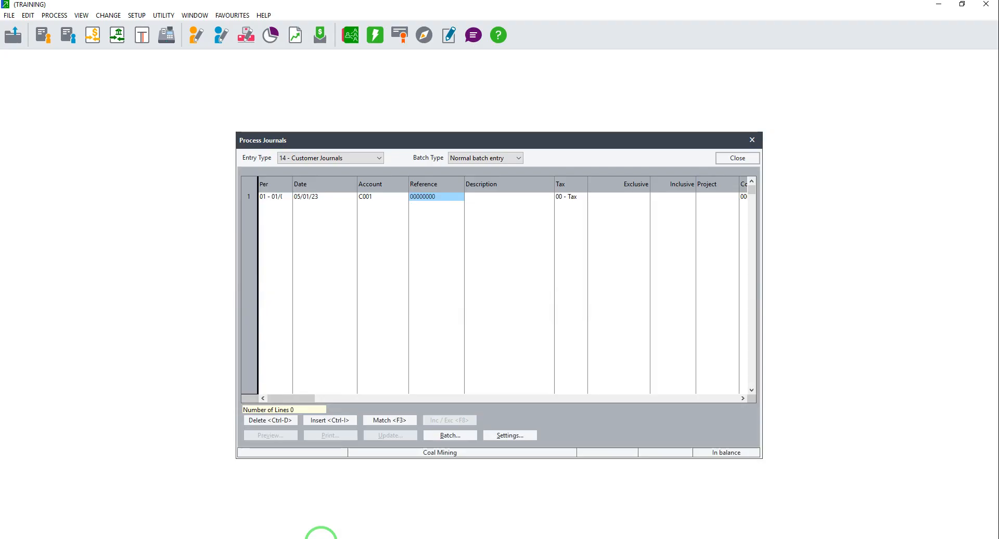
text(CMT852)
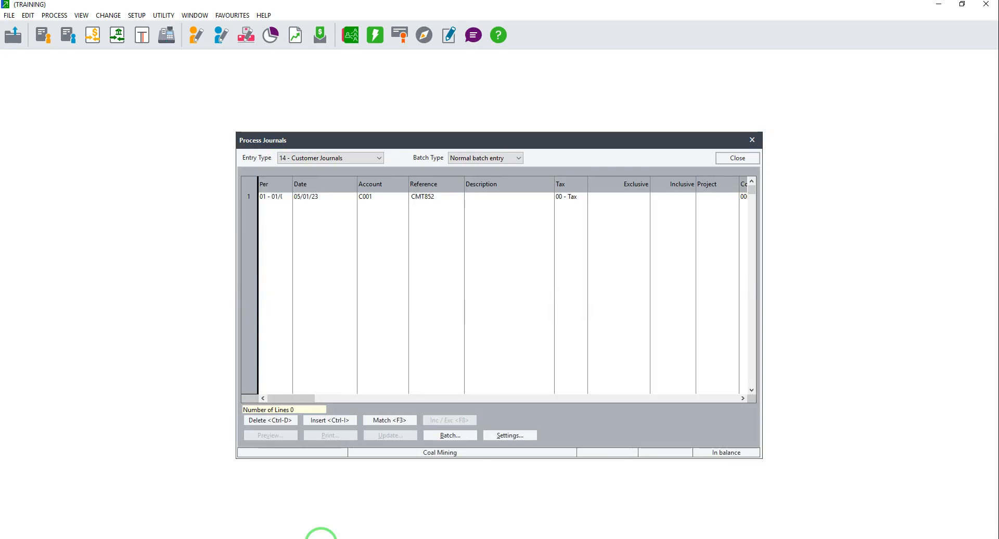
key(Return)
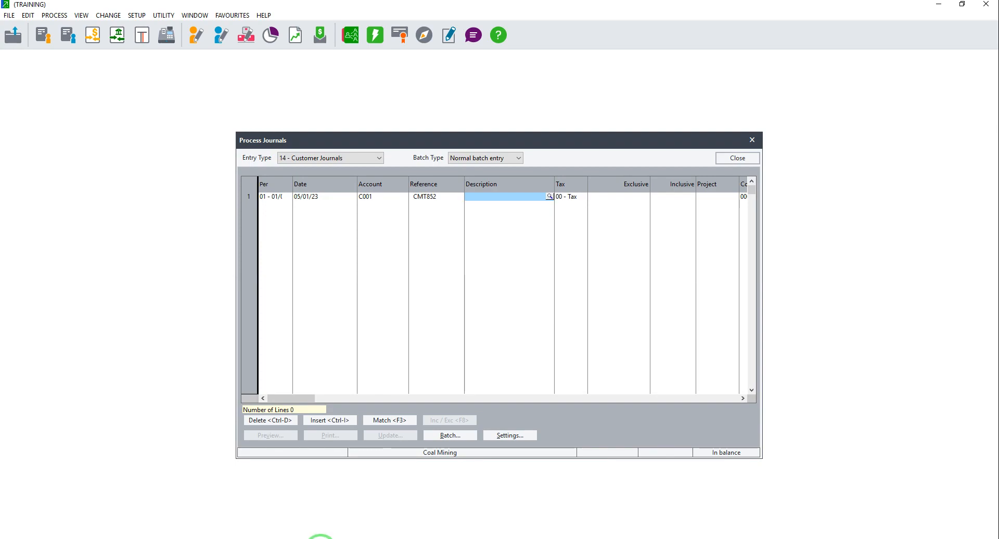
Describe the customer journal line as Opening Balance and enter an amount of 2500, keeping tax type 00.
text(Ope)
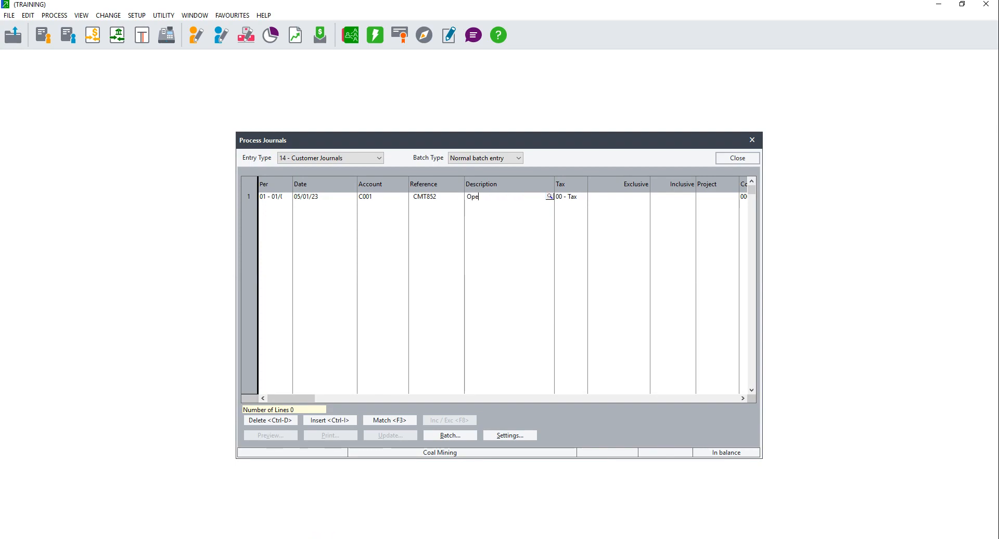
text(ning Balance)
key(Return)
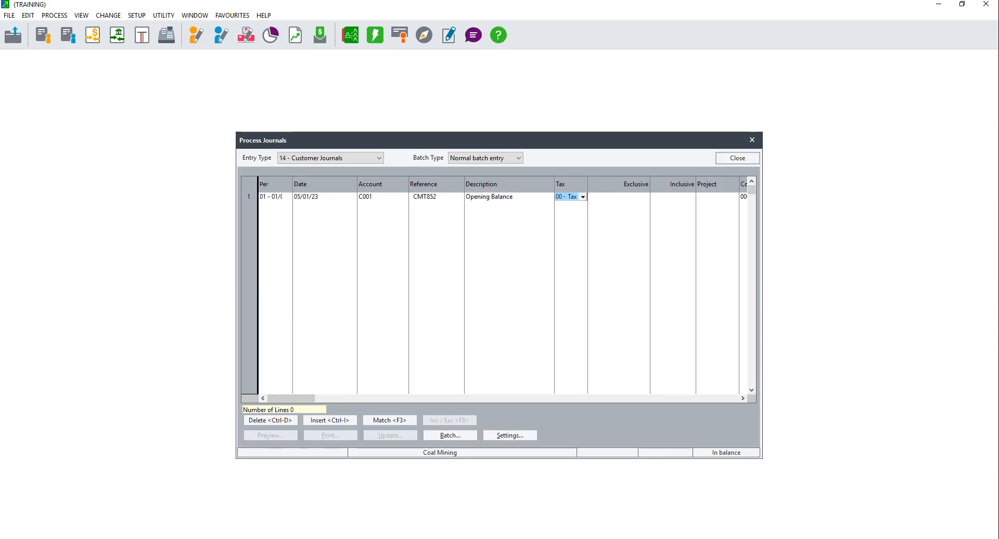
key(Return)
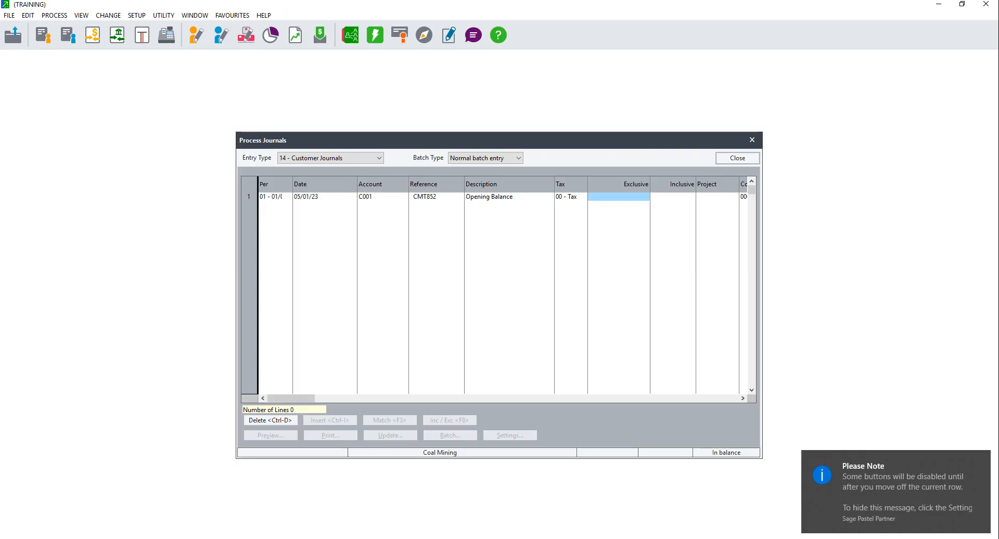
text(2500)
key(Return)
key(Return)
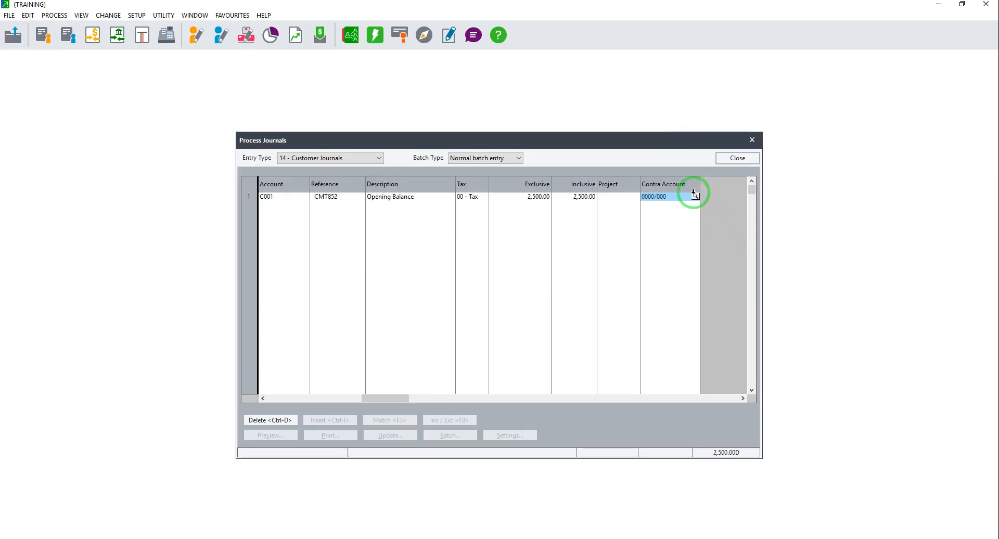
Search the general ledger accounts for "customer" and assign Customer Takeon 9990/001 as the line's contra account.
click(696, 198)
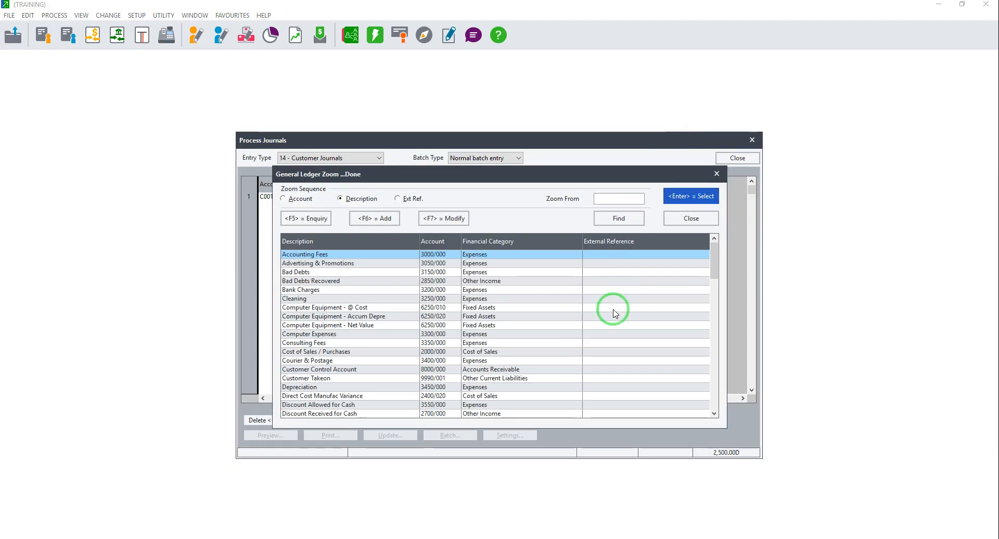
text(cust)
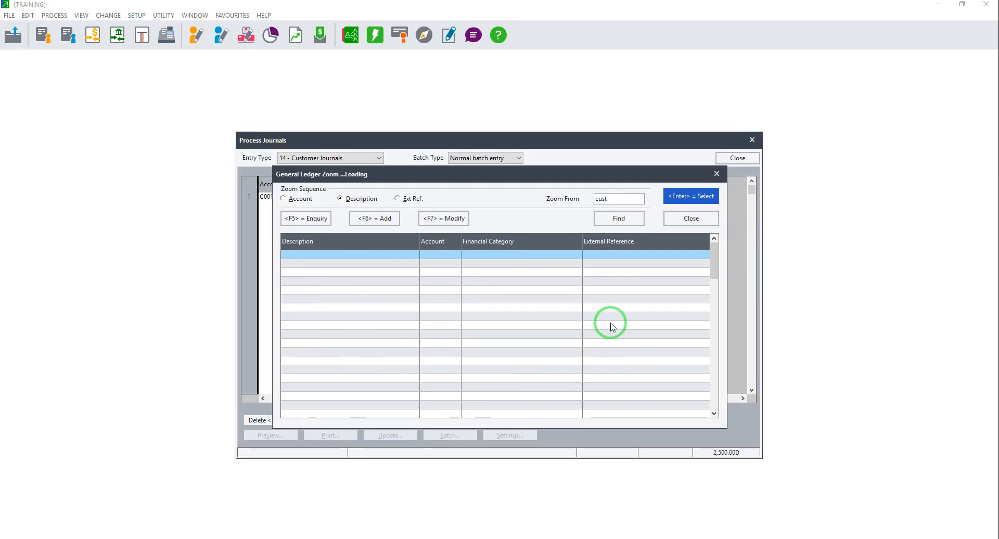
text(omer)
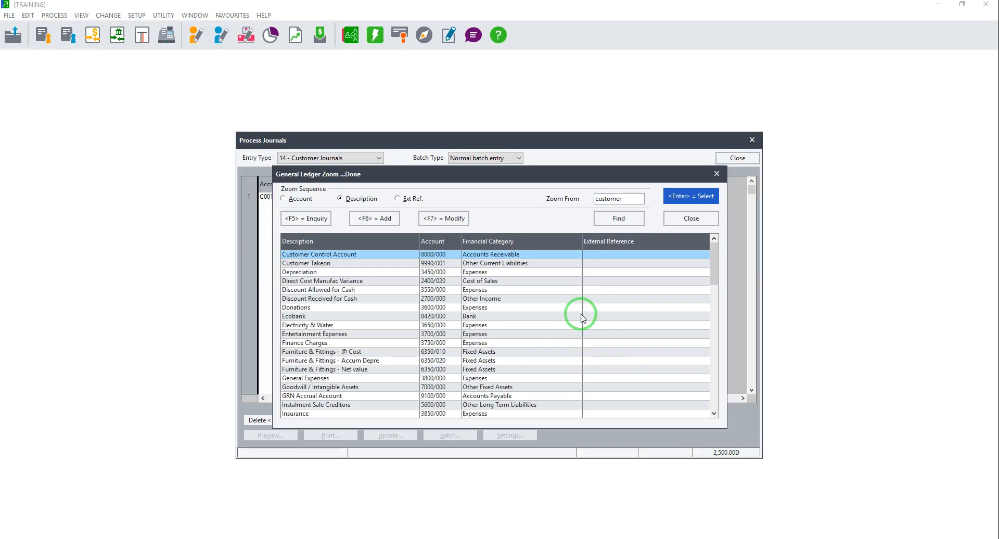
key(Down)
key(Return)
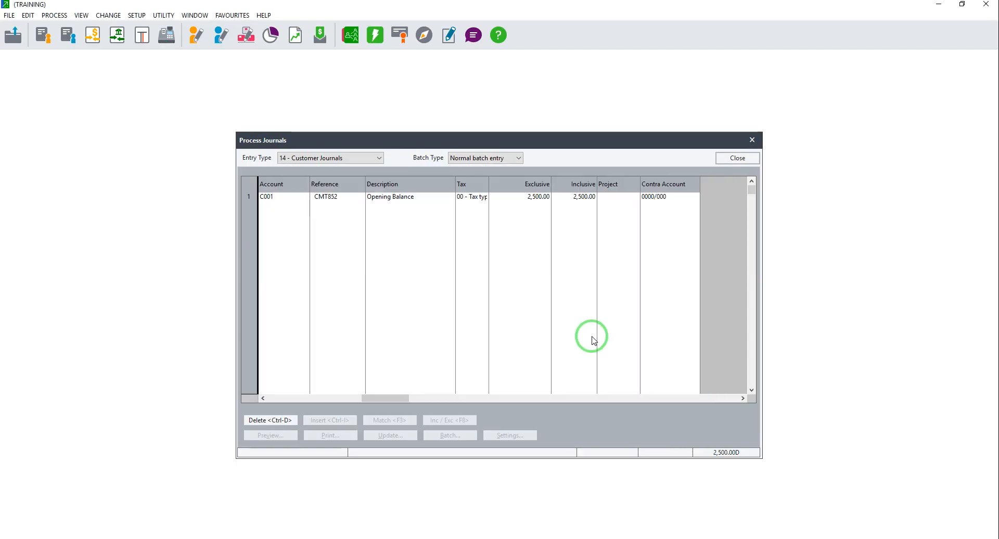
key(Return)
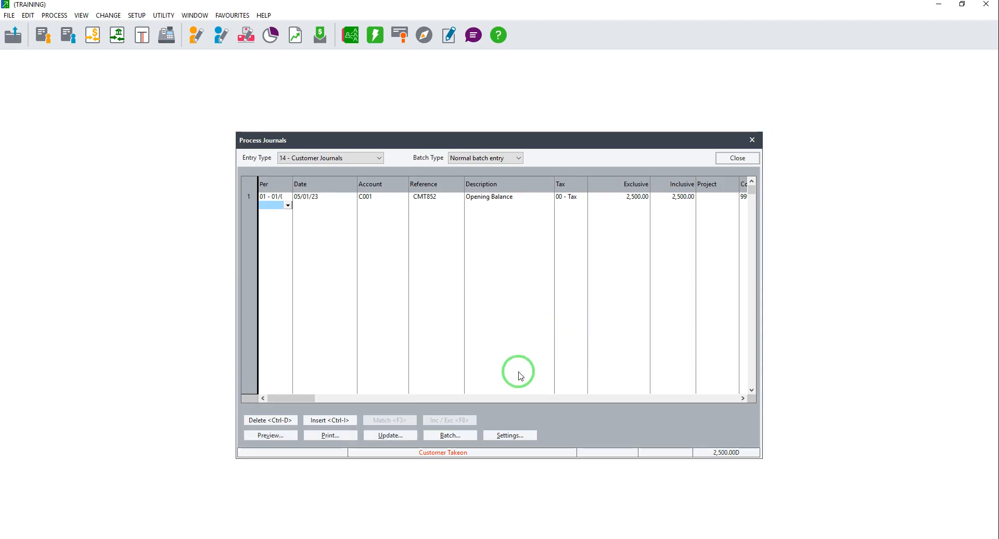
Update this customer journal batch without a backup or a batch printout and close the journals window.
click(391, 435)
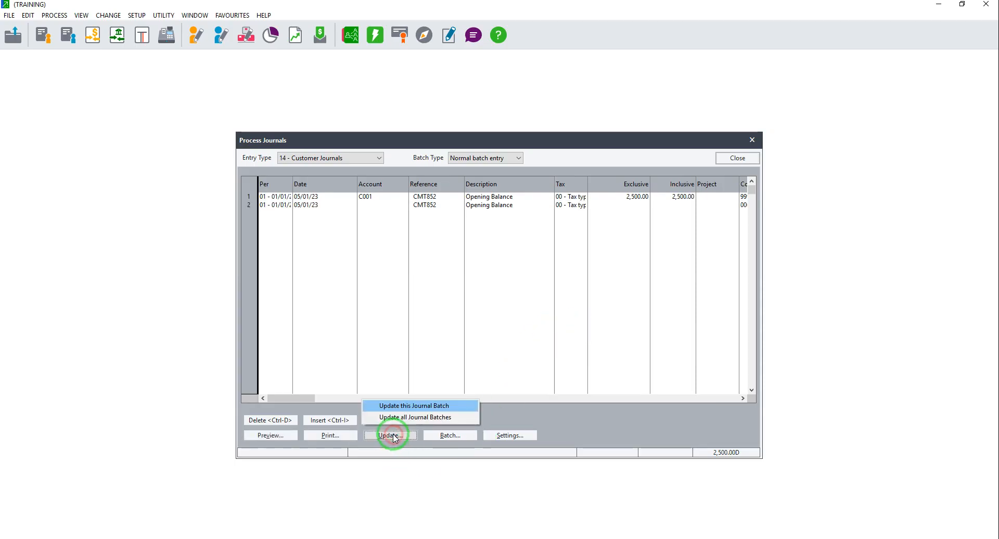
click(402, 407)
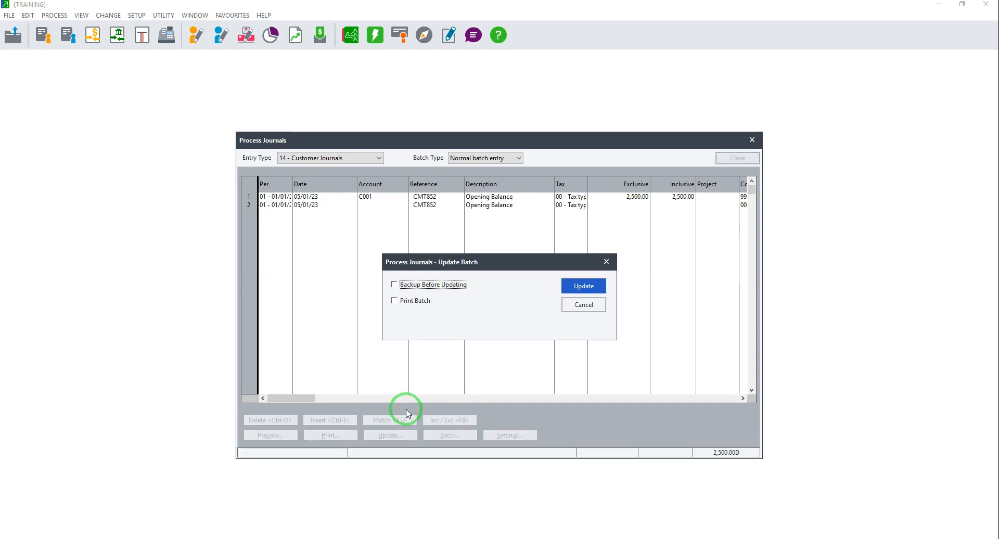
click(578, 284)
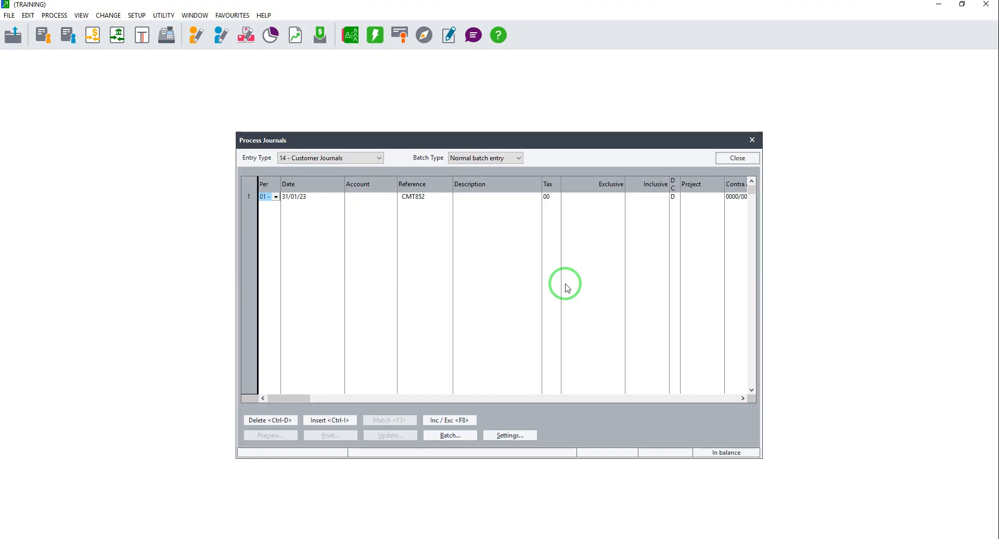
click(732, 159)
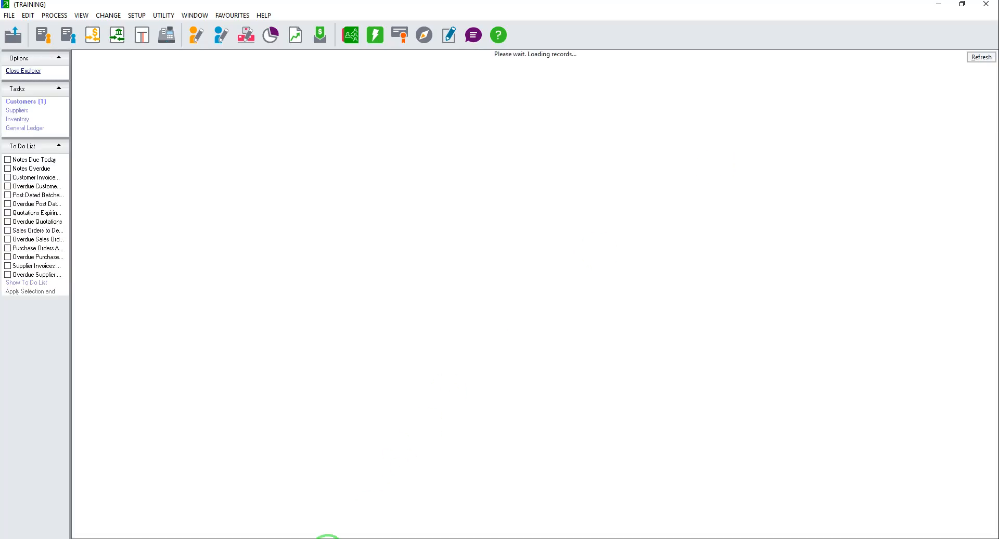
Check the Coal Pebbles quantity in Excel and open the Inventory Journals in Sage Pastel.
click(325, 538)
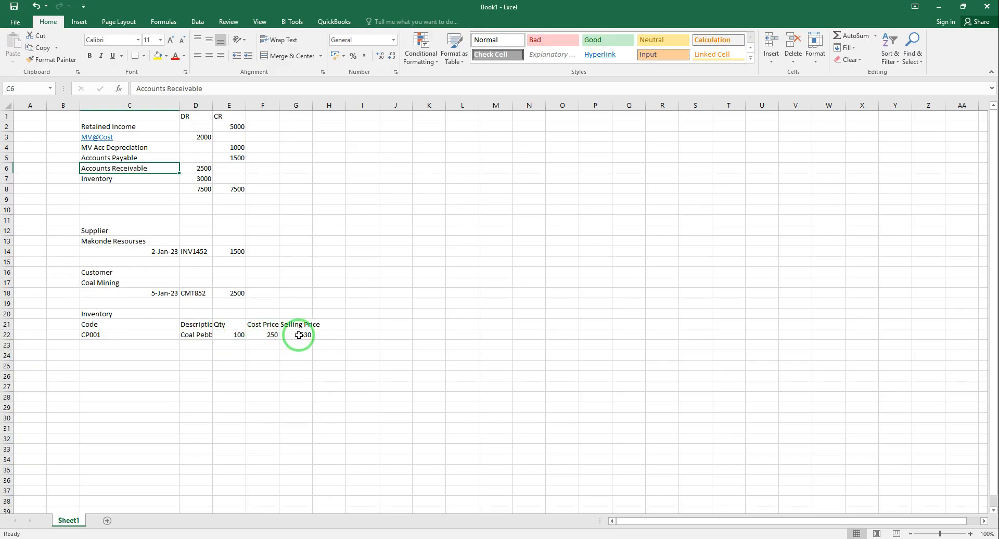
click(228, 335)
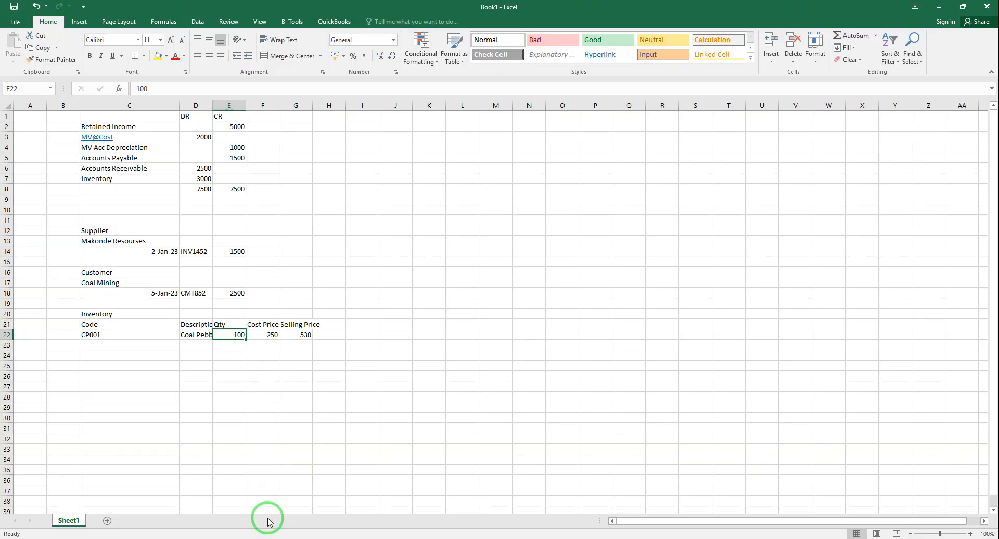
click(242, 537)
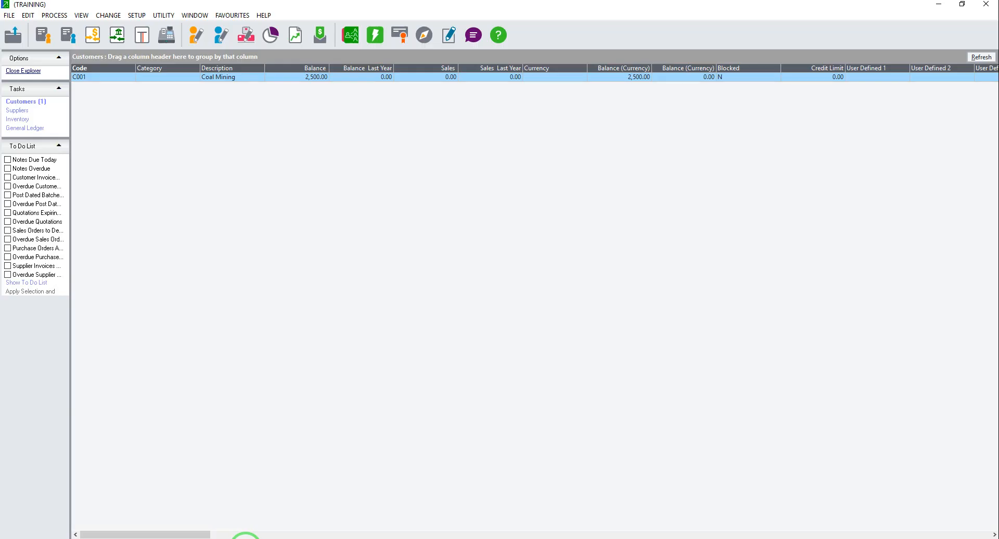
click(54, 16)
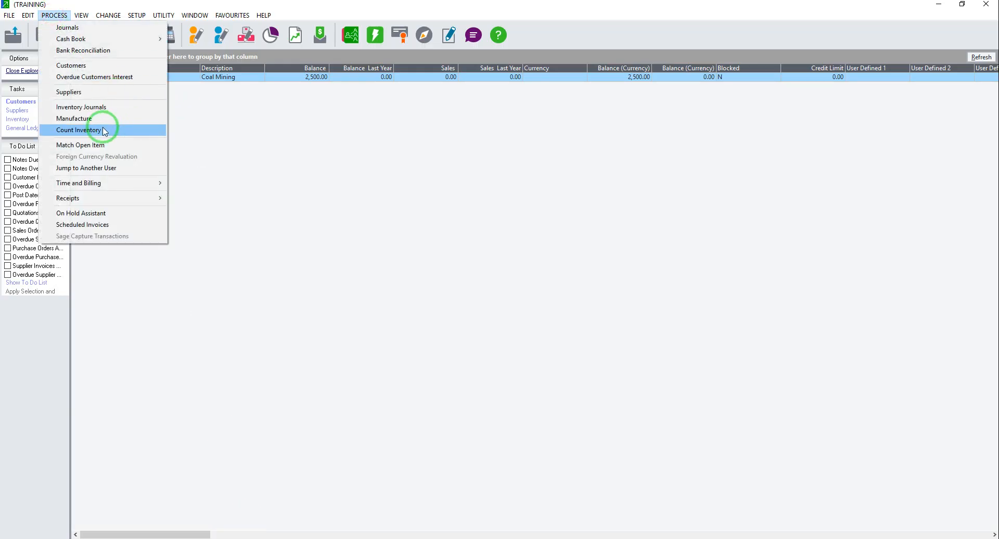
click(100, 106)
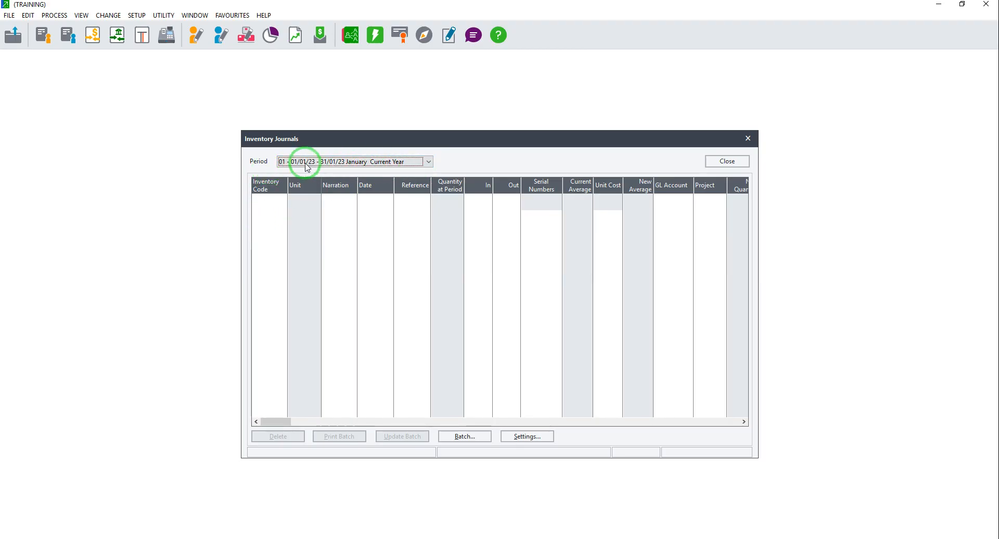
Select inventory item CP001 Coal Pebbles for the first inventory journal line, declining the enhanced search.
click(267, 198)
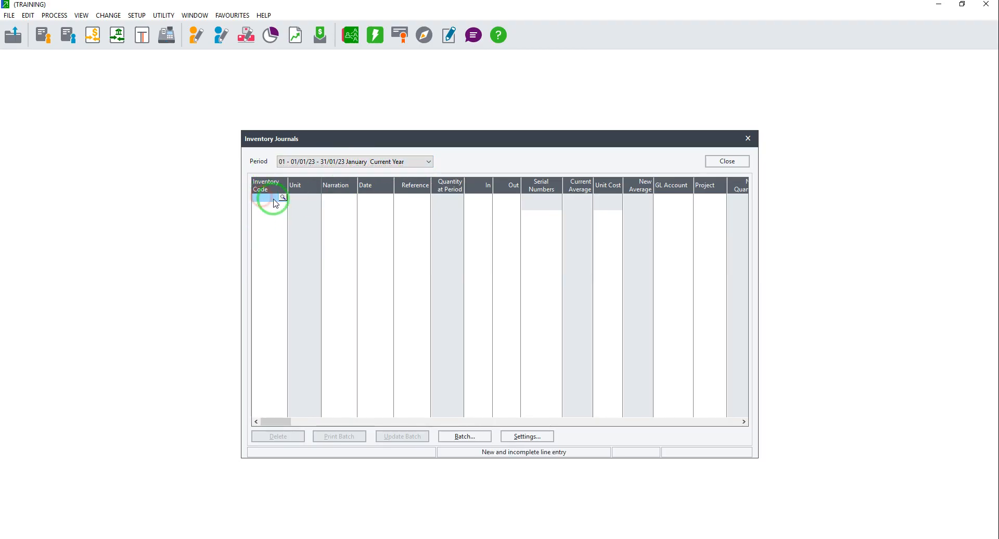
click(281, 196)
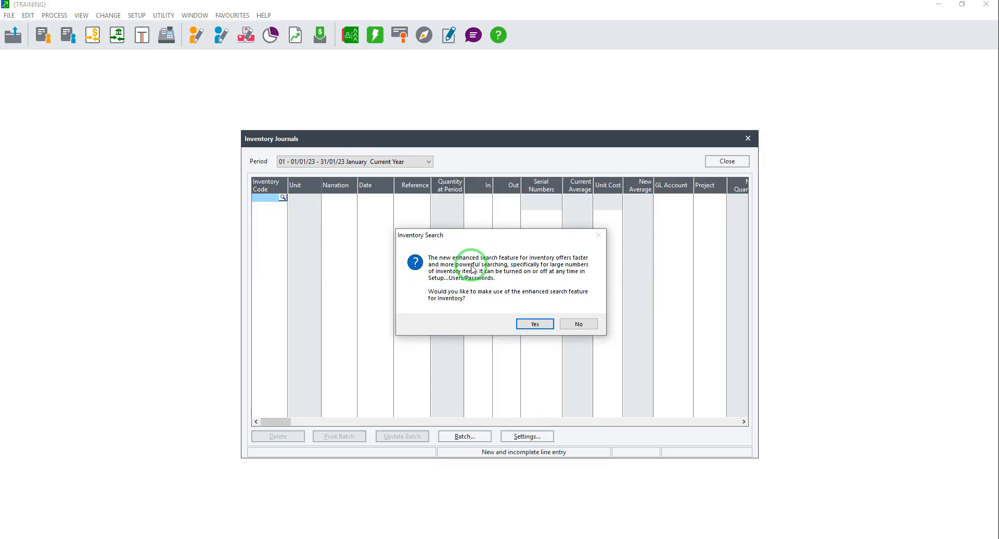
click(575, 324)
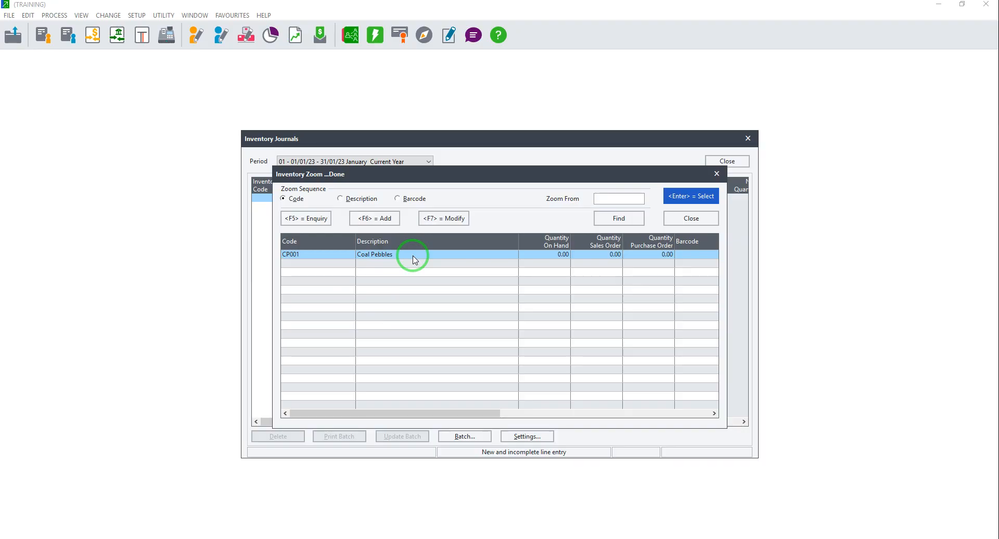
click(697, 197)
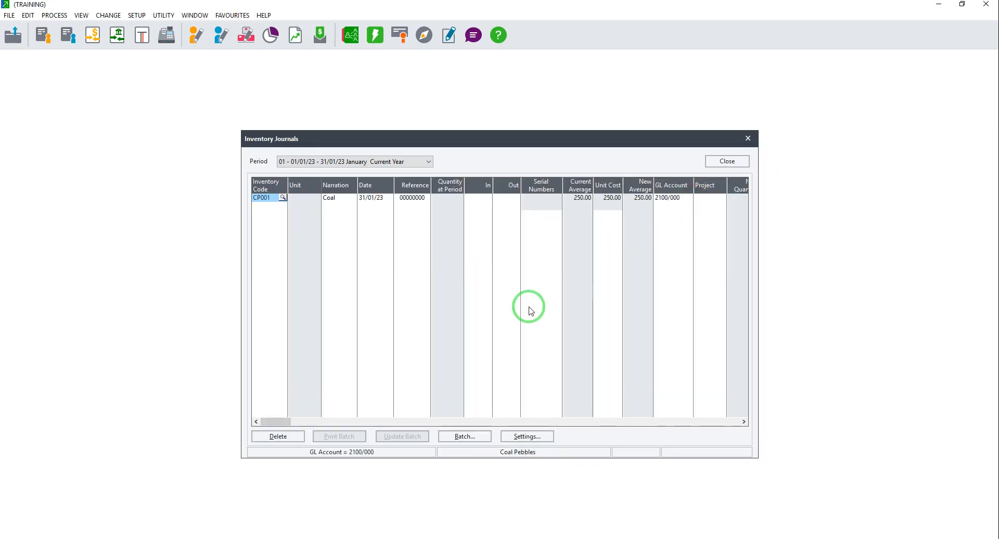
Date the CP001 inventory journal line 05/01/23 and enter OPENBAL as its reference.
key(Tab)
key(Tab)
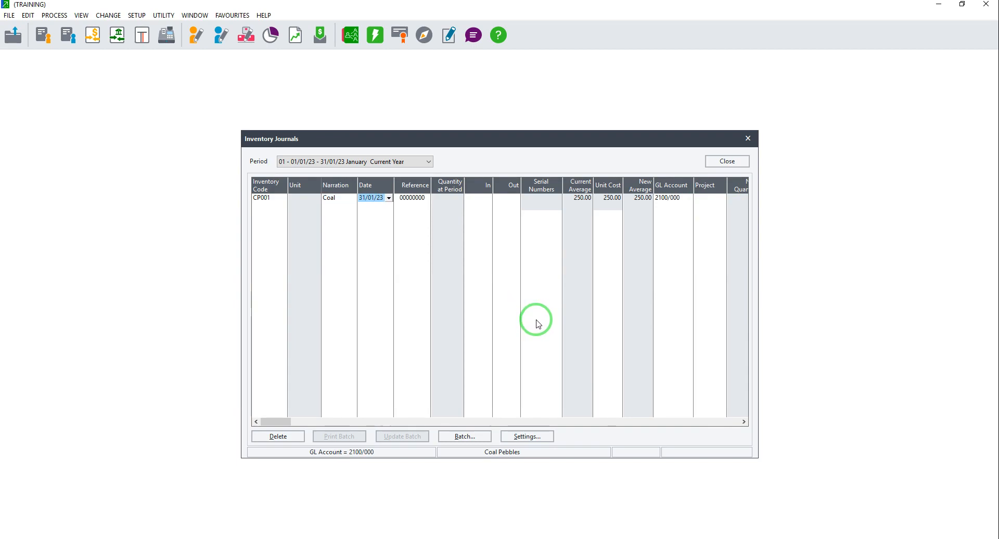
key(Tab)
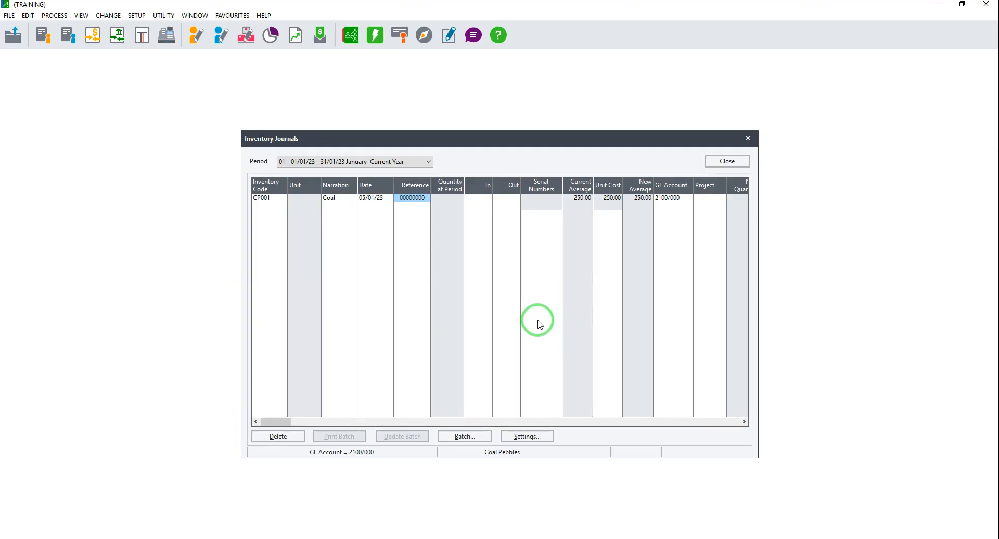
text(OPENBAL)
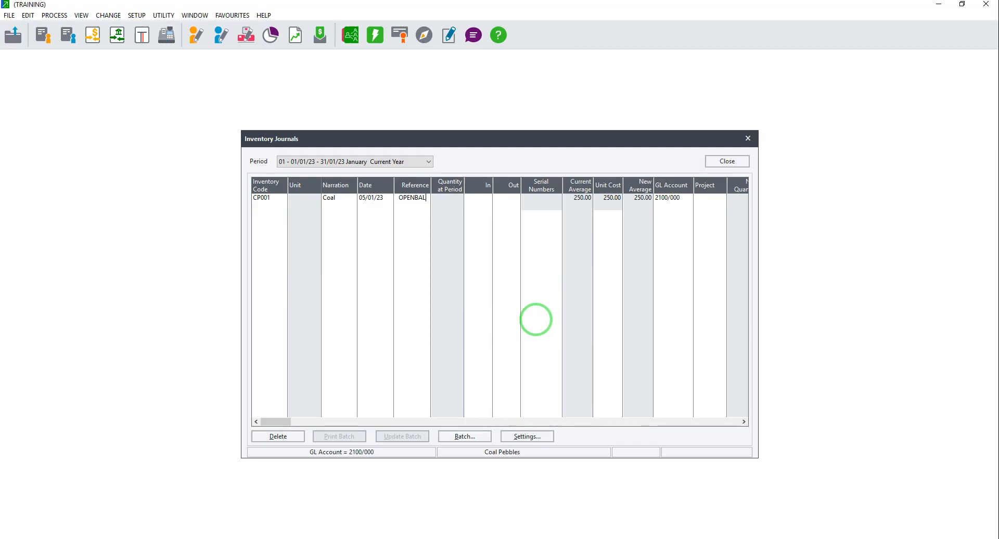
Enter an incoming quantity of 100 for CP001, leaving the outgoing quantity empty.
key(Tab)
text(1)
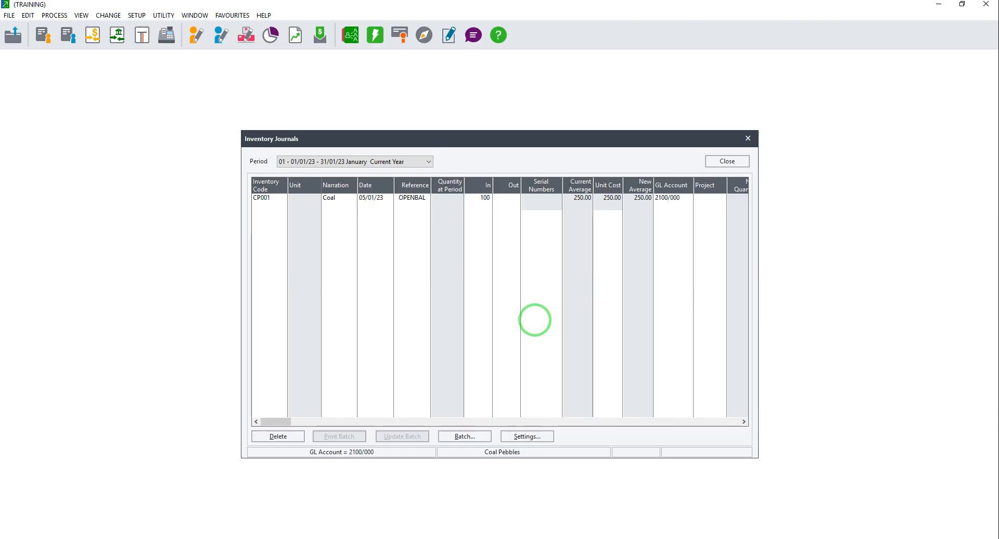
text(00)
key(Tab)
key(Tab)
key(Tab)
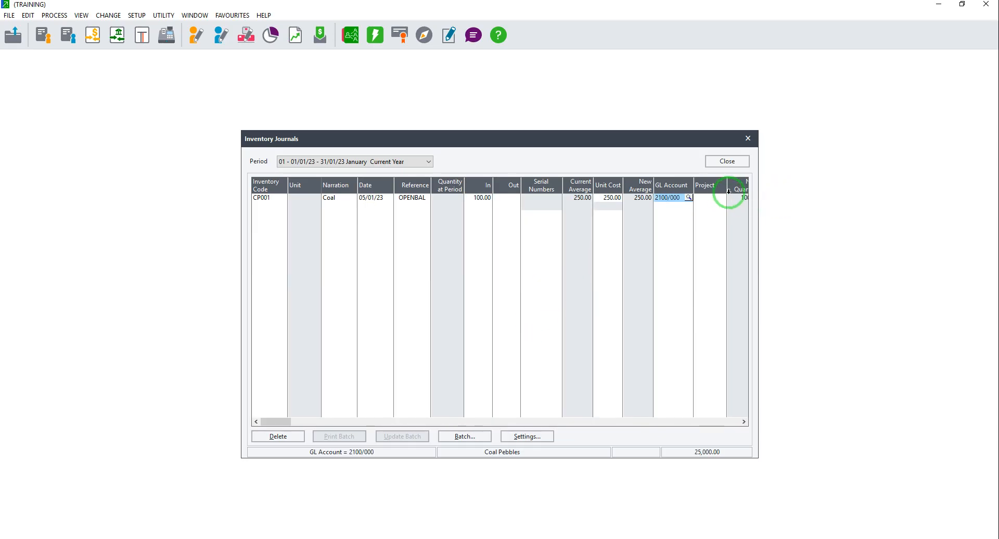
Search the general ledger accounts for "inve" and select Inventory Takeon 9990/003 as the inventory line's GL account.
click(689, 198)
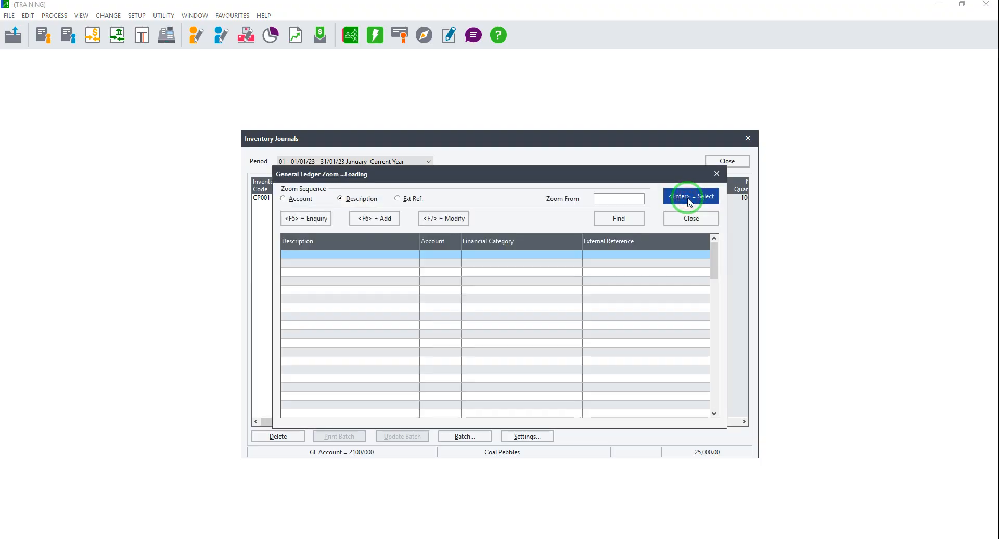
text(inve)
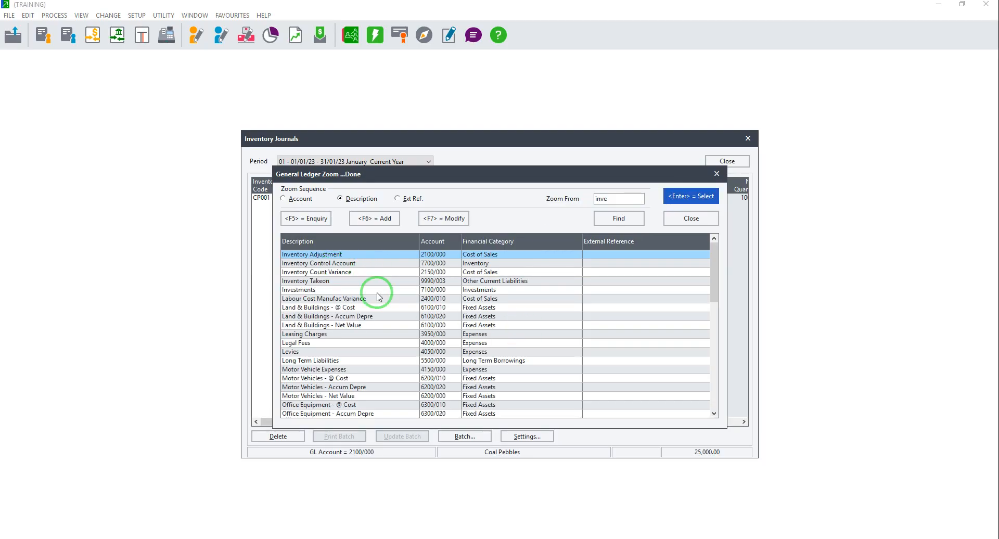
click(308, 282)
click(689, 196)
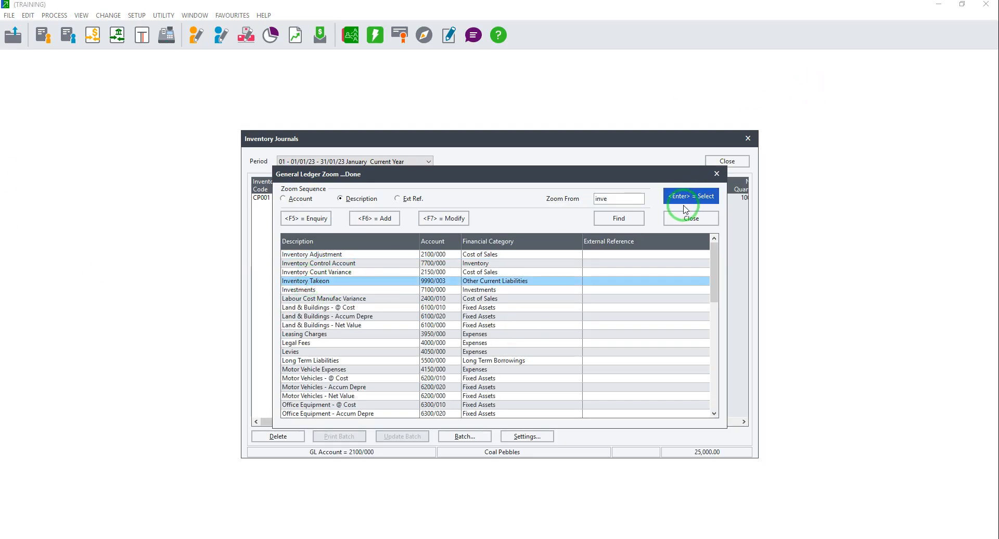
Complete the CP001 journal line without a project, update the batch without backup or printing, and close the inventory journals.
key(Tab)
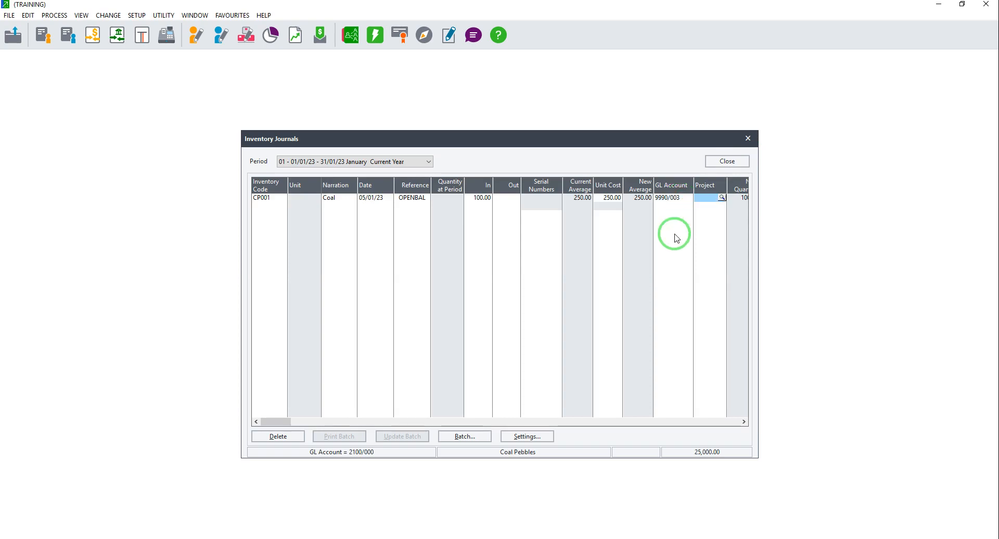
key(Return)
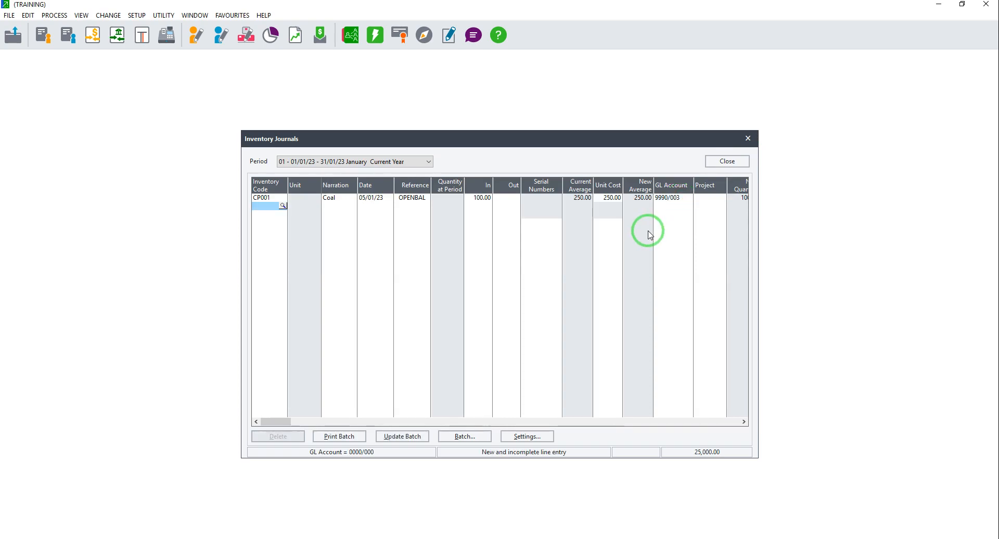
click(402, 435)
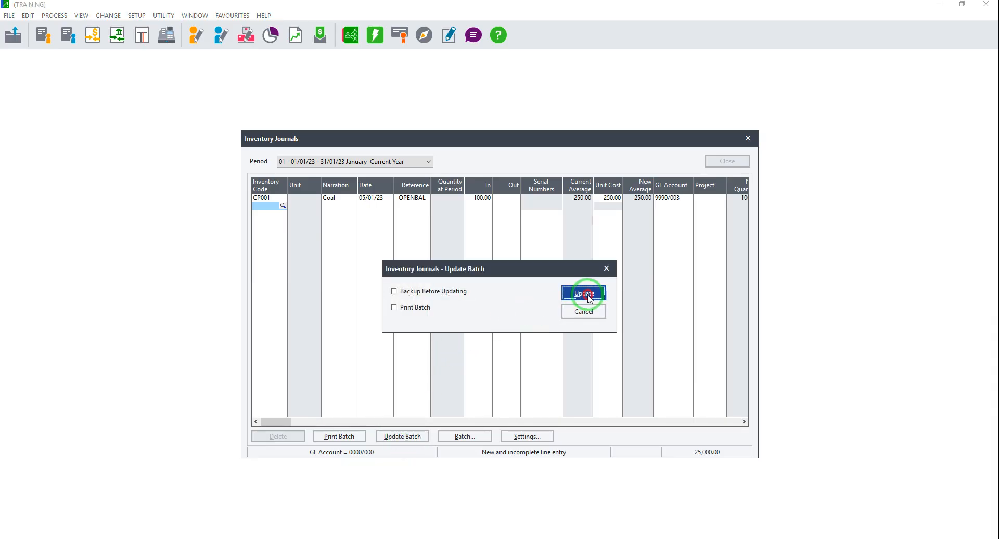
click(587, 293)
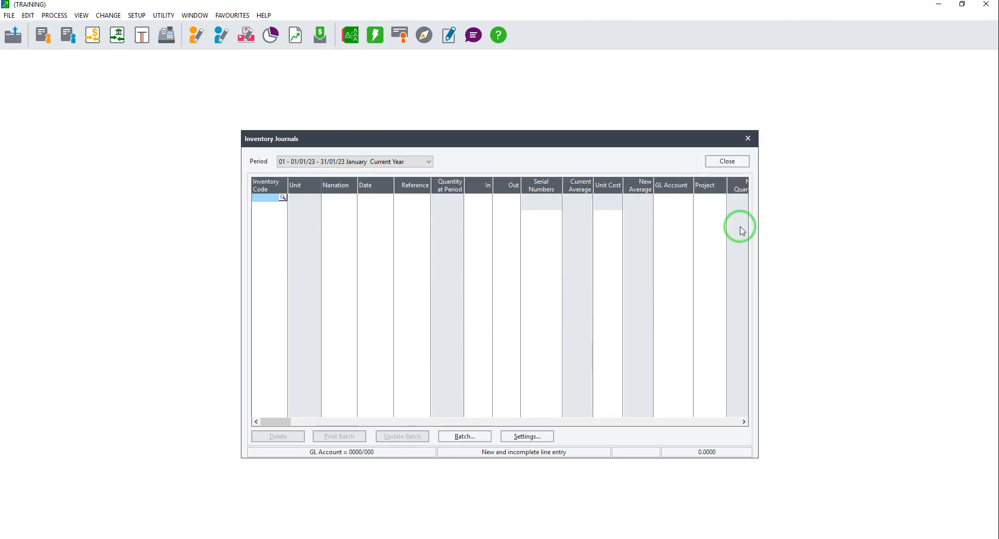
click(738, 161)
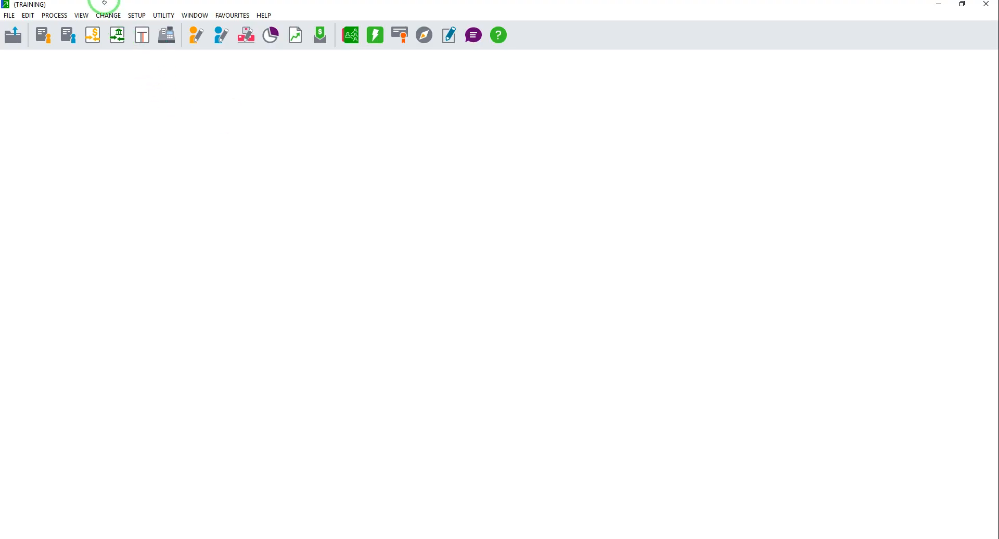
View the general ledger trial balance on screen up to period 12 December, excluding zero items, and close the report.
click(93, 35)
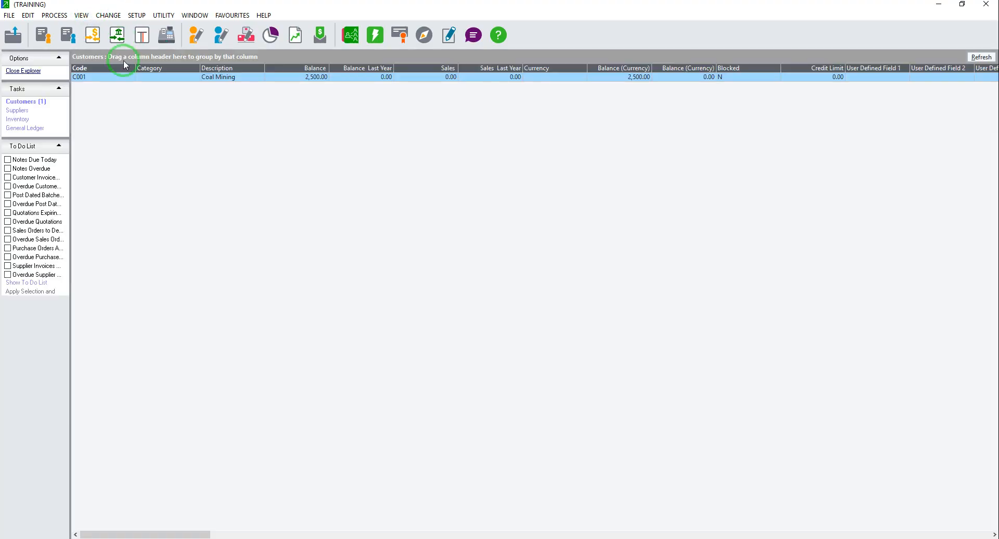
click(82, 16)
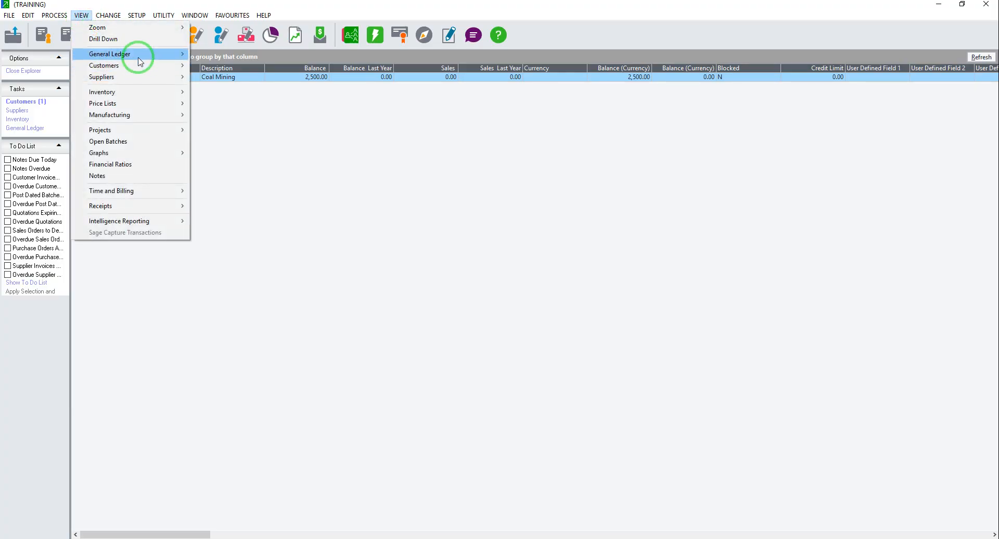
mouse_move(139, 62)
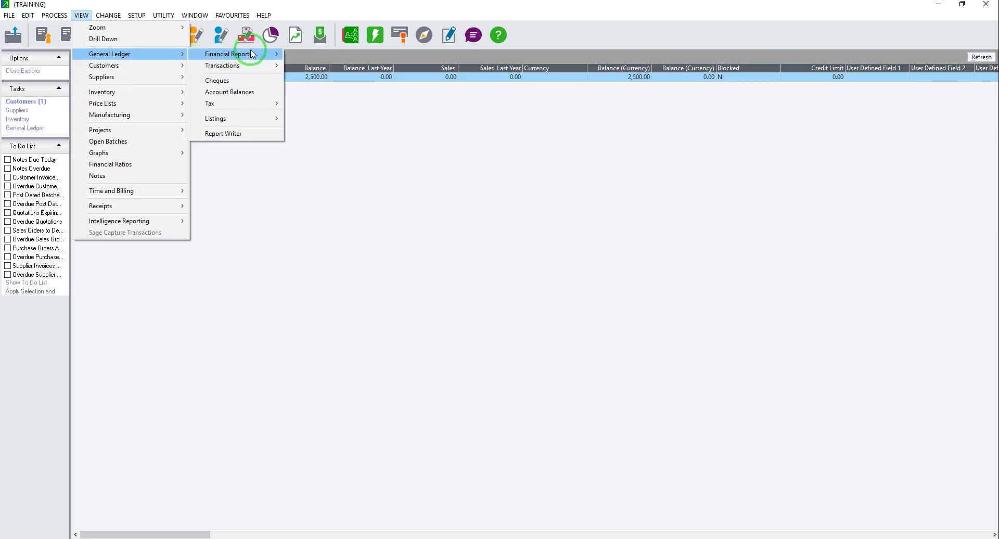
mouse_move(263, 54)
click(318, 54)
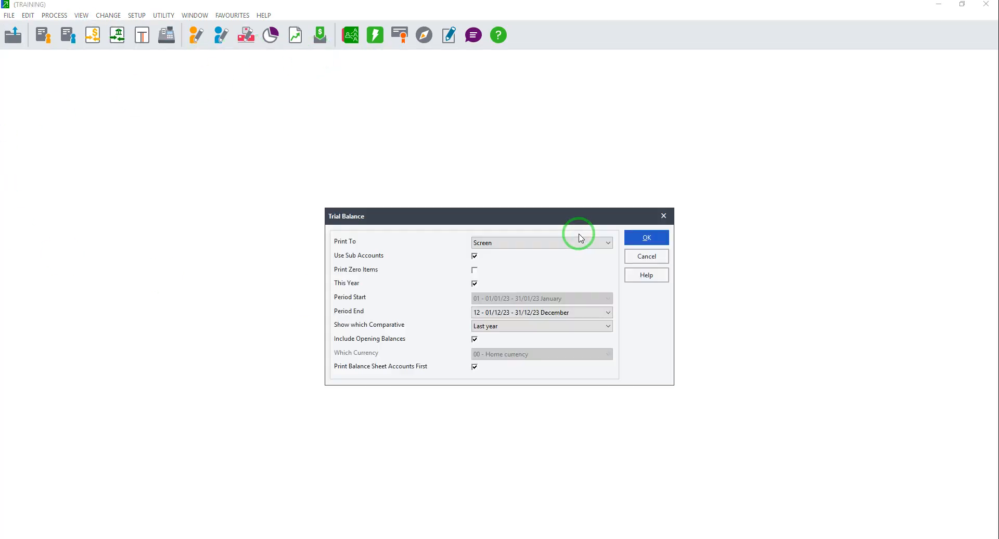
click(475, 270)
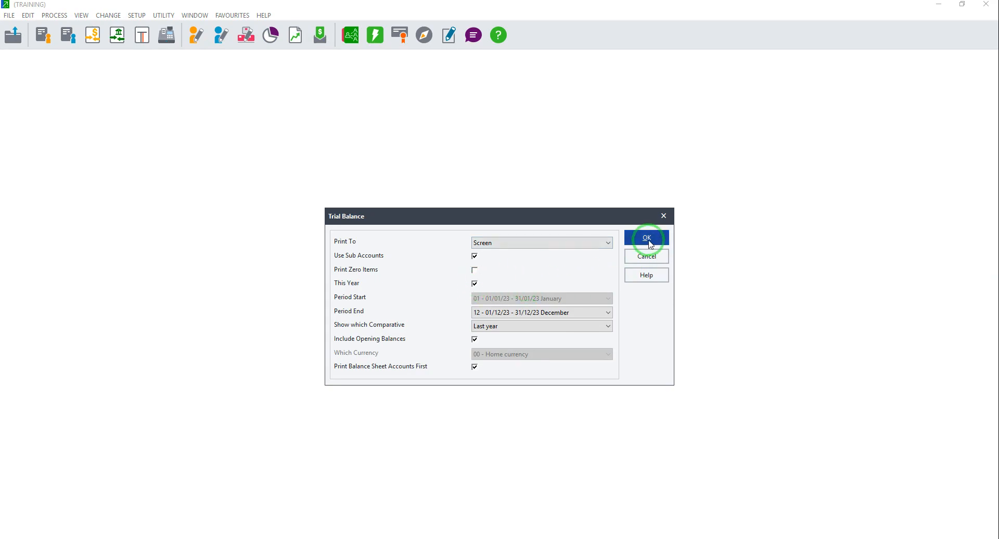
click(647, 238)
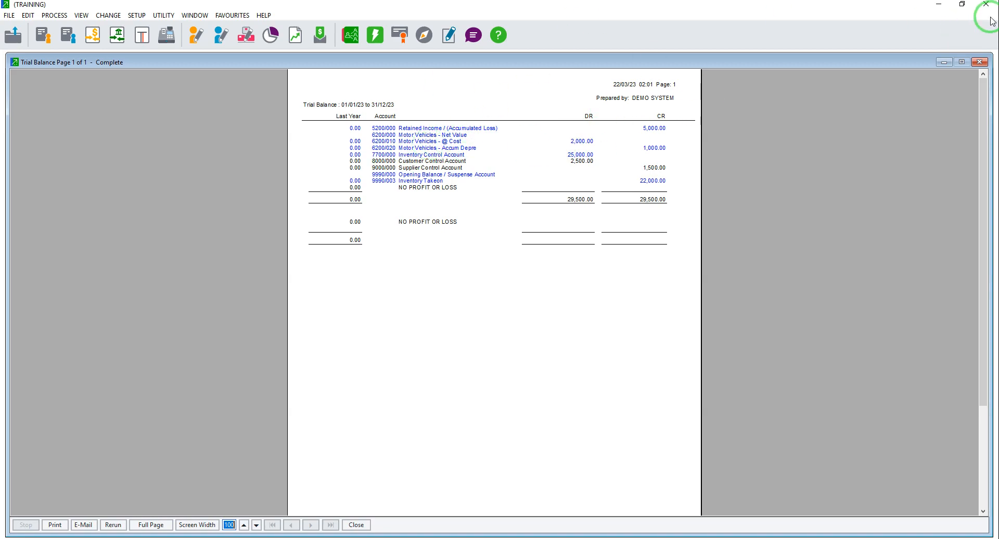
click(980, 62)
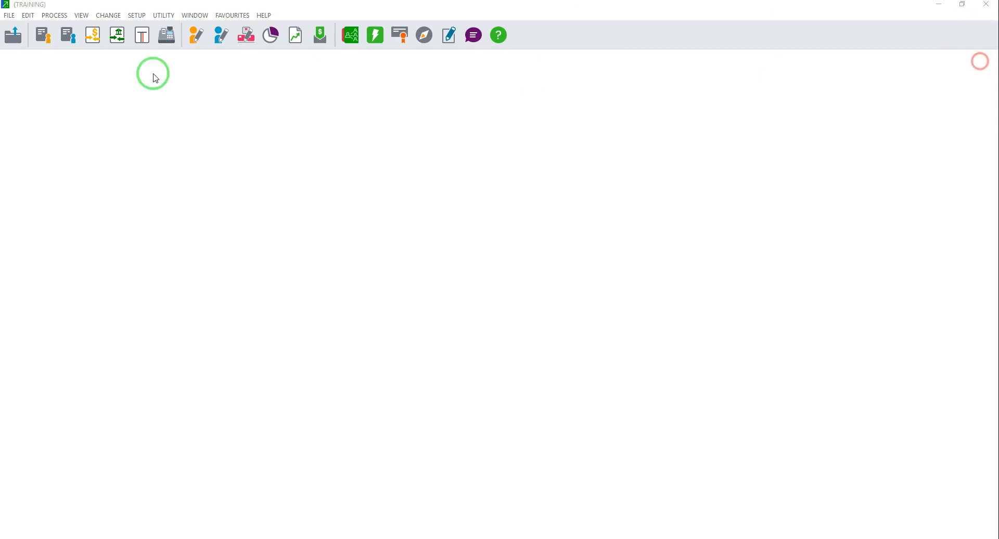
click(94, 35)
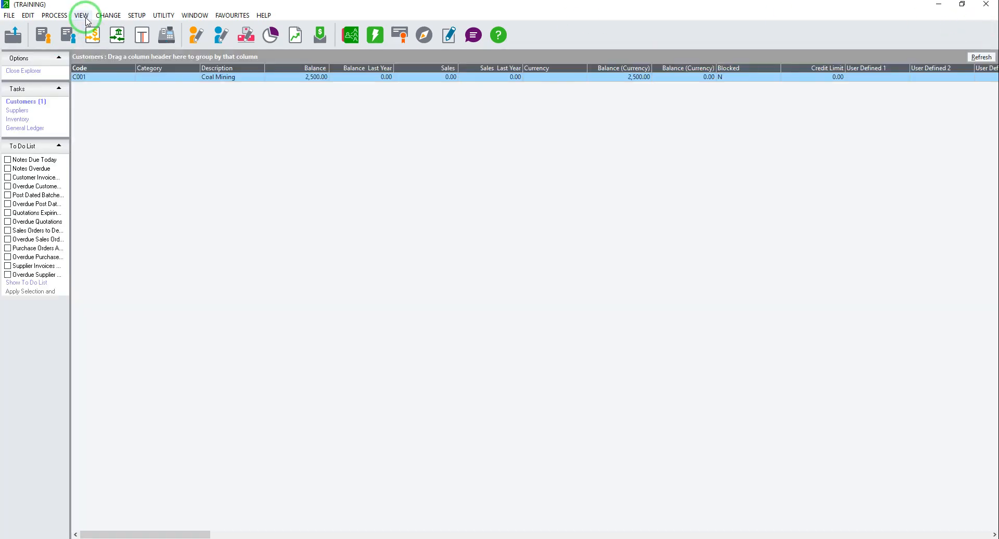
click(82, 17)
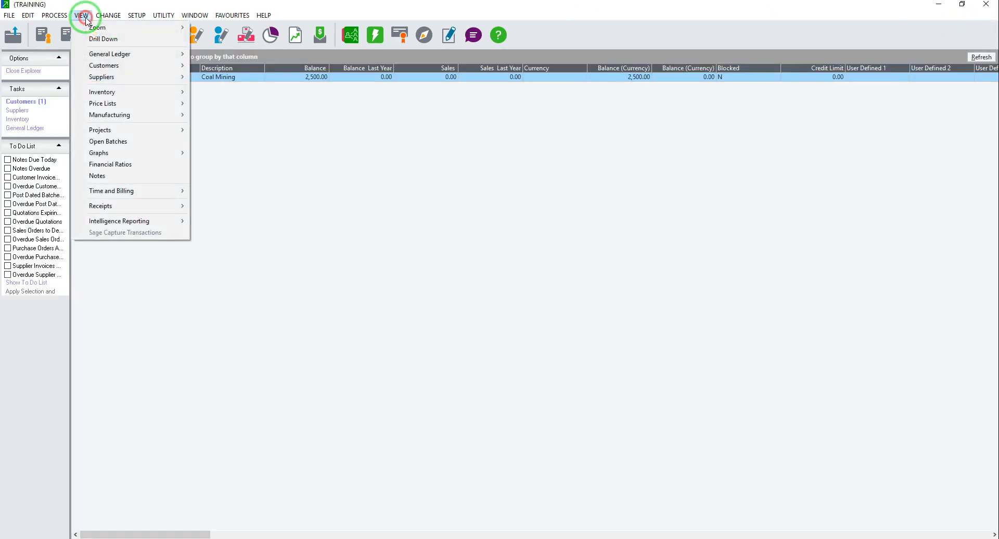
mouse_move(106, 71)
mouse_move(241, 70)
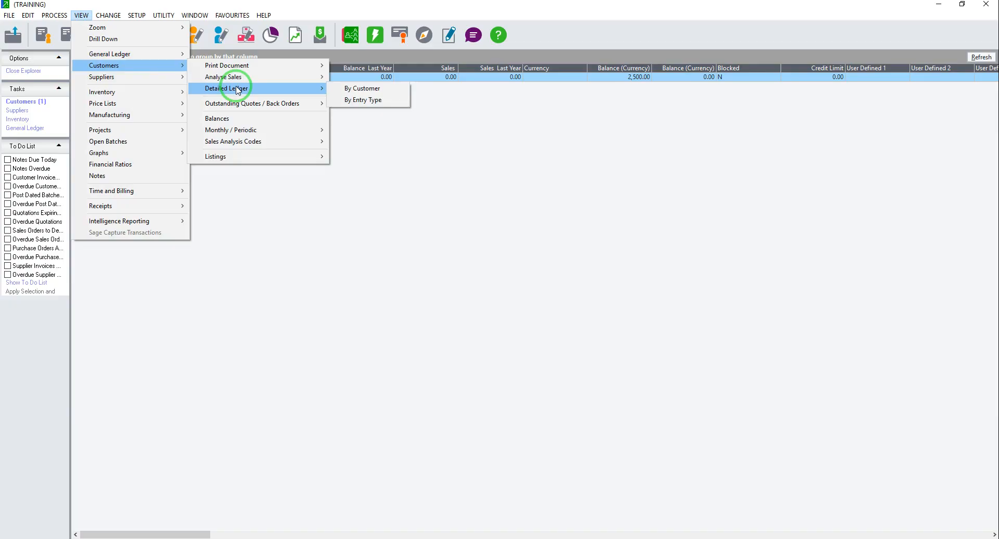
click(364, 88)
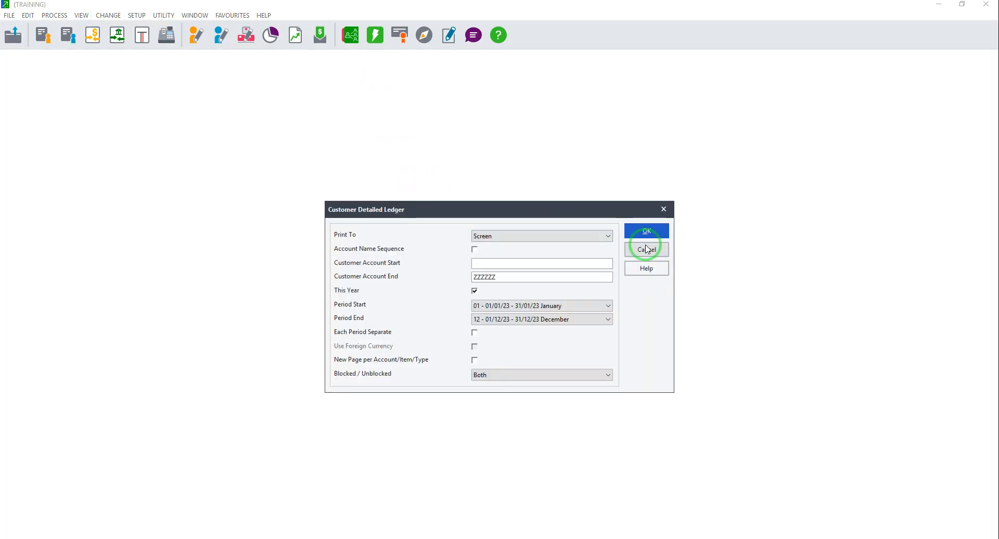
click(647, 248)
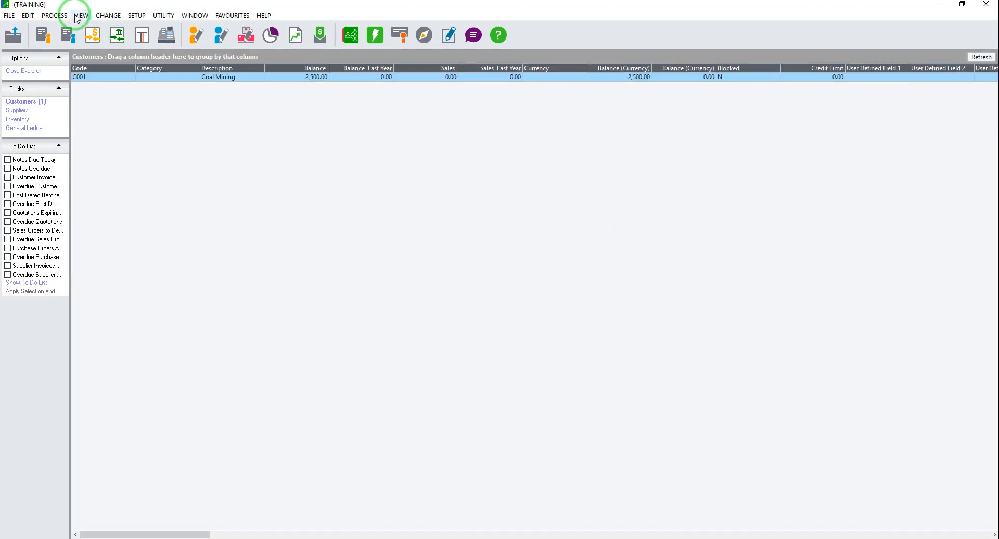
Display the customer detailed ledger by customer on screen for all accounts, periods 01 January to 12 December.
click(81, 15)
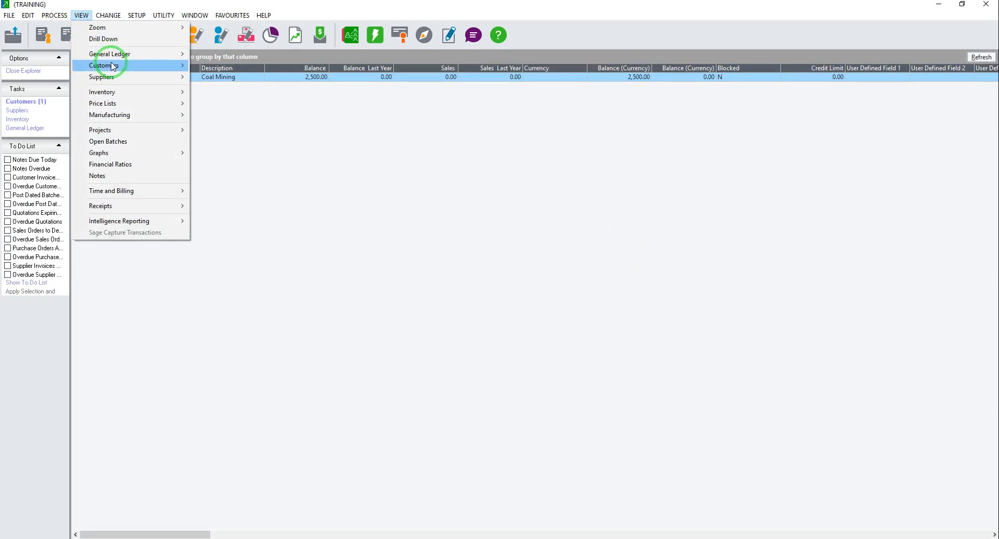
mouse_move(107, 66)
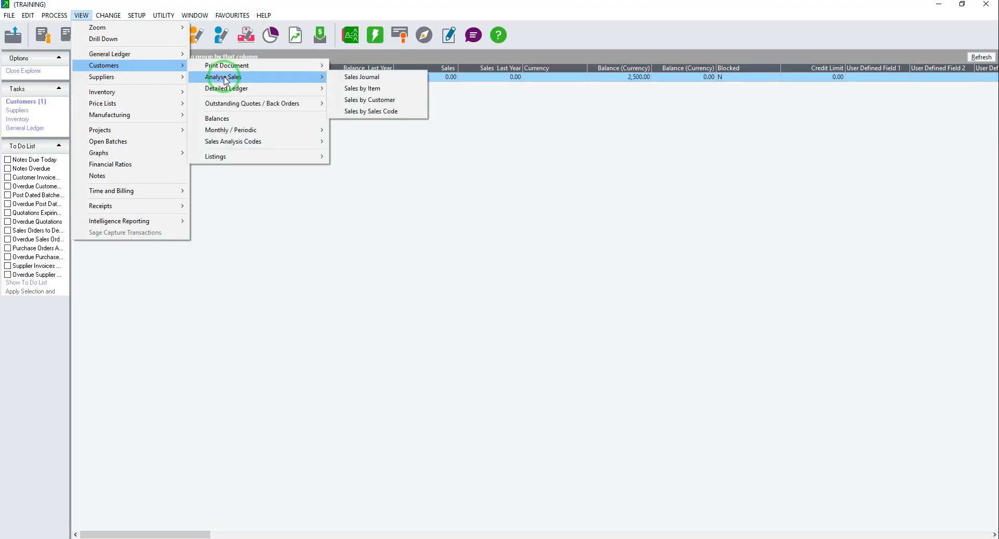
mouse_move(224, 89)
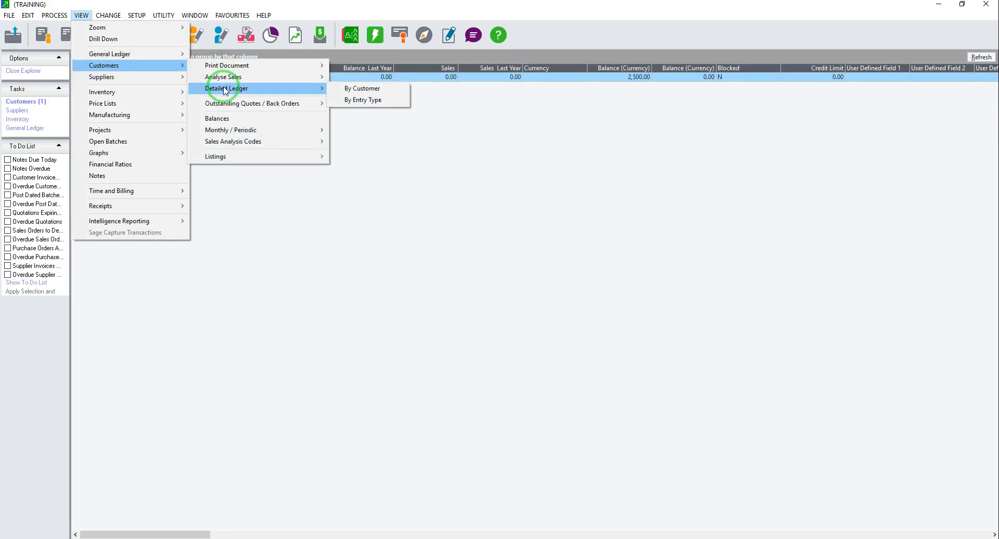
click(358, 89)
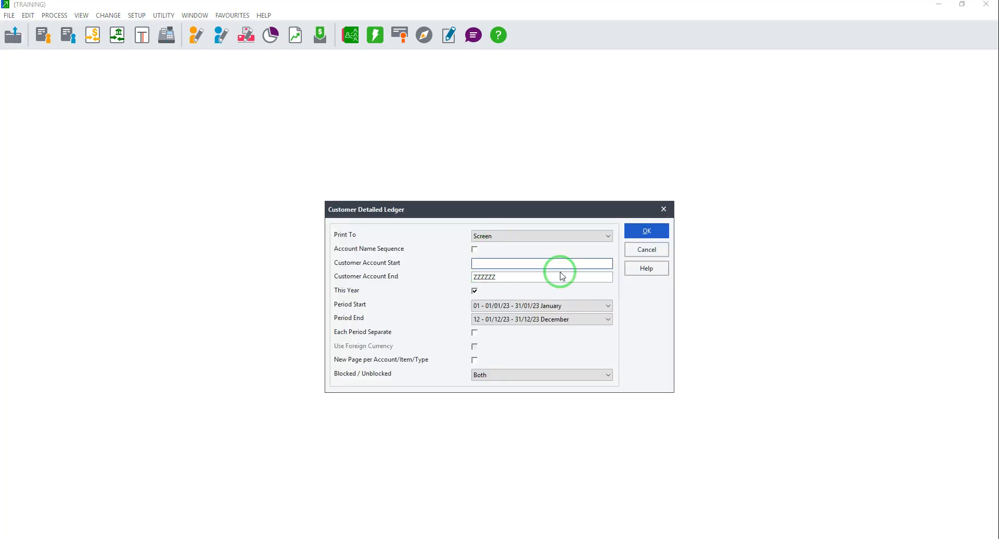
click(658, 235)
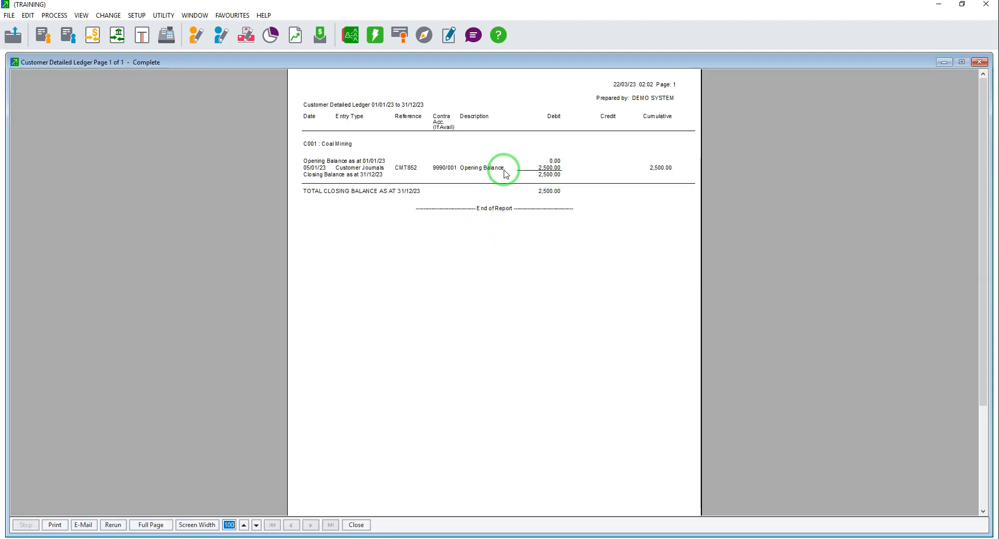
View the supplier detailed ledger by supplier for all suppliers, January to December, and close both ledger reports.
click(81, 16)
mouse_move(105, 56)
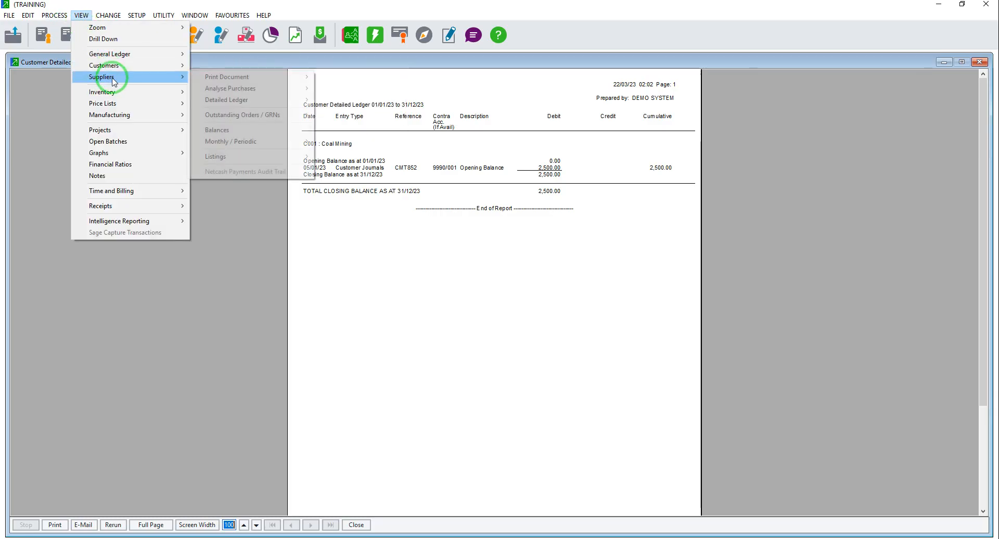
mouse_move(223, 100)
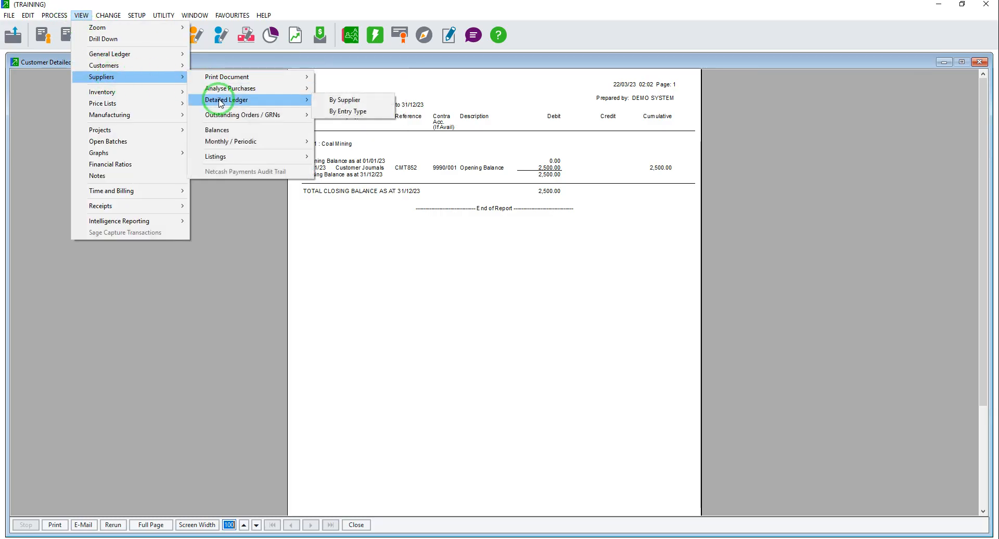
click(346, 100)
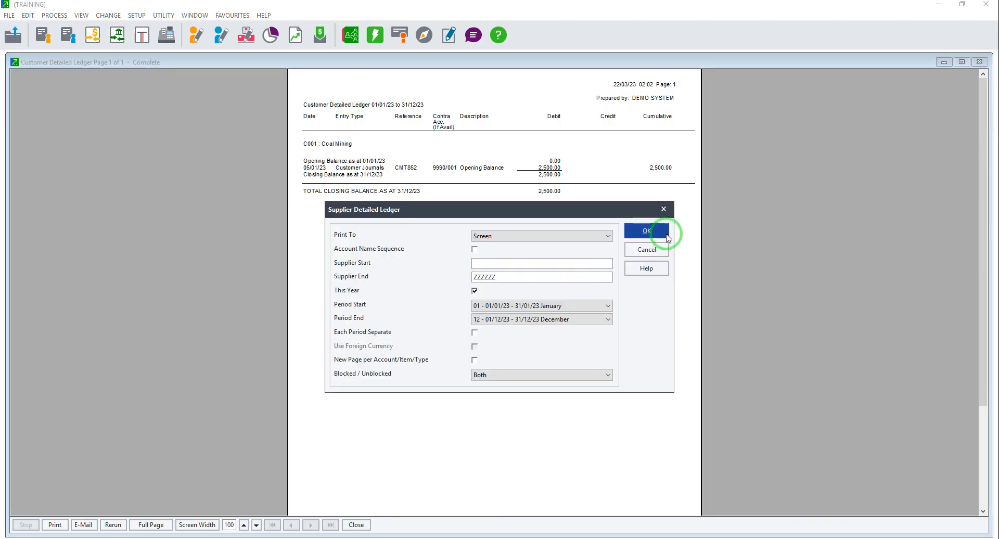
click(648, 230)
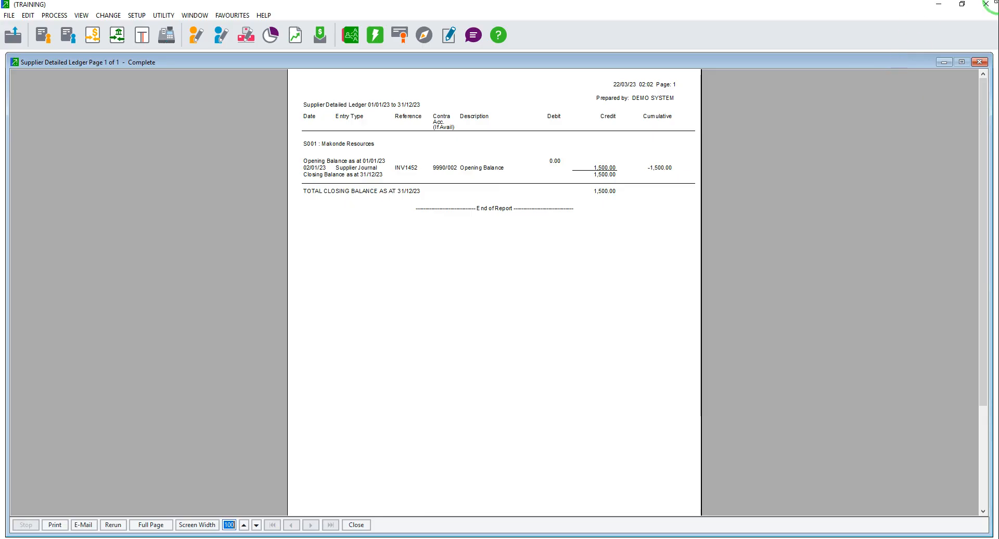
click(981, 63)
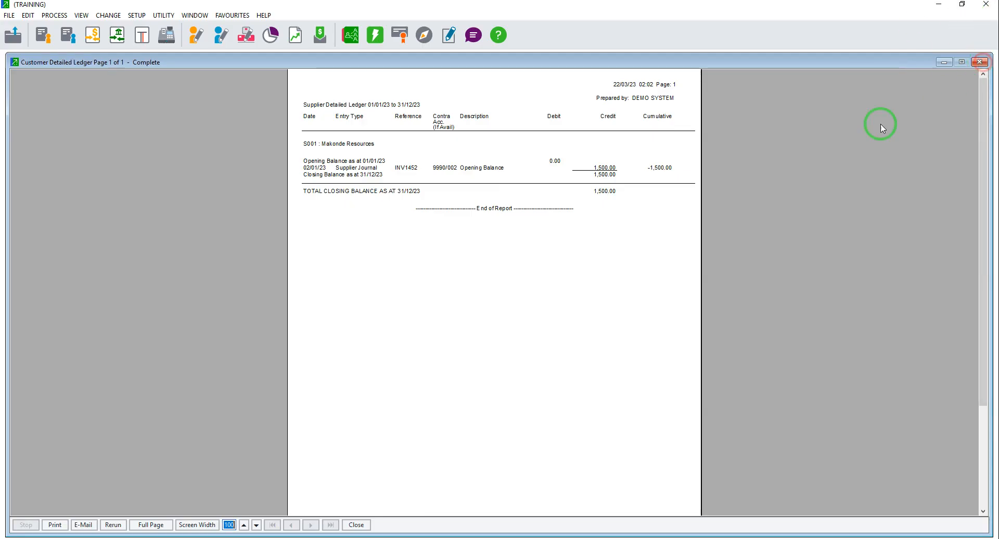
click(981, 63)
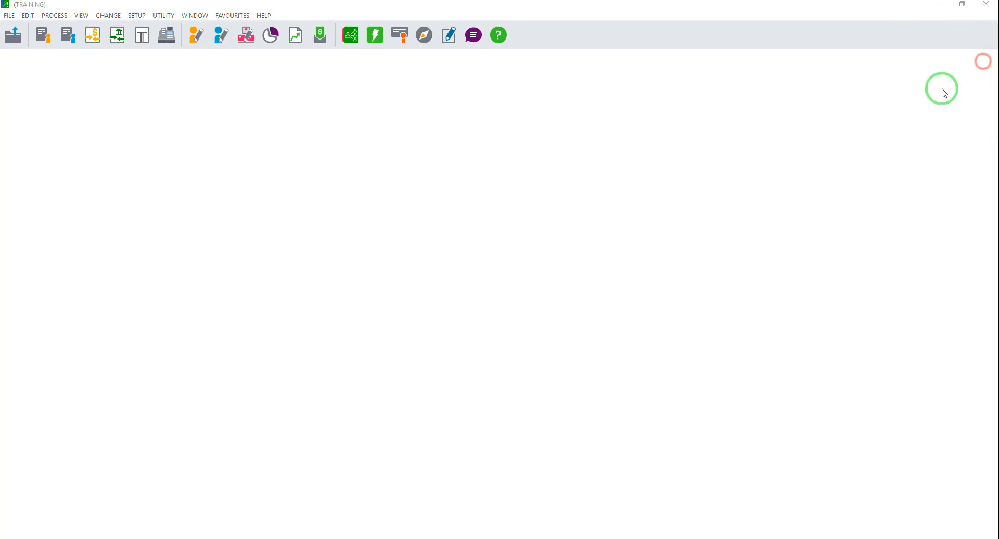